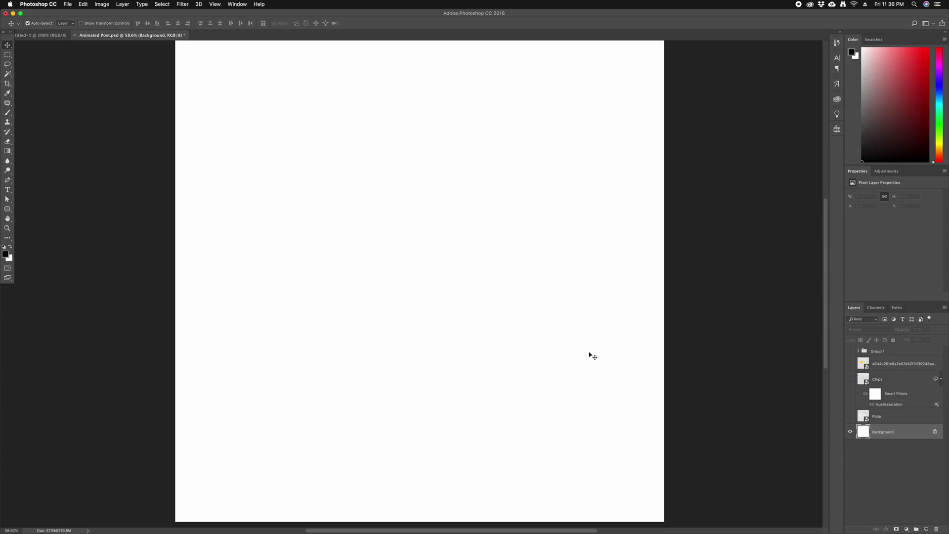
Show the Plate layer, scale it down slightly and centre it on the canvas.
click(573, 338)
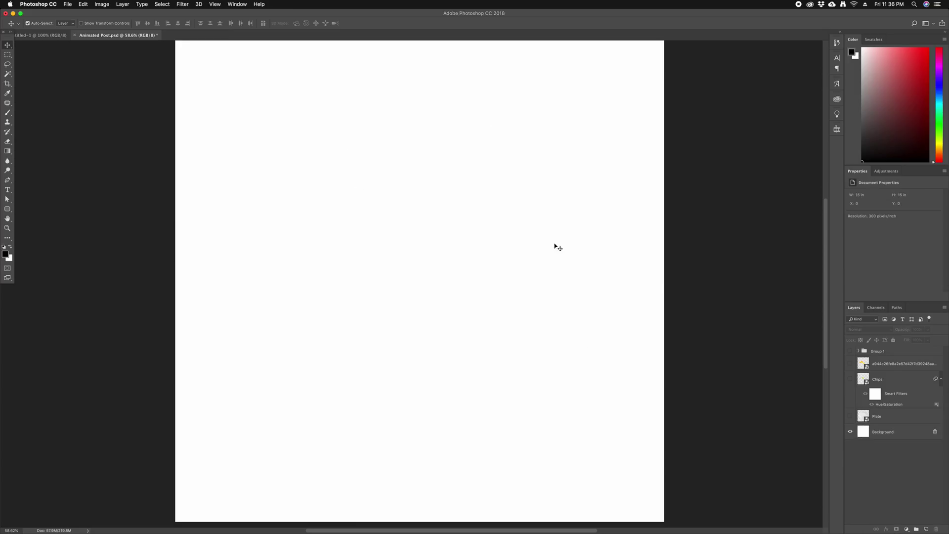
click(851, 416)
drag(435, 233, 434, 253)
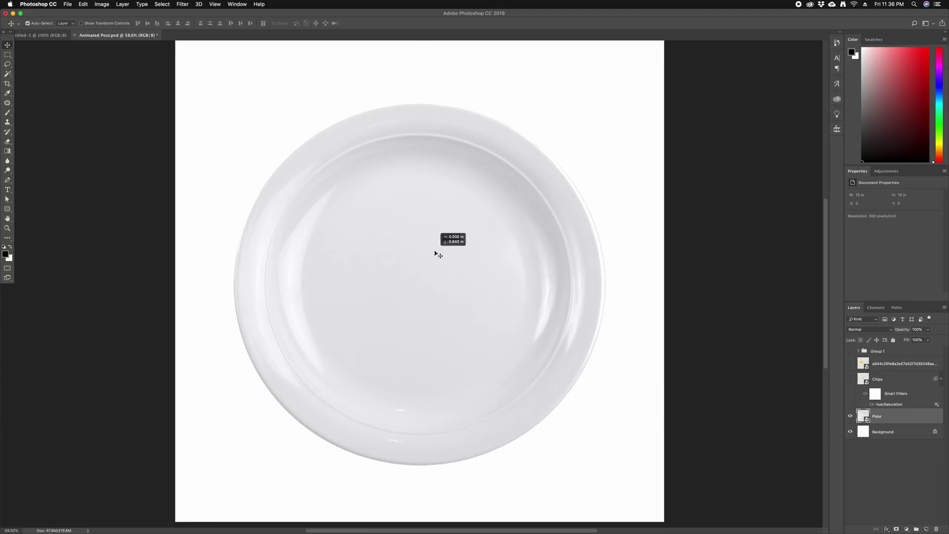
key(ctrl+t)
drag(498, 145, 510, 146)
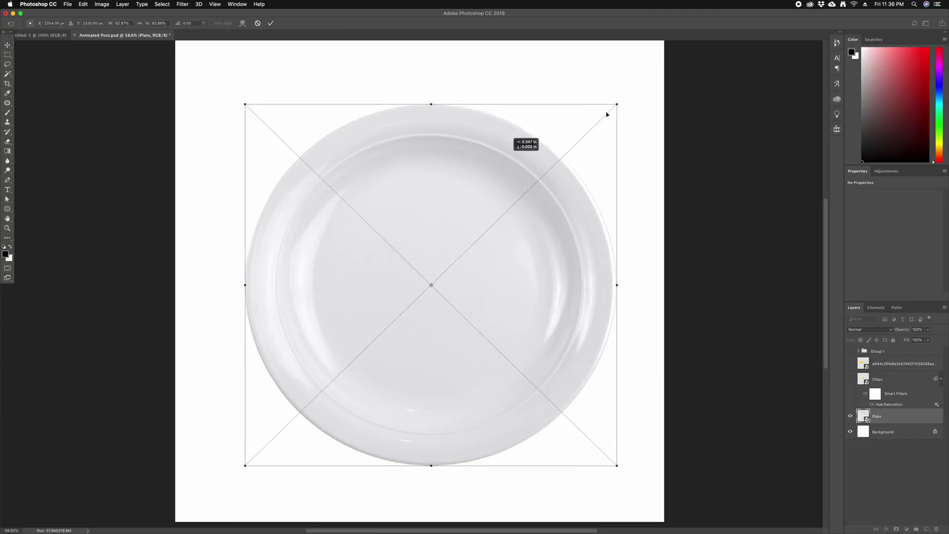
drag(616, 102, 577, 136)
key(Return)
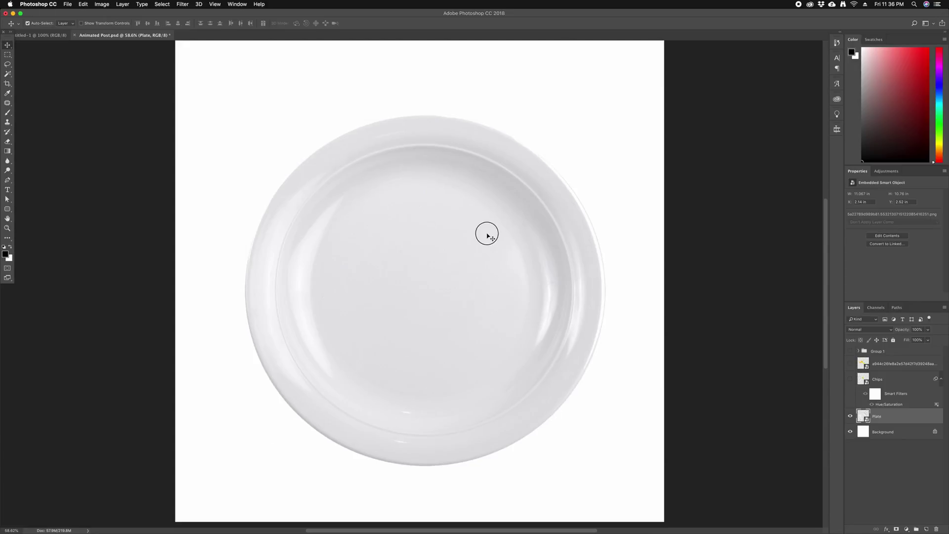
drag(487, 233, 485, 220)
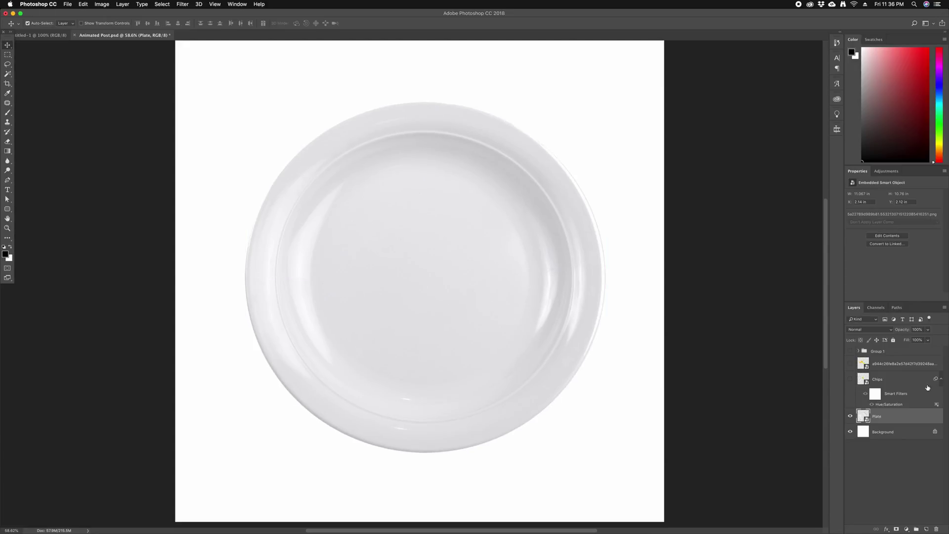
Paint a large soft black dab on a new layer placed below the Plate layer.
click(925, 529)
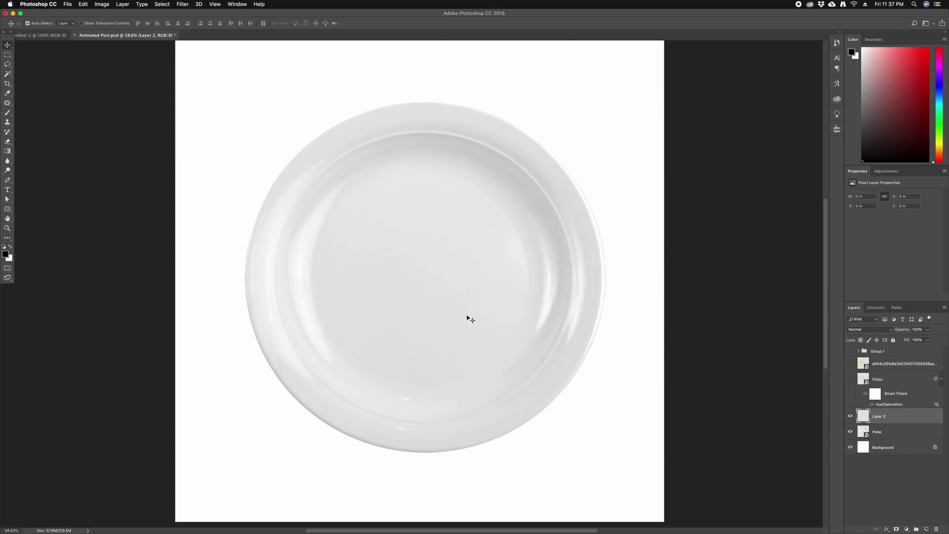
key(b)
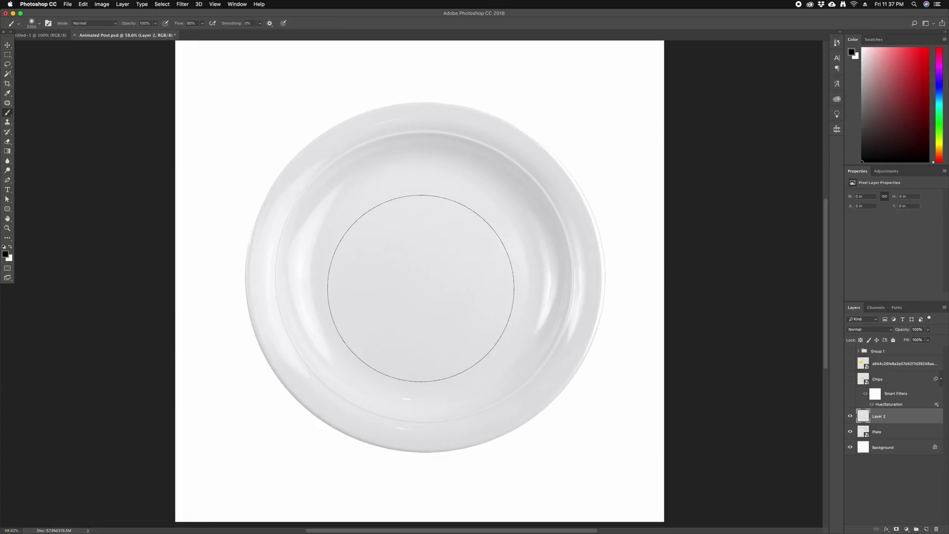
key(bracketright)
key(bracketright)
click(420, 288)
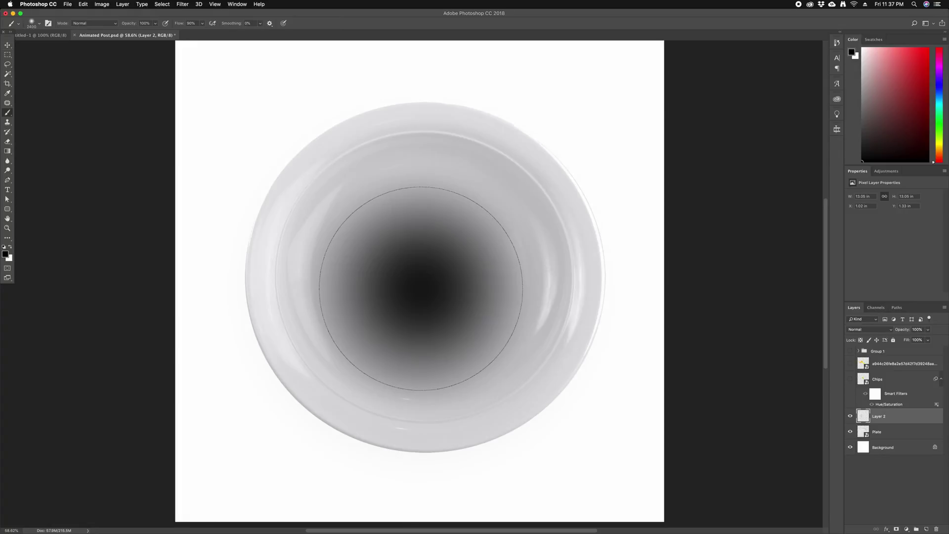
click(422, 288)
key(v)
key(ctrl+bracketleft)
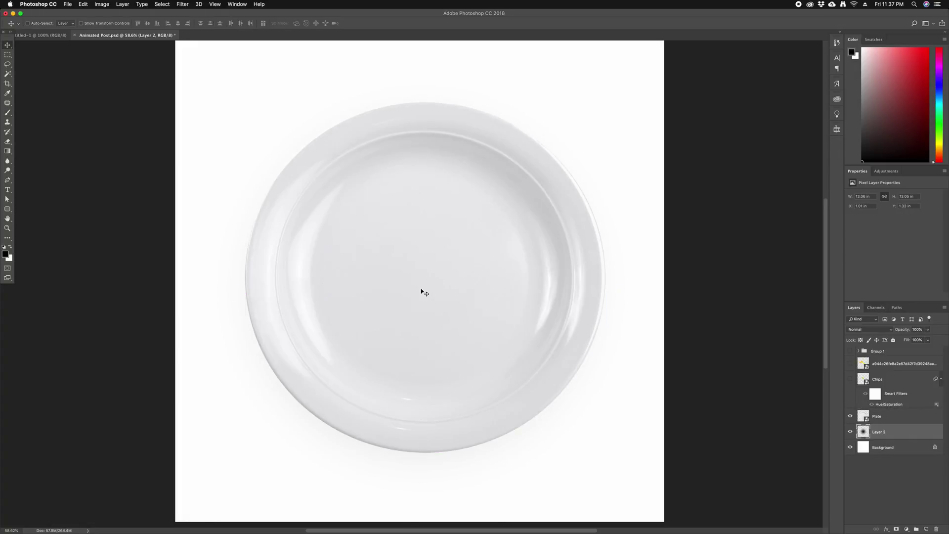
Widen and centre the shadow under the plate, set it to 67% opacity, and duplicate it.
key(ctrl+t)
mouse_move(429, 271)
mouse_down()
mouse_move(482, 348)
mouse_move(481, 363)
mouse_up()
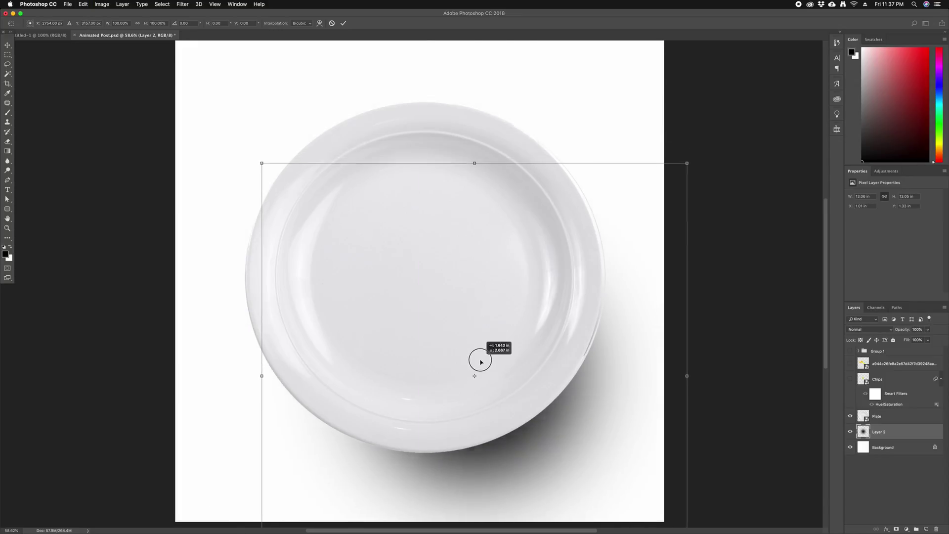
drag(258, 379, 165, 366)
drag(439, 354, 433, 354)
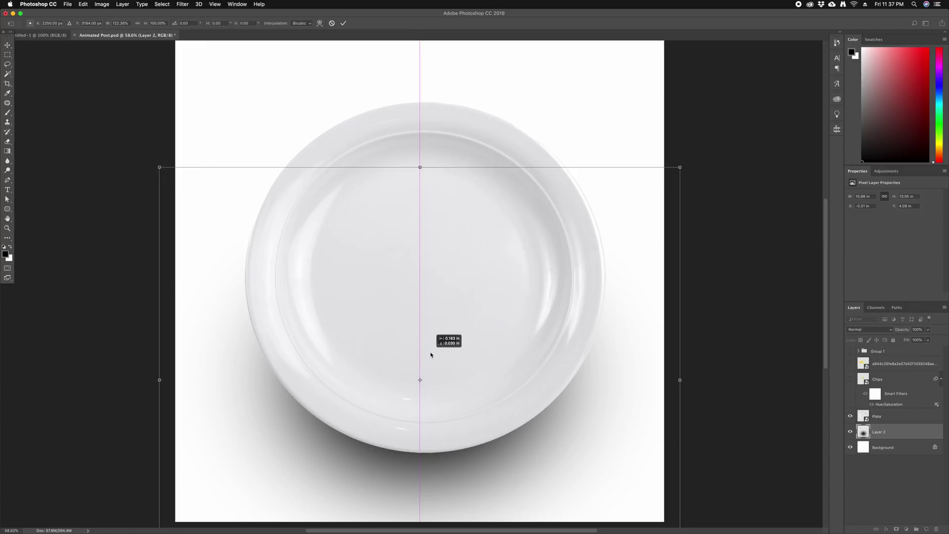
double_click(441, 303)
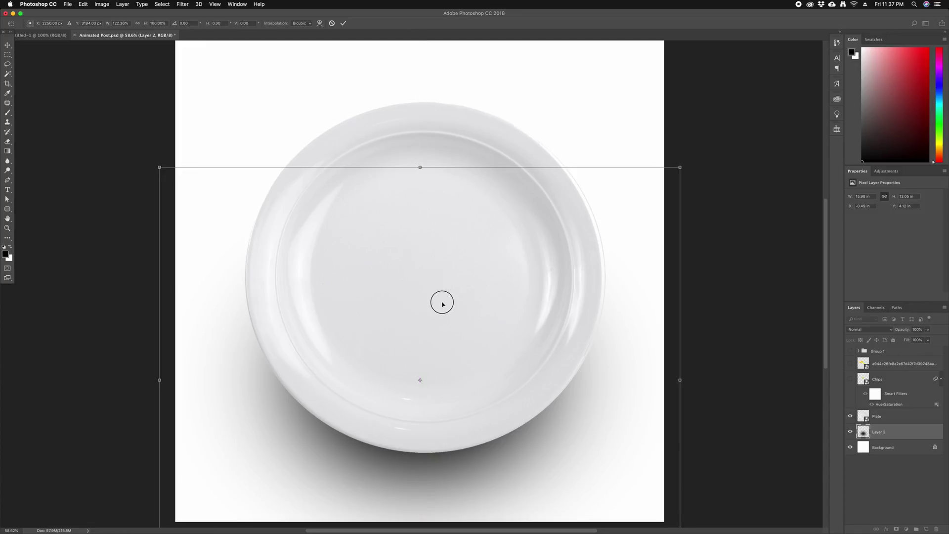
key(4)
key(6)
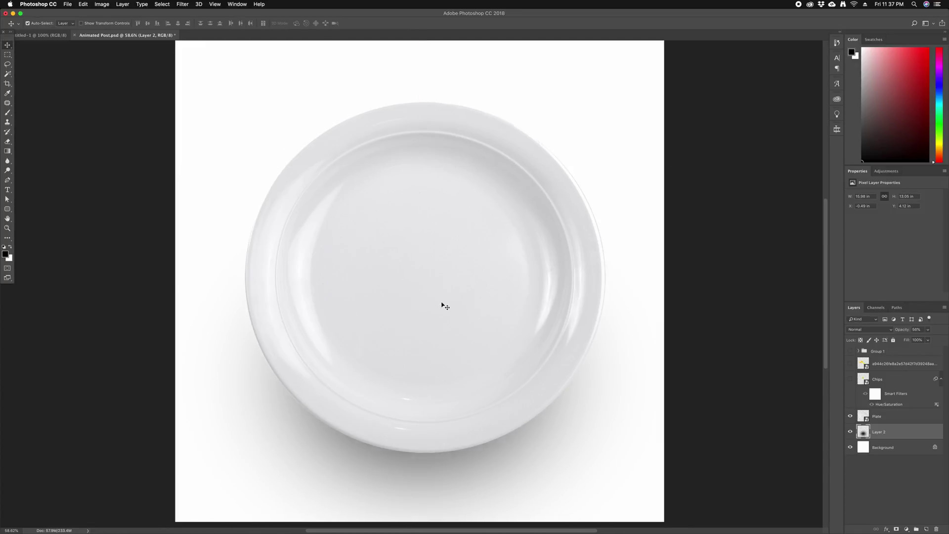
key(7)
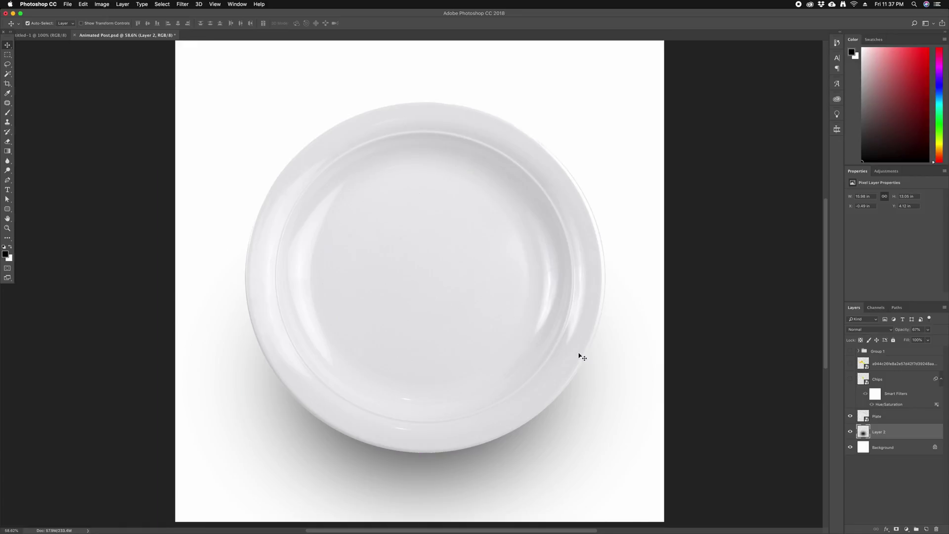
key(ctrl+j)
Squeeze, rotate about 116° and stretch the shadow copy along the plate's left and lower edges.
key(ctrl+t)
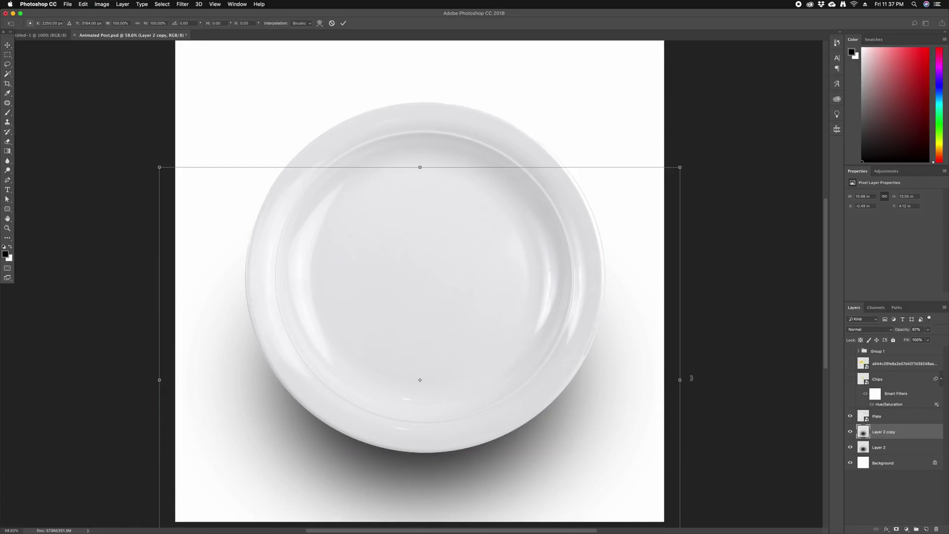
drag(680, 379, 427, 368)
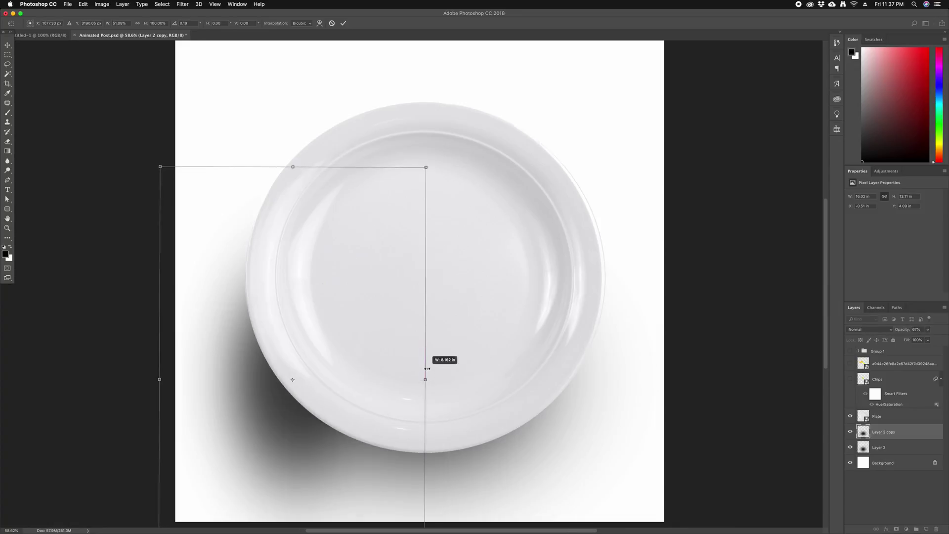
drag(528, 439, 536, 314)
drag(508, 424, 416, 296)
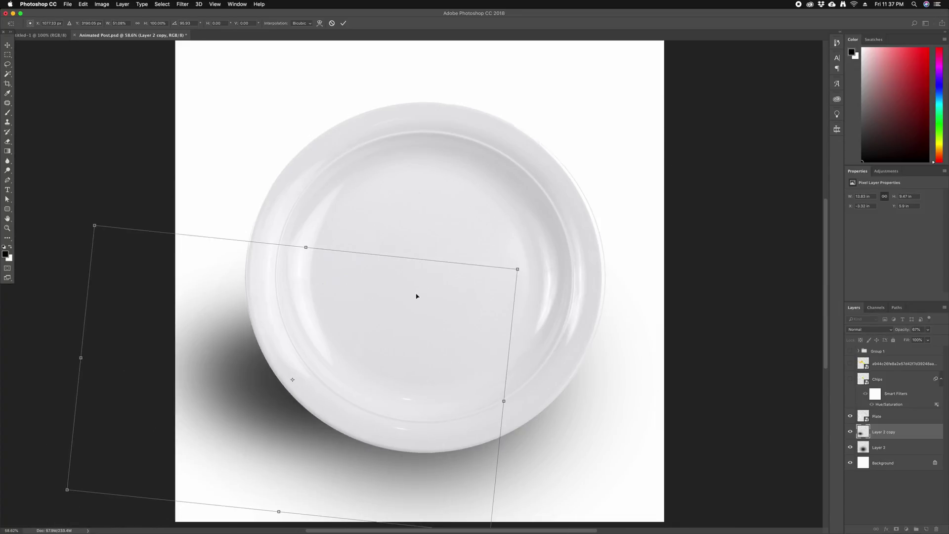
drag(615, 241, 640, 360)
drag(397, 335, 425, 357)
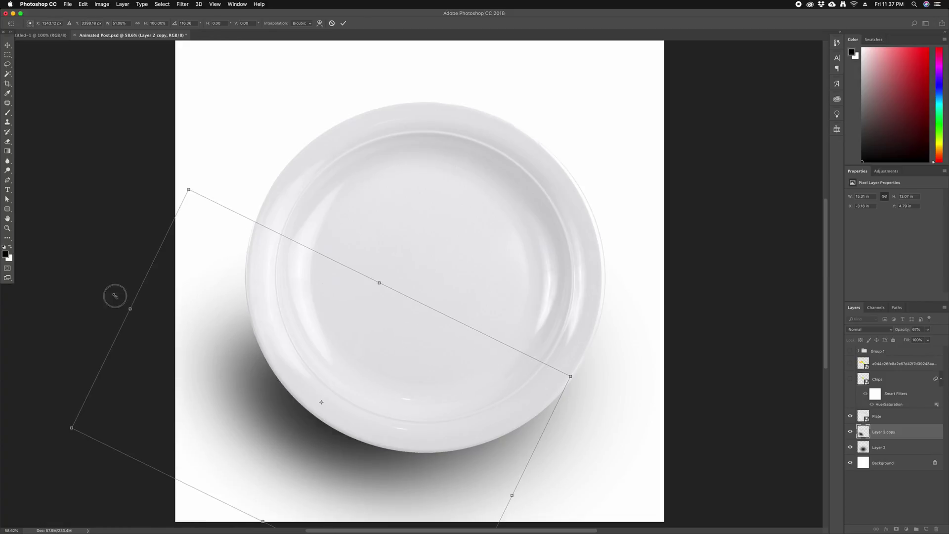
drag(135, 305, 58, 269)
mouse_move(415, 360)
mouse_down()
mouse_move(473, 354)
mouse_move(455, 298)
mouse_up()
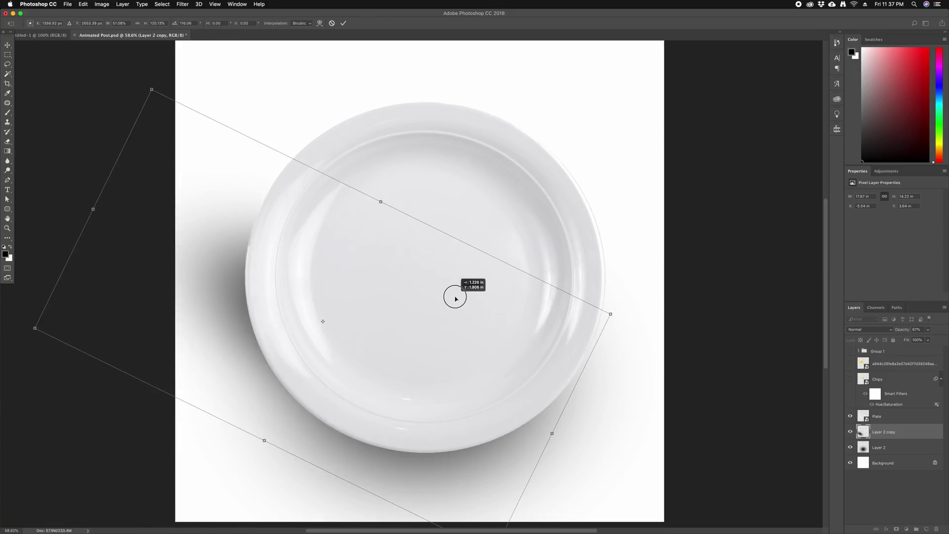
drag(551, 433, 639, 476)
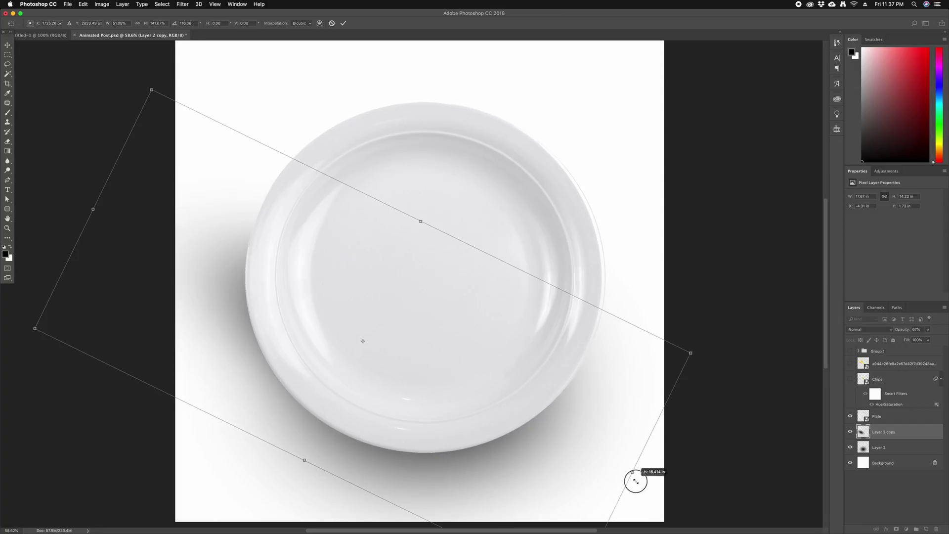
drag(583, 416, 591, 391)
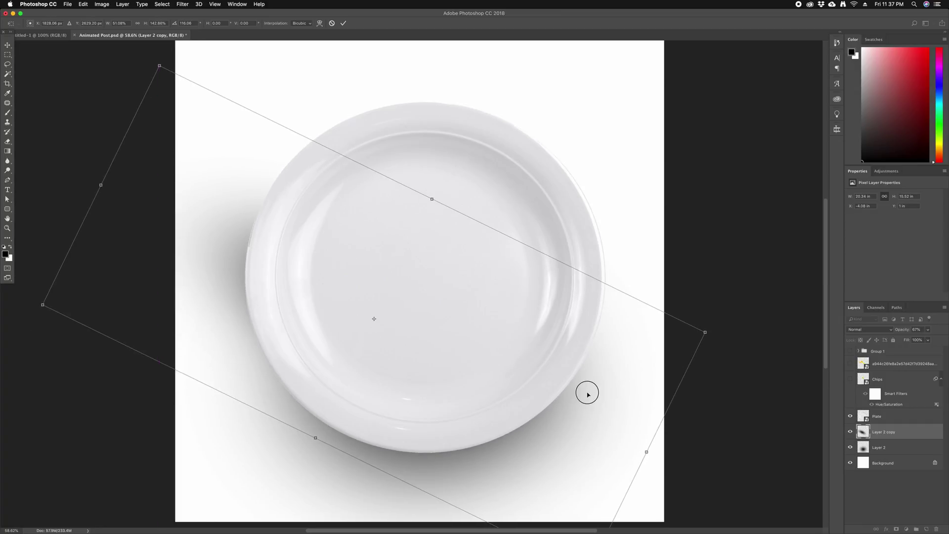
key(Return)
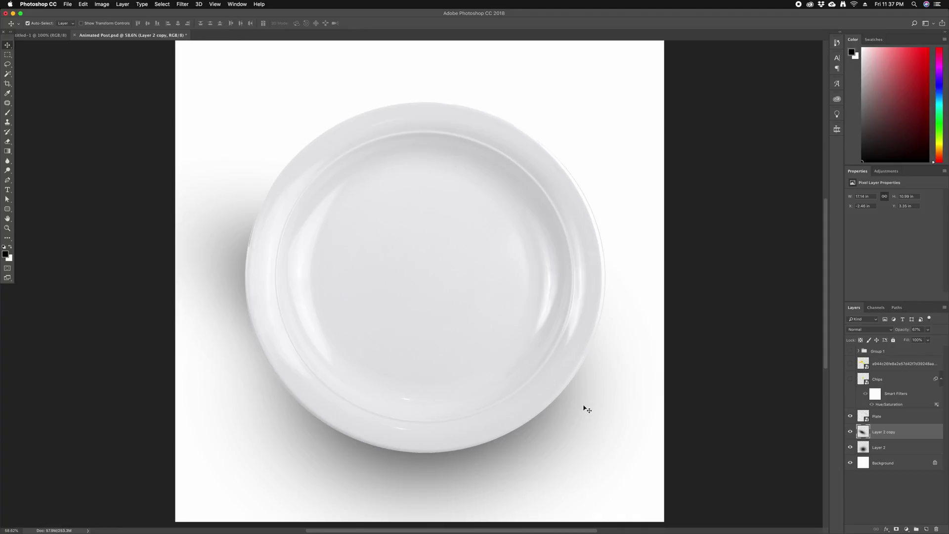
Save the document, then show and select the Chips layer with its Smart Filters collapsed.
key(ctrl+s)
click(850, 379)
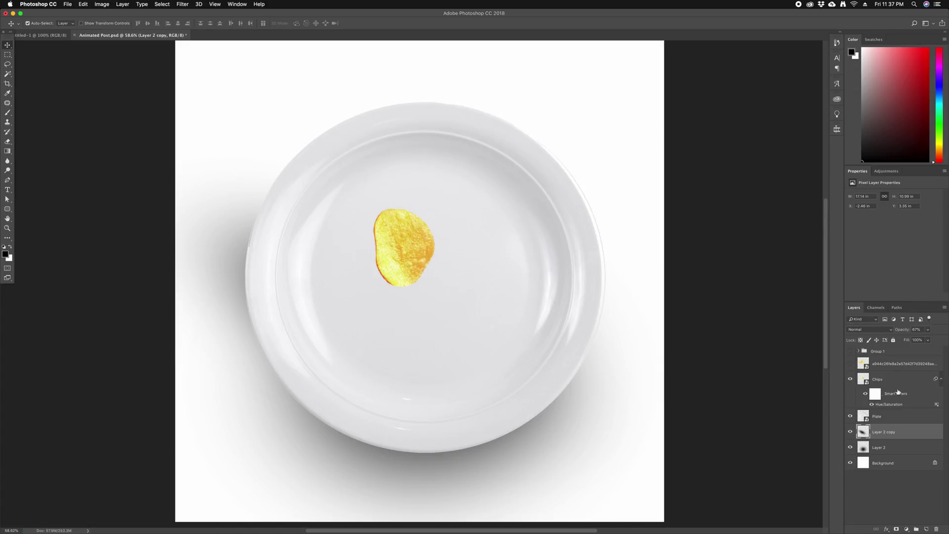
click(940, 379)
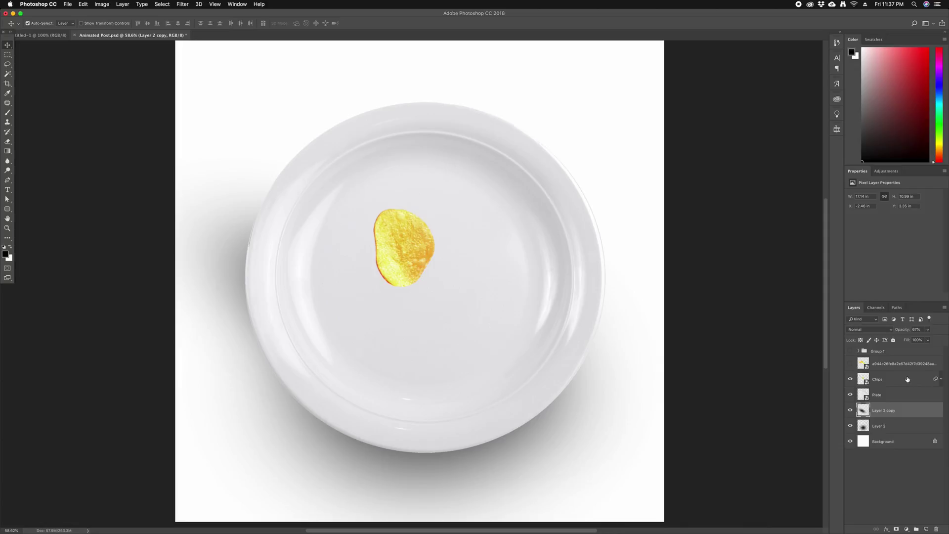
click(893, 379)
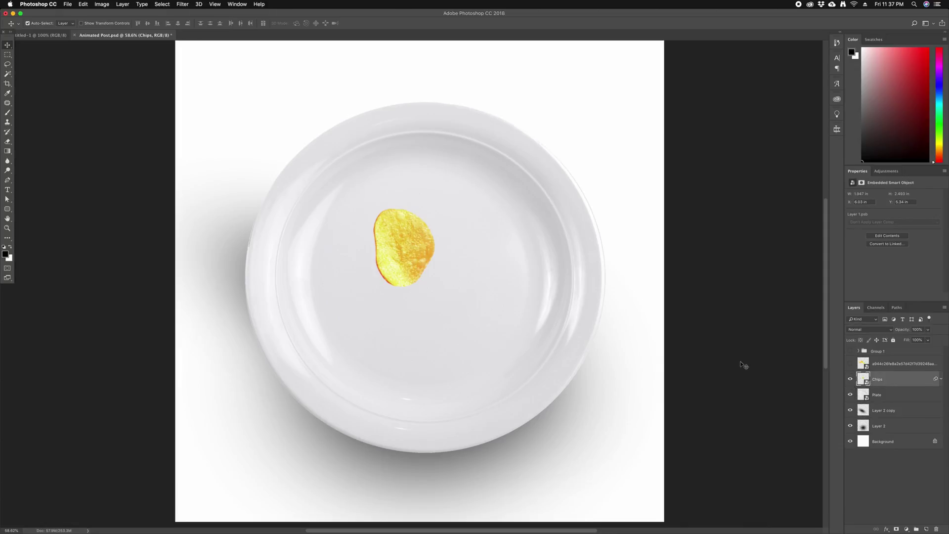
click(887, 529)
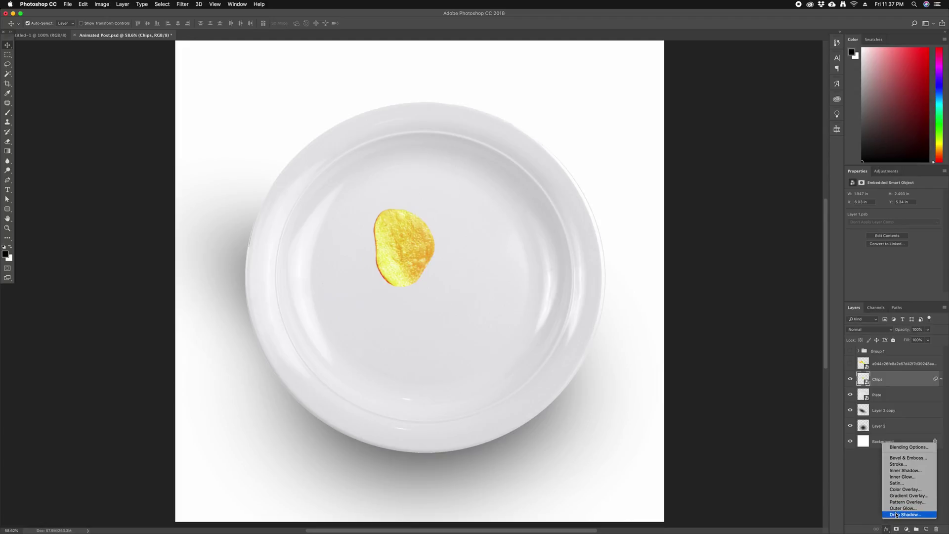
Give the chip a Drop Shadow with about 25% opacity, spread 0 and size 29 px.
click(904, 513)
scroll(749, 384, right, 2)
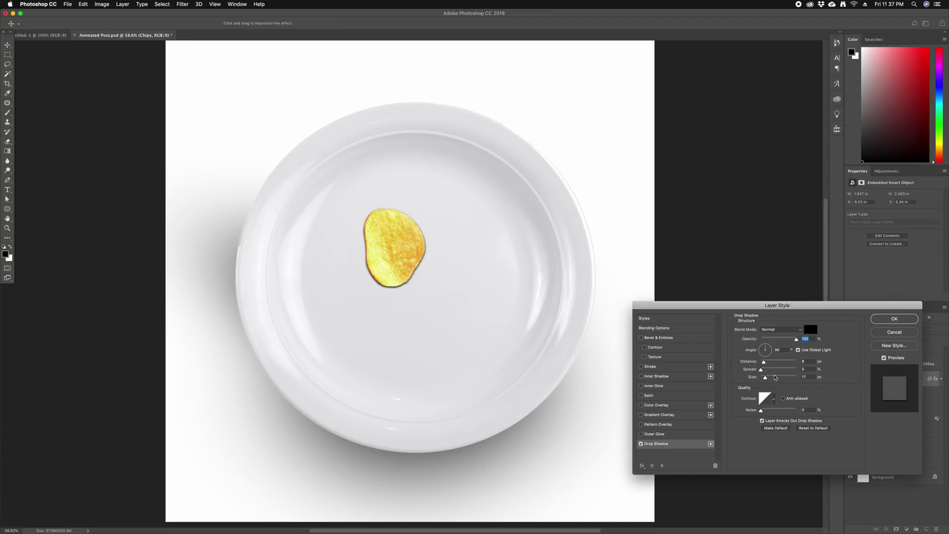
drag(767, 378, 769, 362)
drag(767, 371, 771, 379)
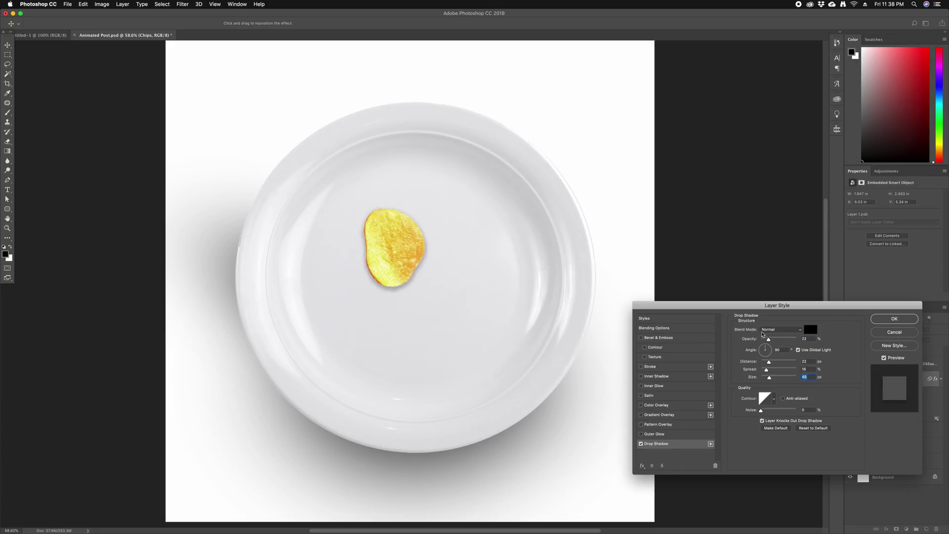
drag(767, 340, 763, 341)
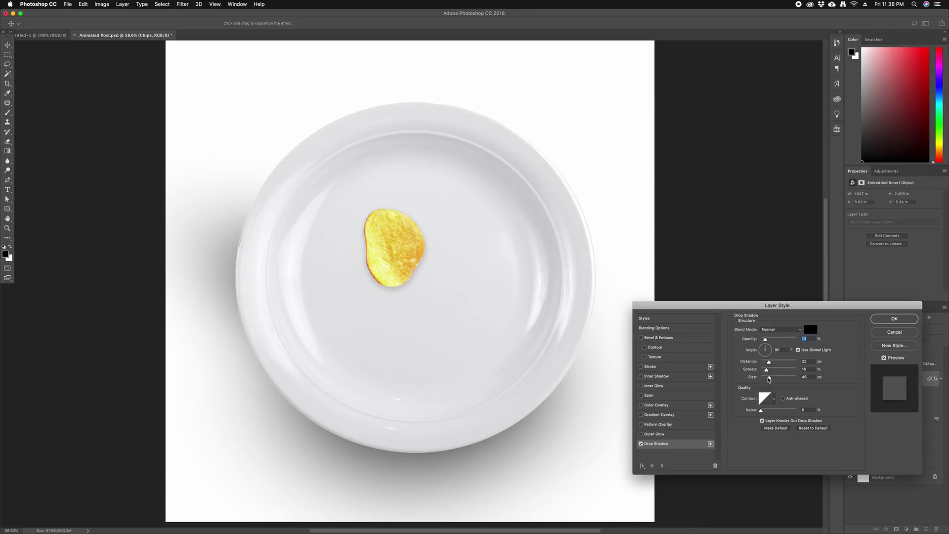
drag(769, 378, 764, 378)
drag(768, 341, 771, 341)
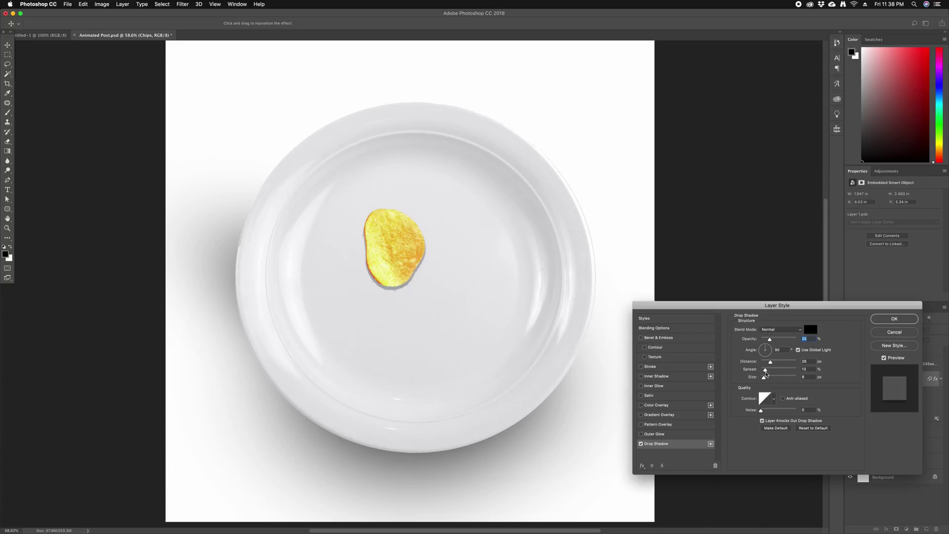
drag(765, 381, 747, 372)
Add a Violet, Orange Gradient Overlay to the chip in Overlay blend mode.
click(662, 405)
click(783, 333)
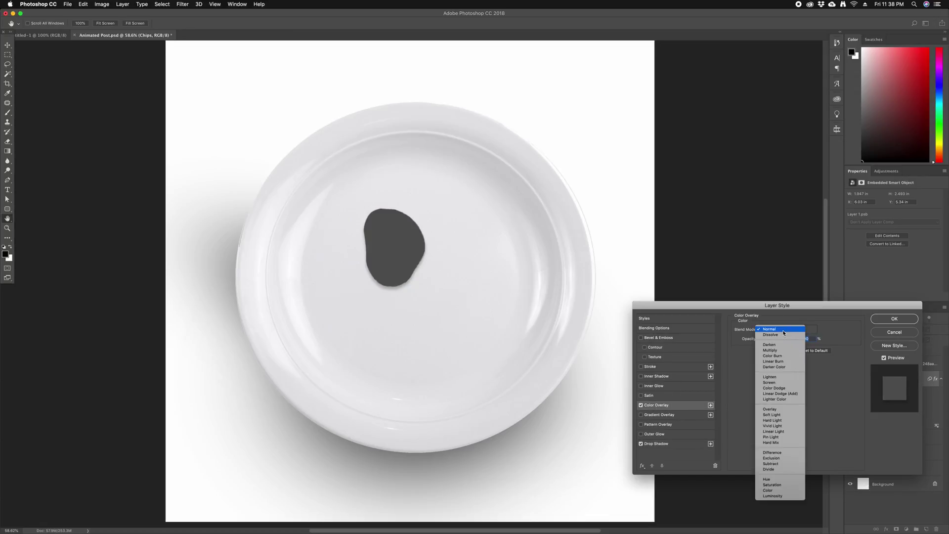
click(820, 388)
click(660, 415)
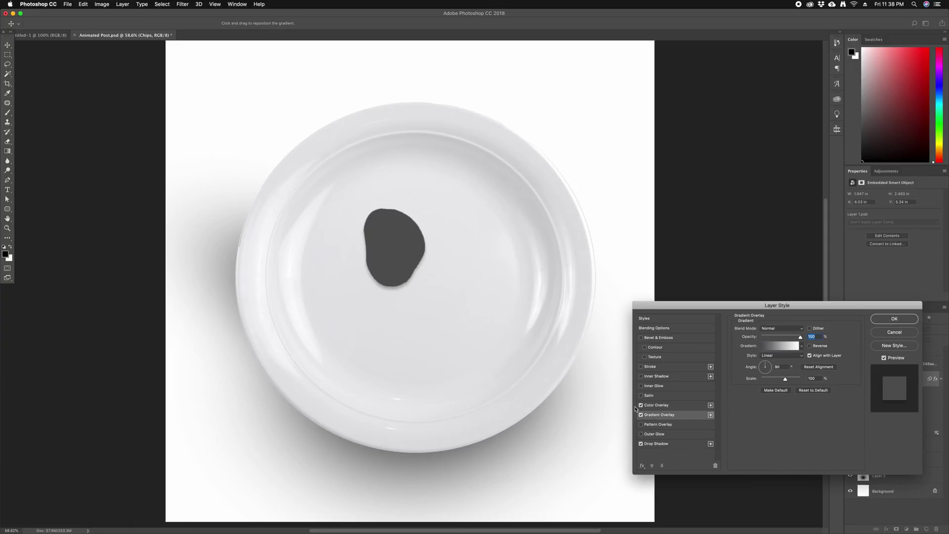
click(788, 348)
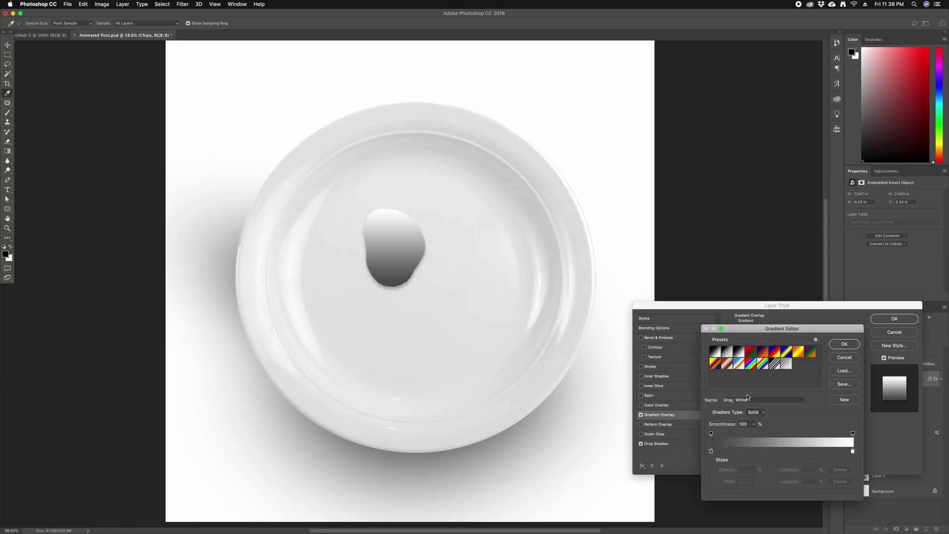
click(764, 353)
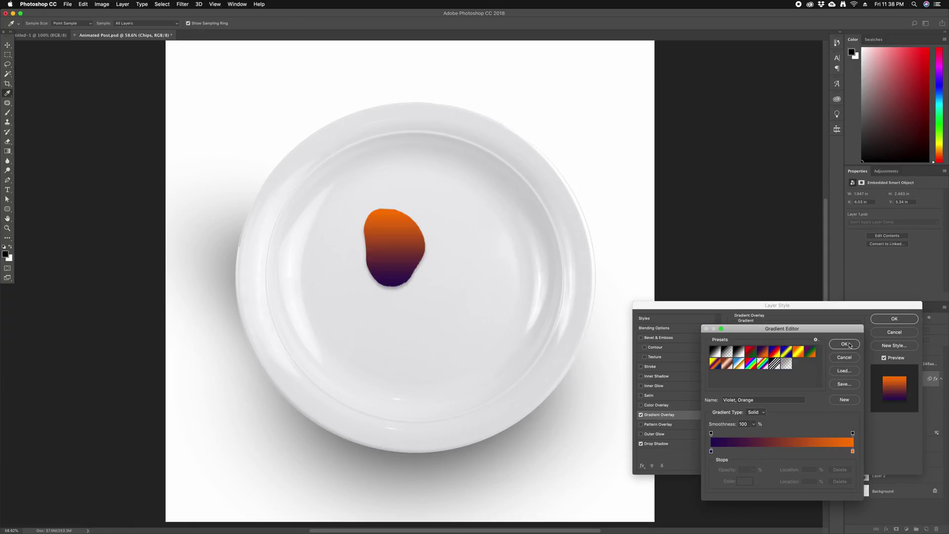
click(837, 342)
click(786, 329)
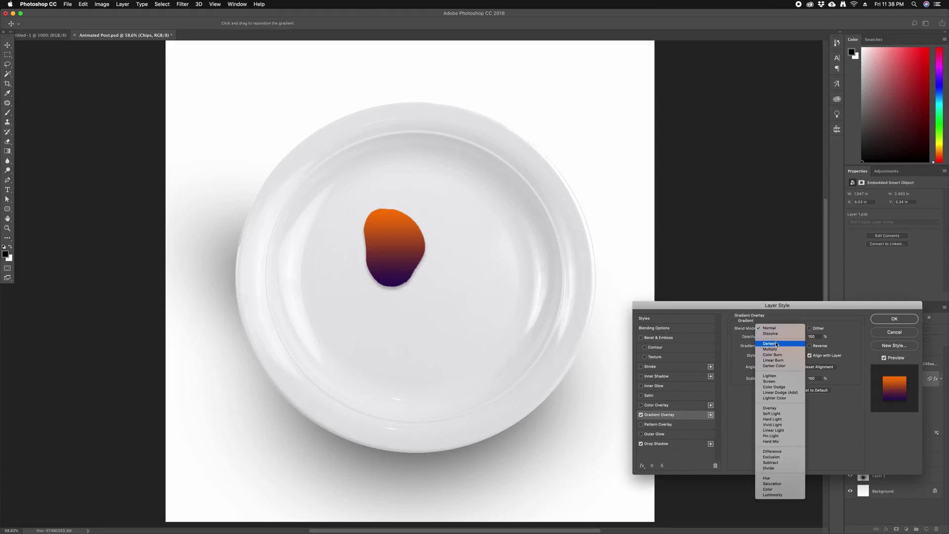
click(777, 342)
click(776, 330)
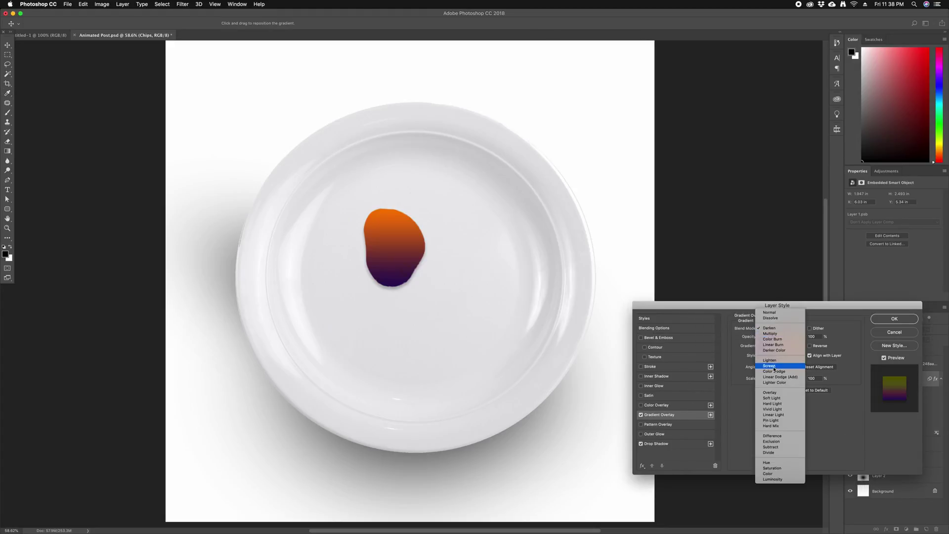
click(777, 393)
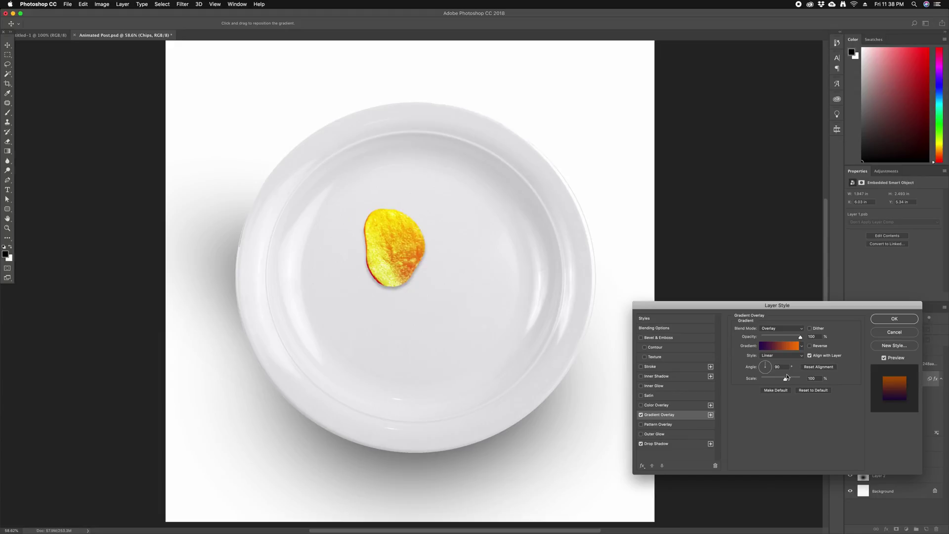
Lower the gradient's scale and its opacity to about 33%, then accept the layer style.
click(772, 378)
click(641, 415)
click(641, 415)
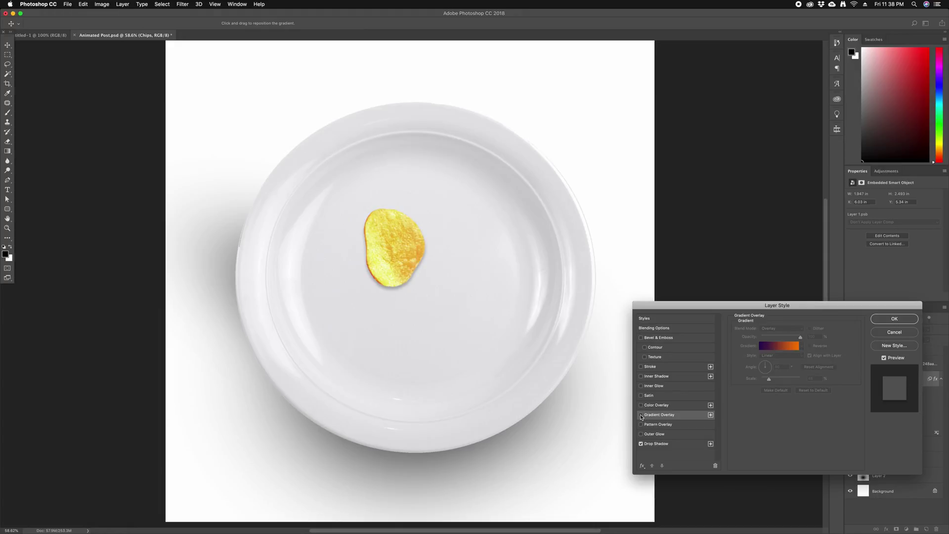
click(641, 415)
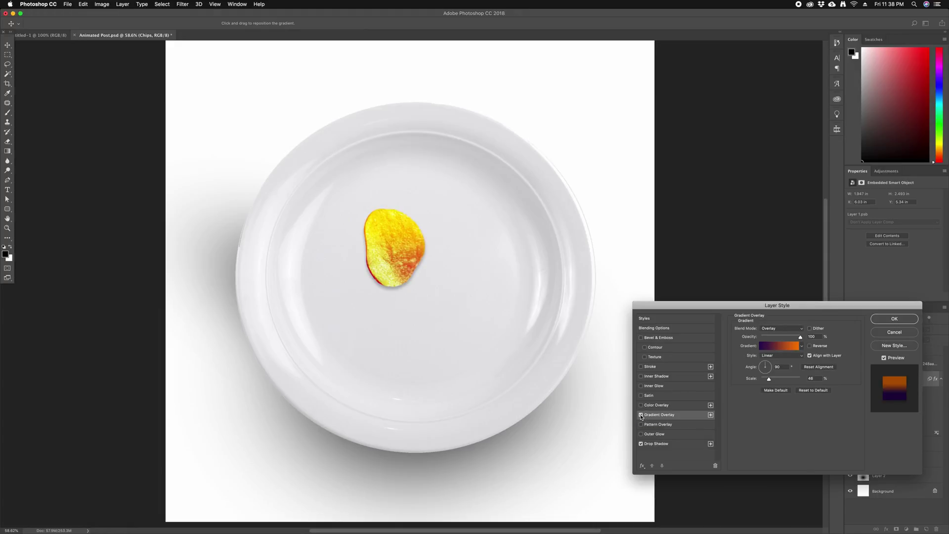
click(771, 336)
drag(774, 337, 775, 337)
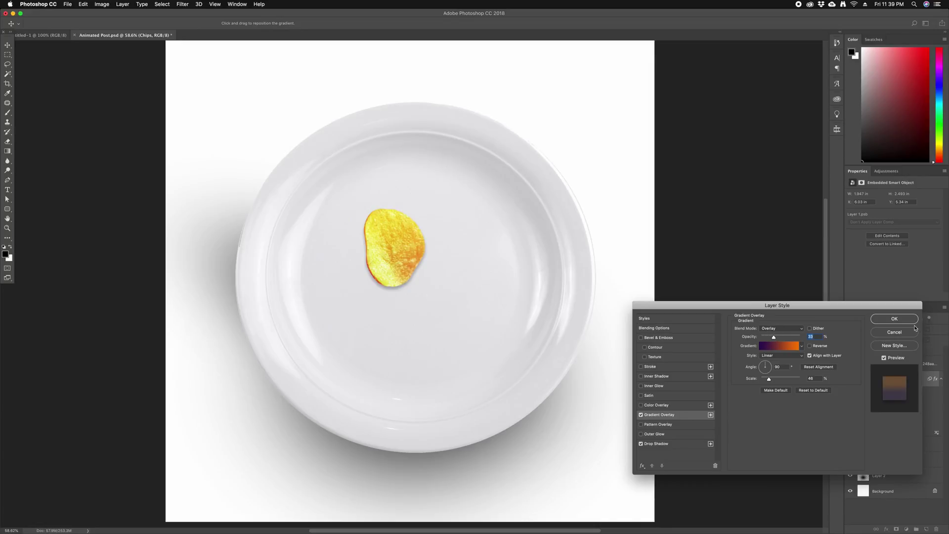
click(894, 319)
Fill the plate with rotated copies of the chip and set up the frame animation timeline.
drag(388, 243, 388, 229)
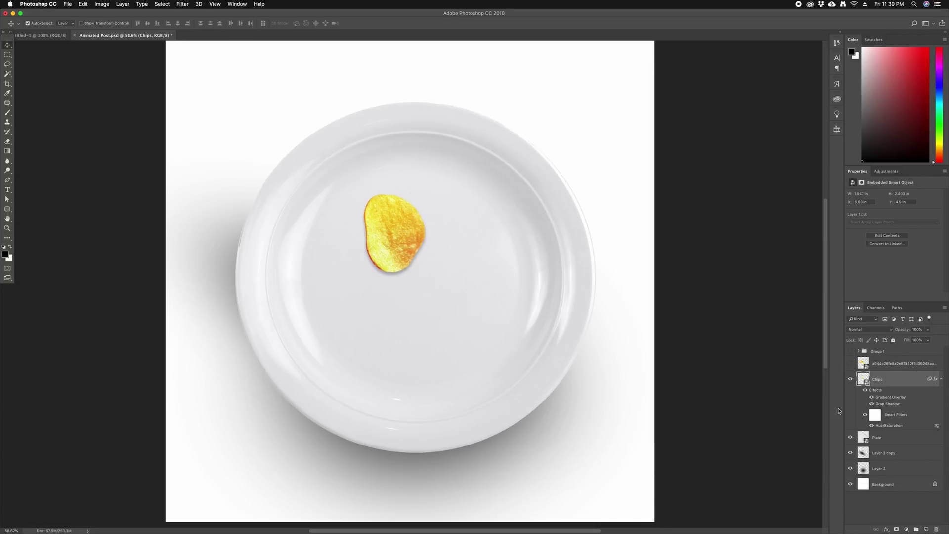
click(864, 391)
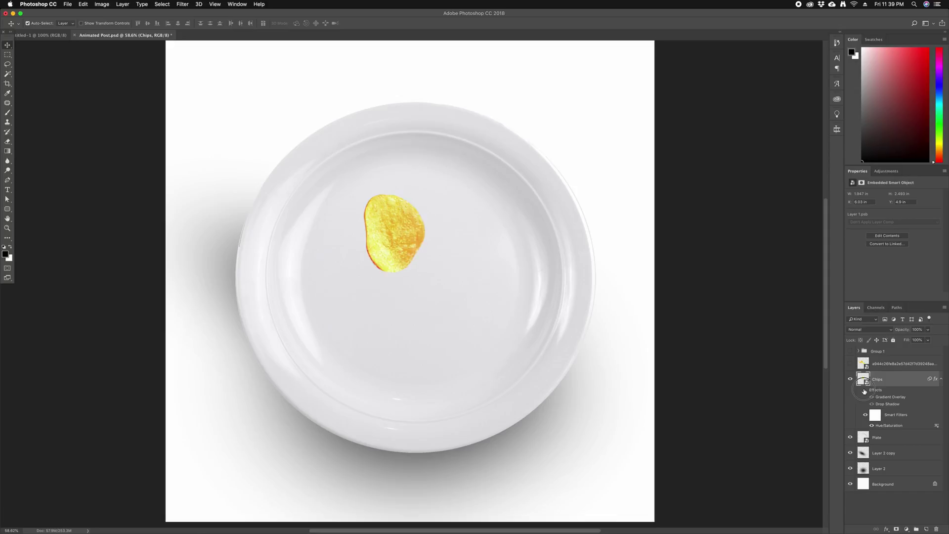
mouse_move(398, 245)
mouse_down()
mouse_move(386, 210)
mouse_move(448, 238)
mouse_up()
key(ctrl+alt+t)
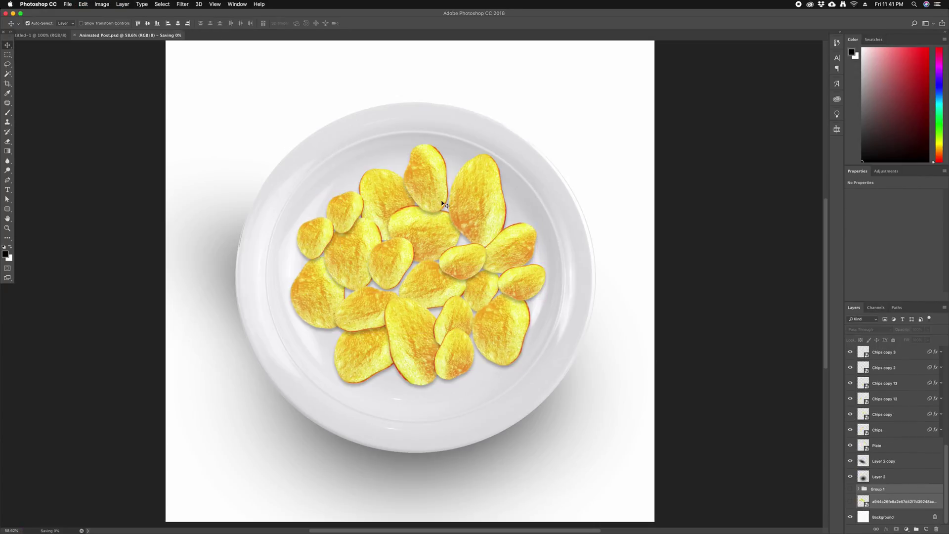
click(836, 130)
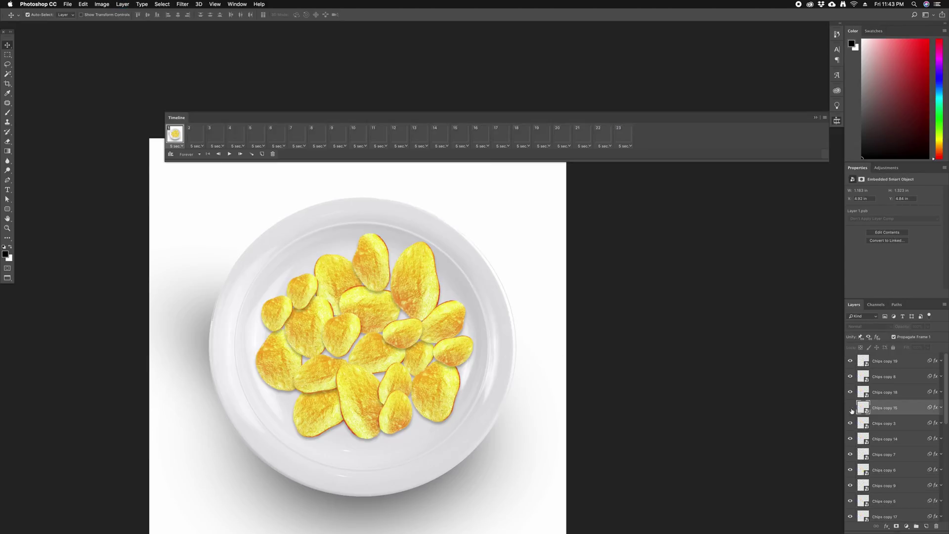
Hide Chips copy 8, 14, 6 and further chips in successive frames through frame 9.
click(850, 376)
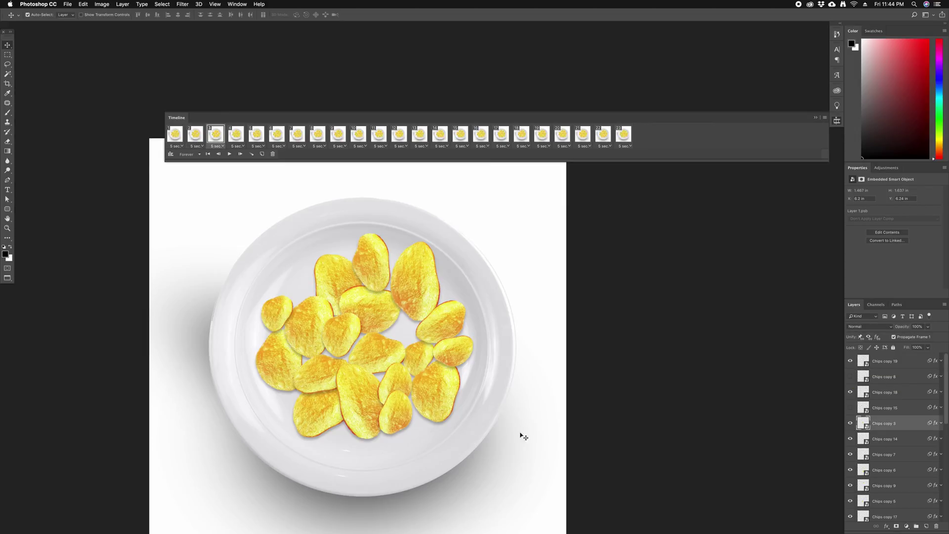
click(850, 438)
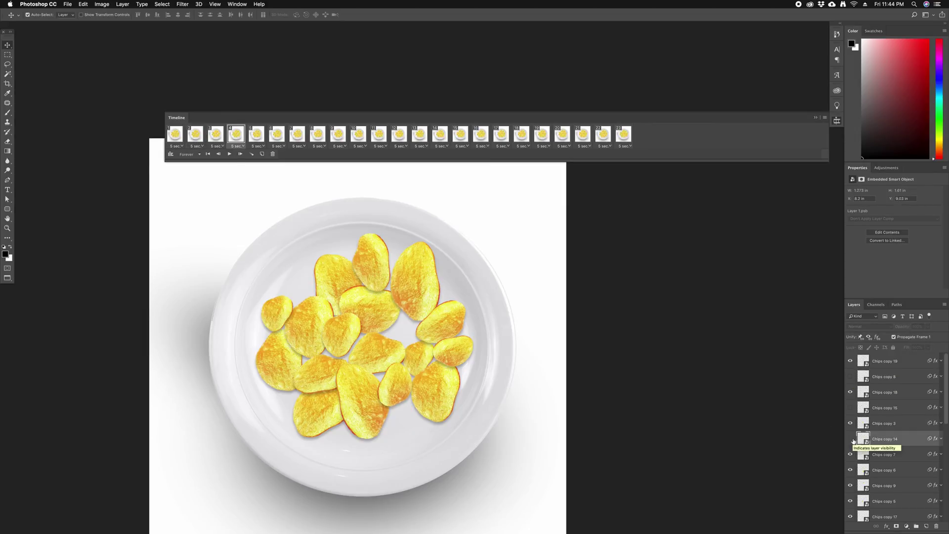
click(850, 470)
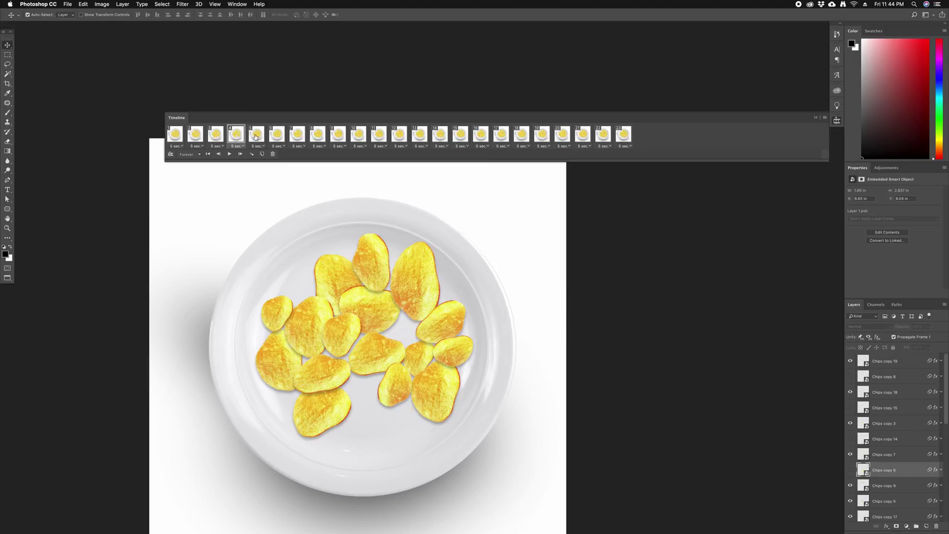
click(849, 467)
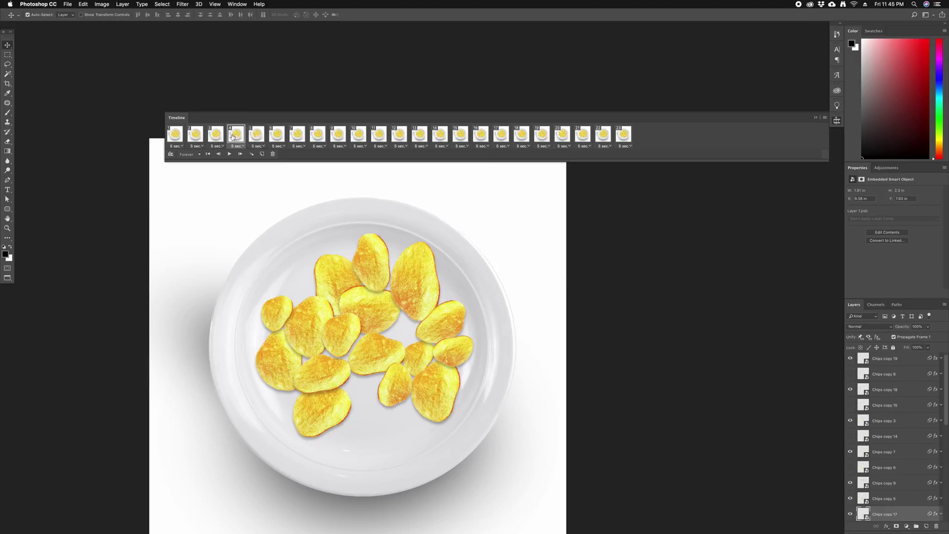
click(276, 133)
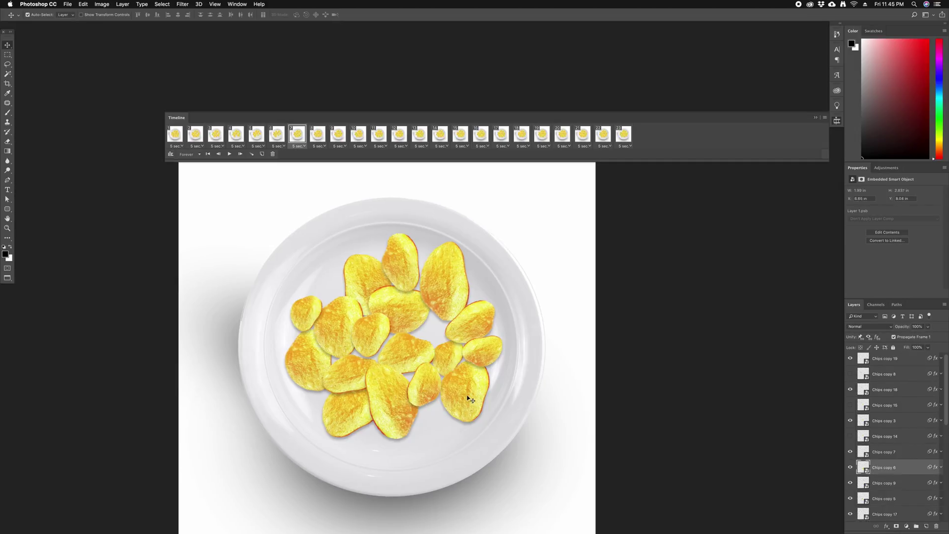
click(318, 134)
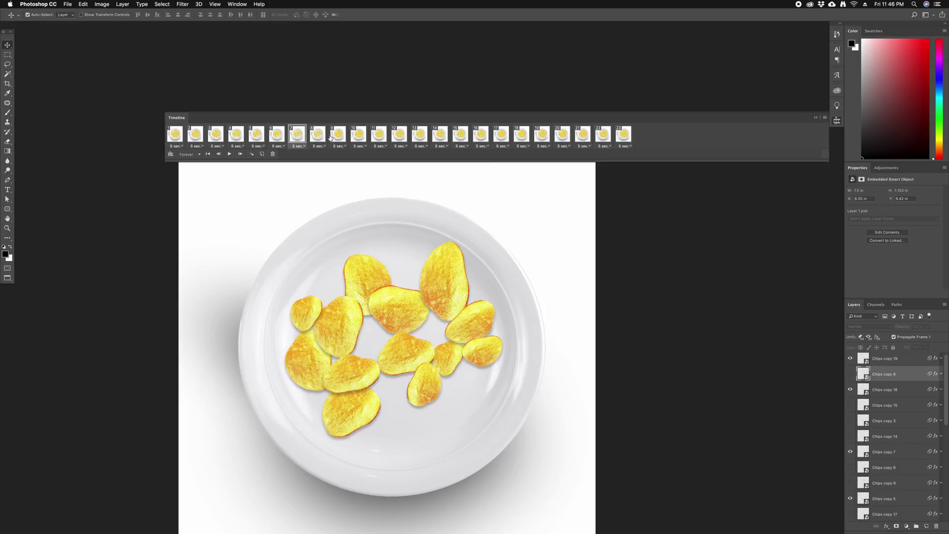
click(338, 134)
click(850, 471)
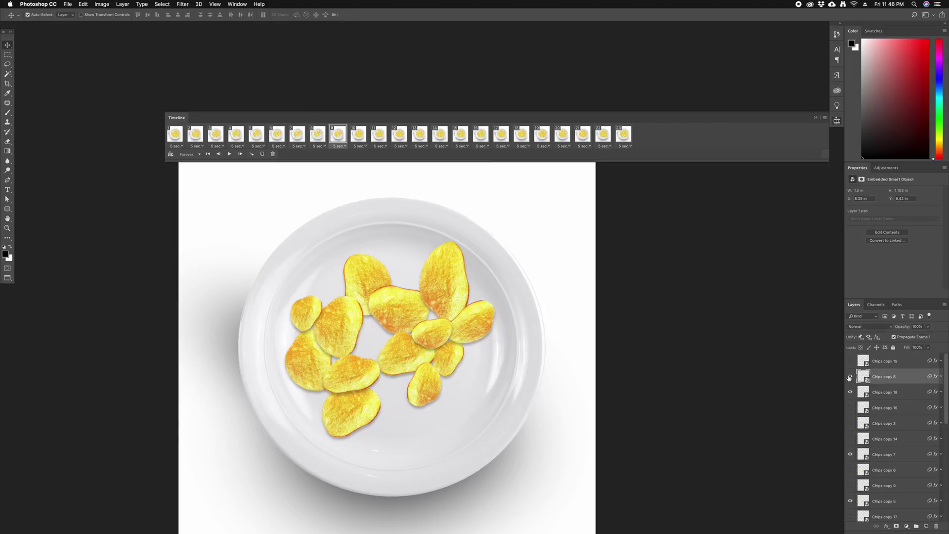
Review frames 1, 8 and 9 to compare how many chips each shows.
click(317, 133)
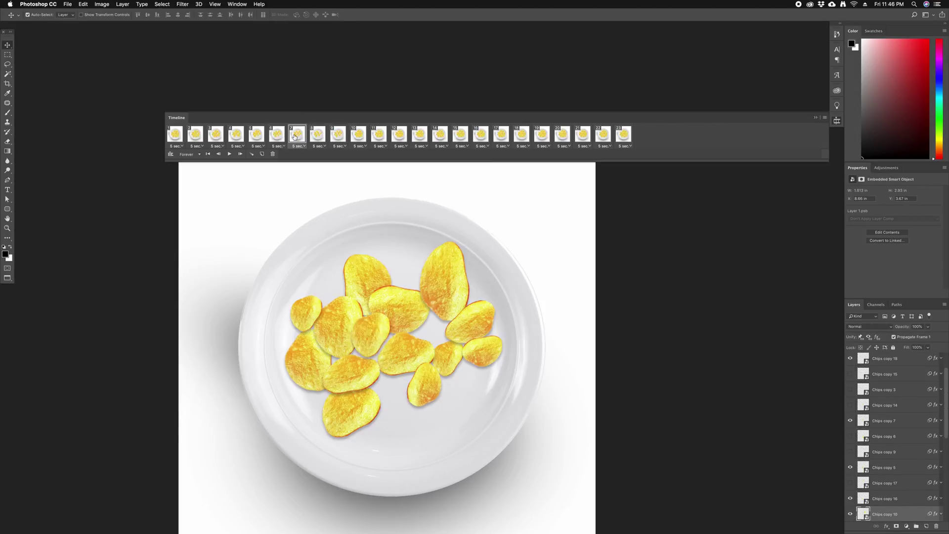
click(176, 134)
click(277, 134)
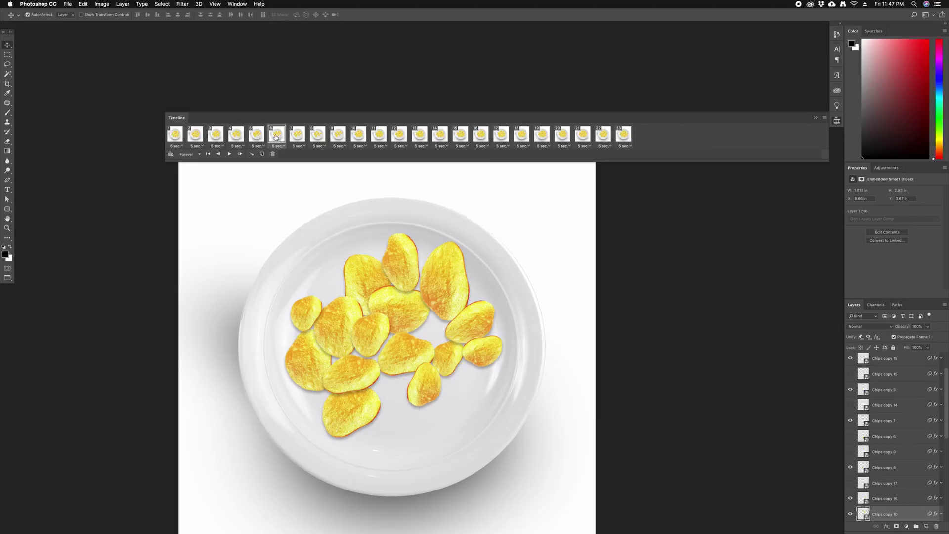
click(317, 133)
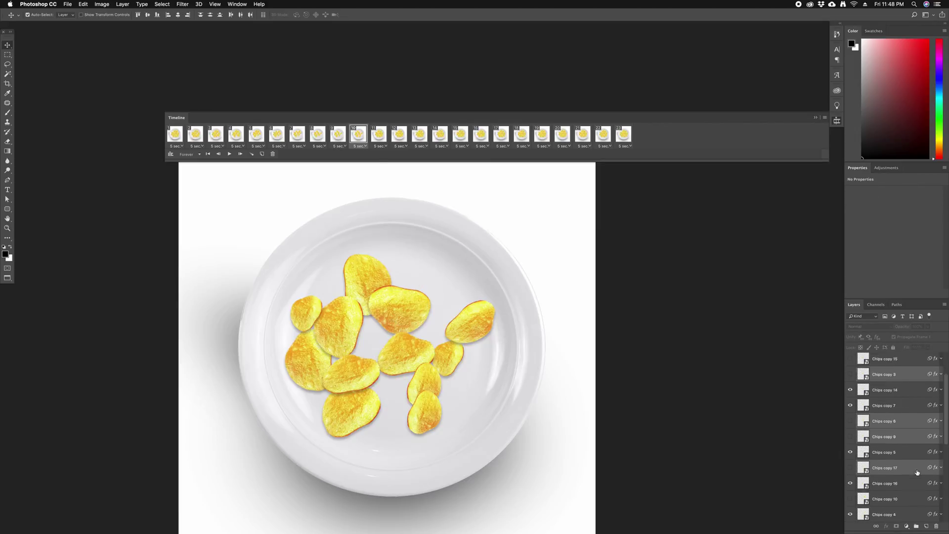
click(337, 134)
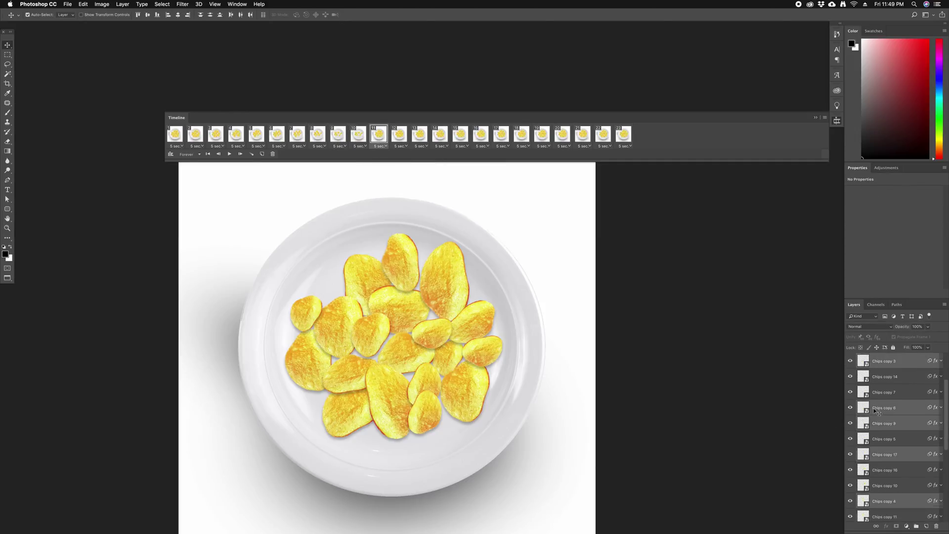
Step through frames 8 to 12 comparing which chips each frame shows.
click(358, 134)
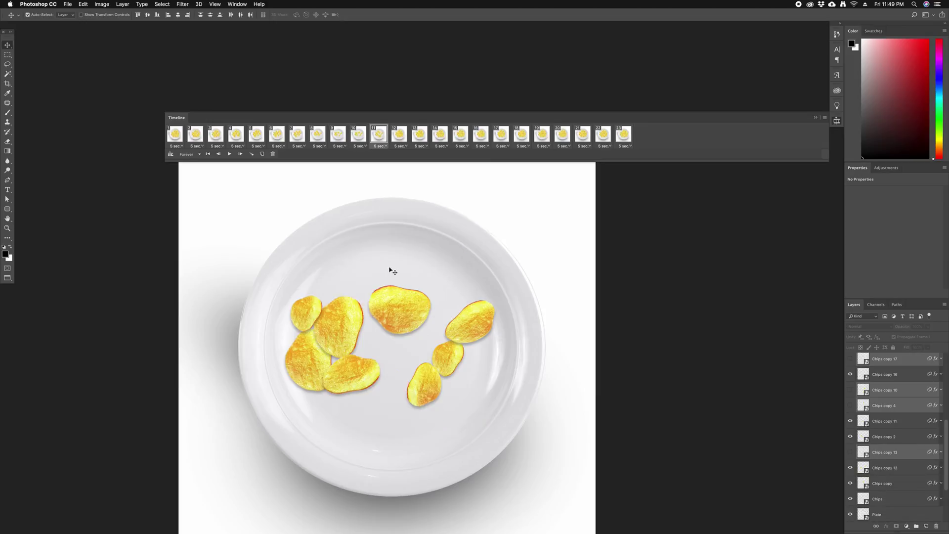
click(317, 134)
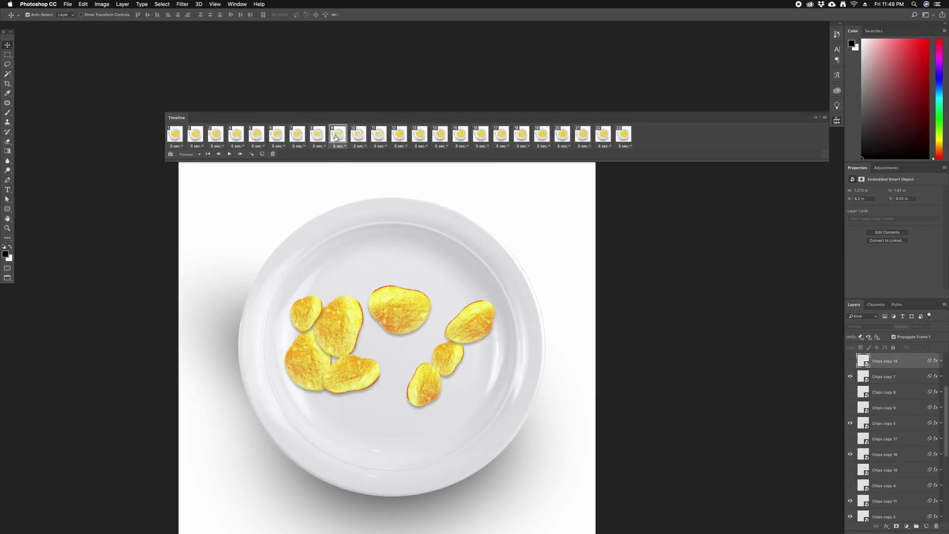
click(358, 134)
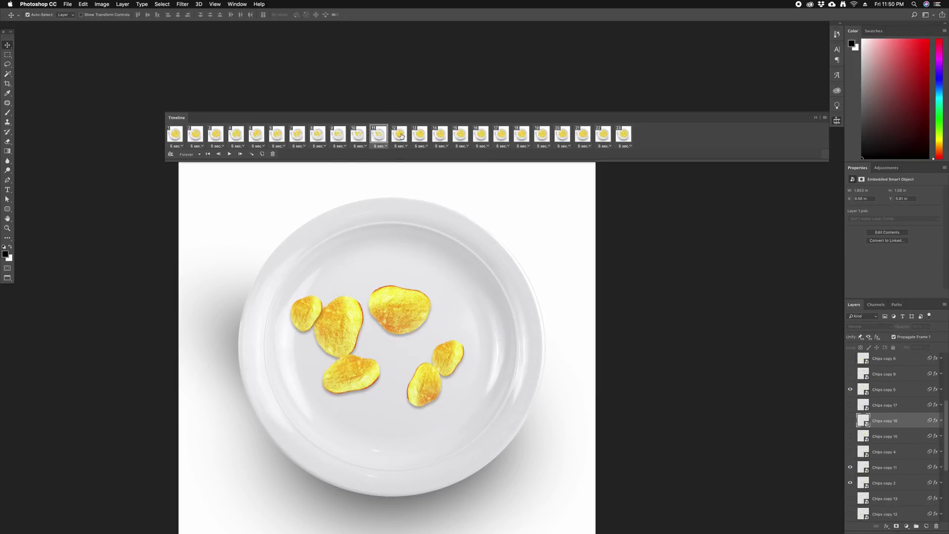
click(398, 134)
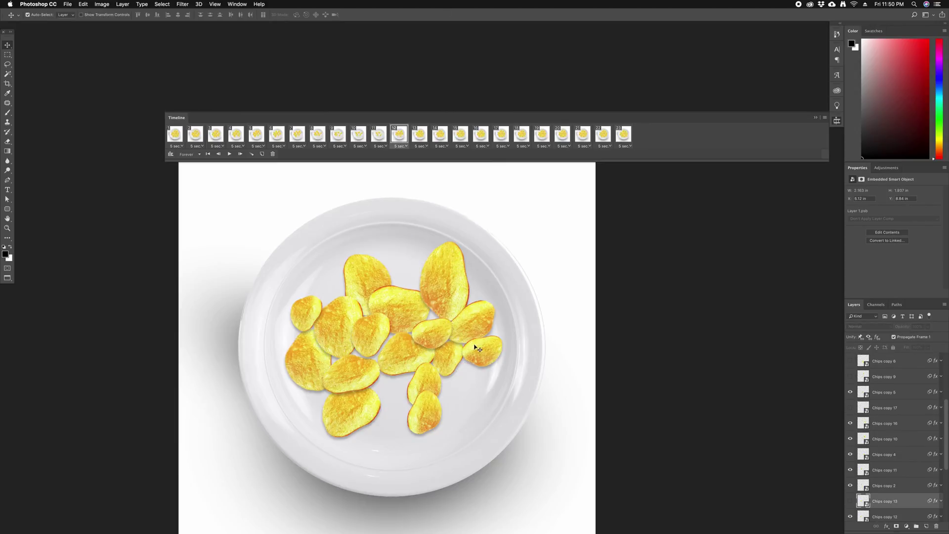
click(378, 134)
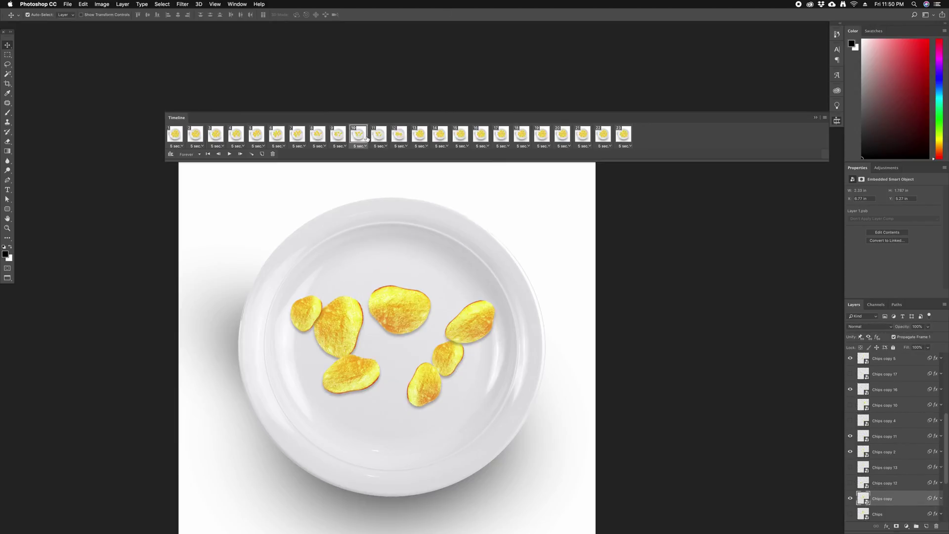
click(399, 133)
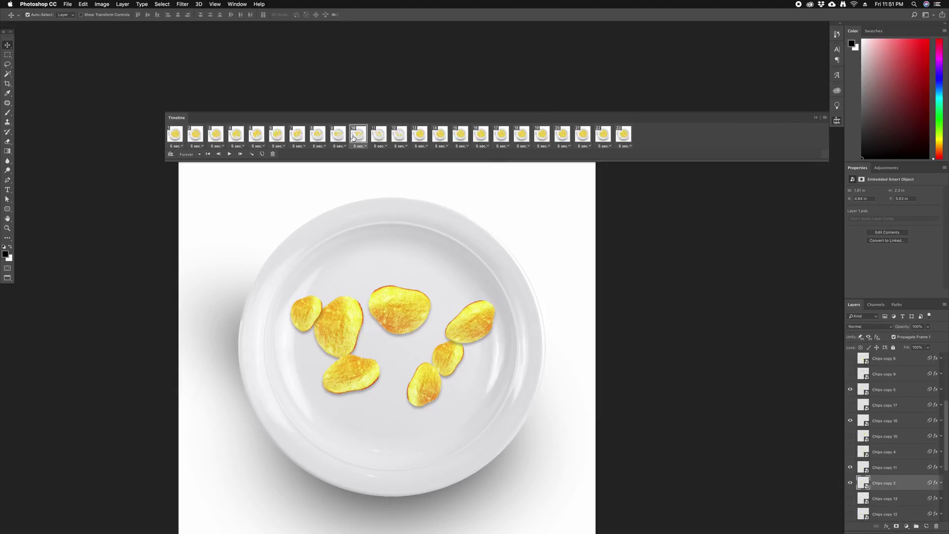
click(338, 135)
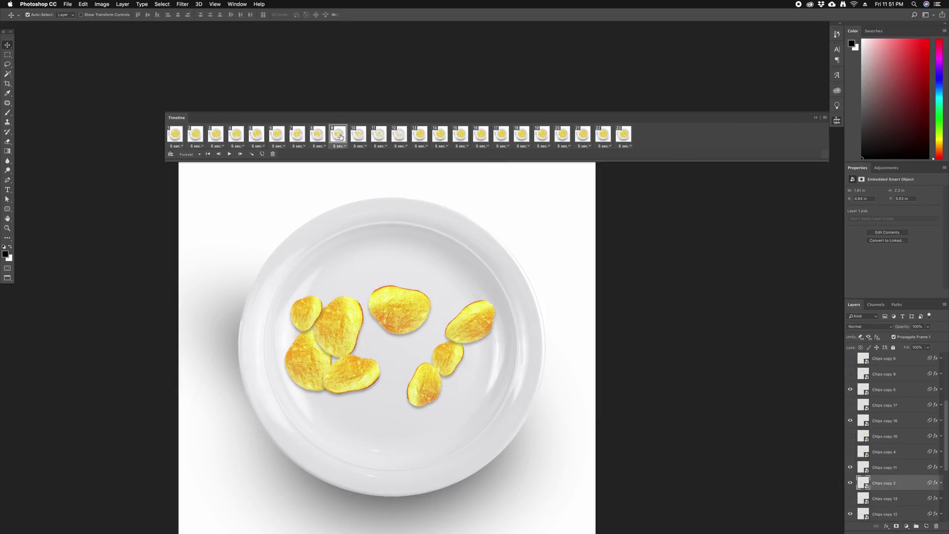
click(358, 133)
click(337, 134)
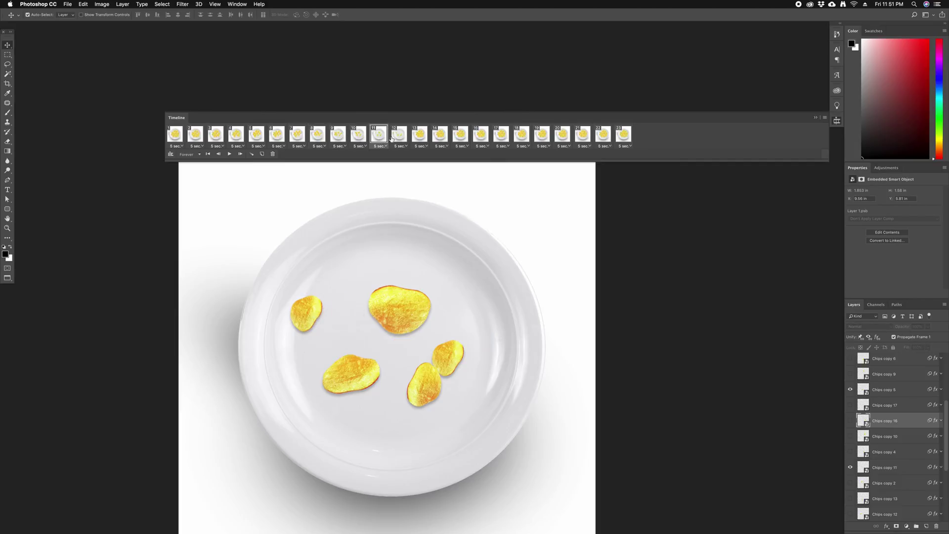
In frame 13, hide Chips copy 17, 16, 10 and several central and lower-right chips.
click(419, 133)
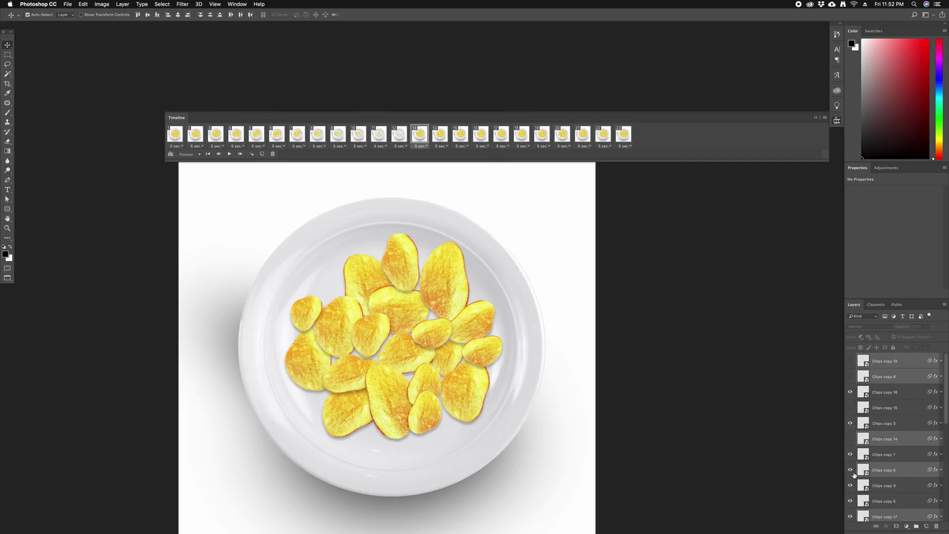
drag(850, 405, 850, 436)
click(850, 469)
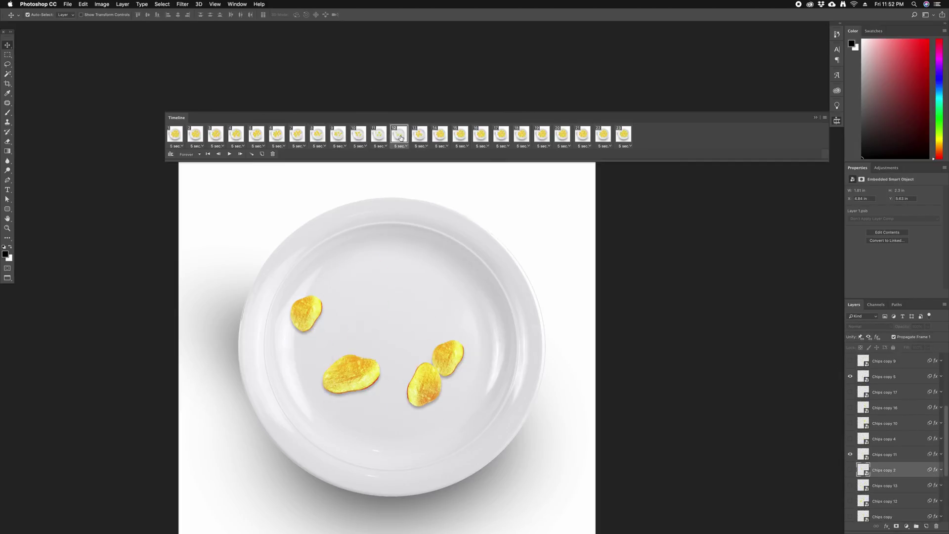
click(401, 355)
key(ctrl+comma)
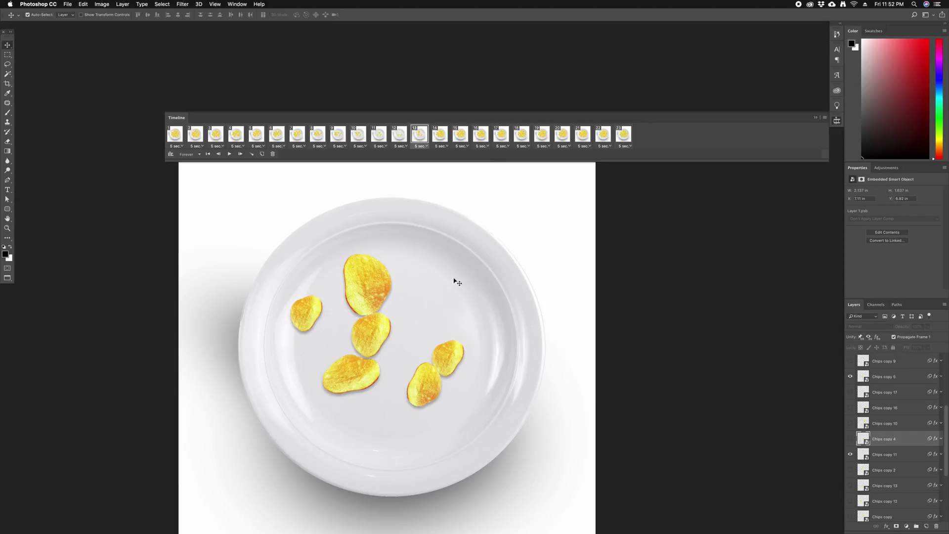
click(376, 292)
key(ctrl+comma)
click(390, 320)
key(ctrl+comma)
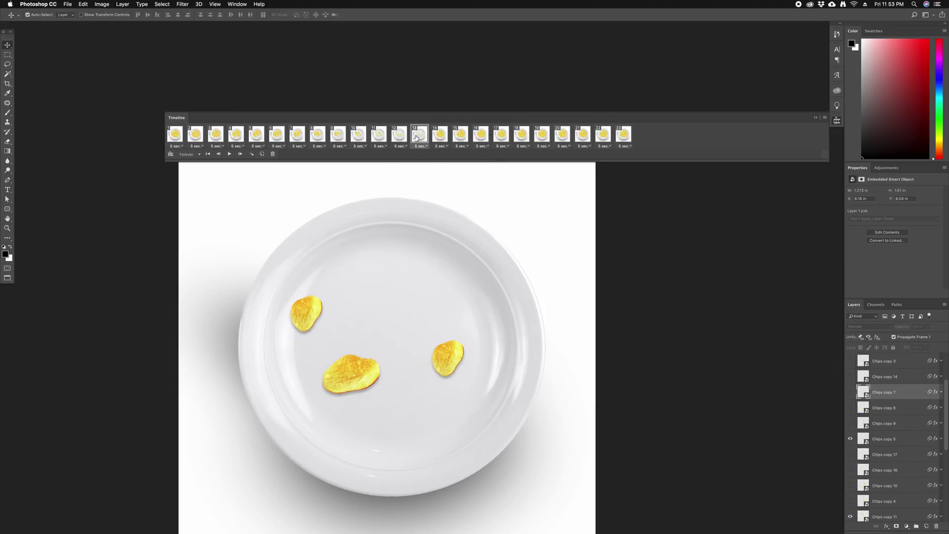
key(ctrl+comma)
Hide more chips in frame 14 so it holds a single chip, comparing with frame 13.
click(437, 135)
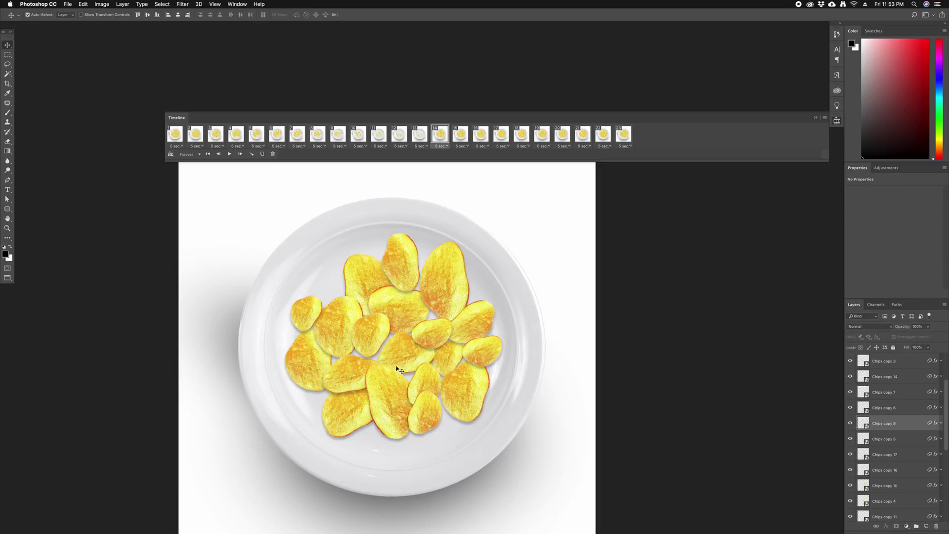
scroll(890, 435, up, 2)
click(850, 517)
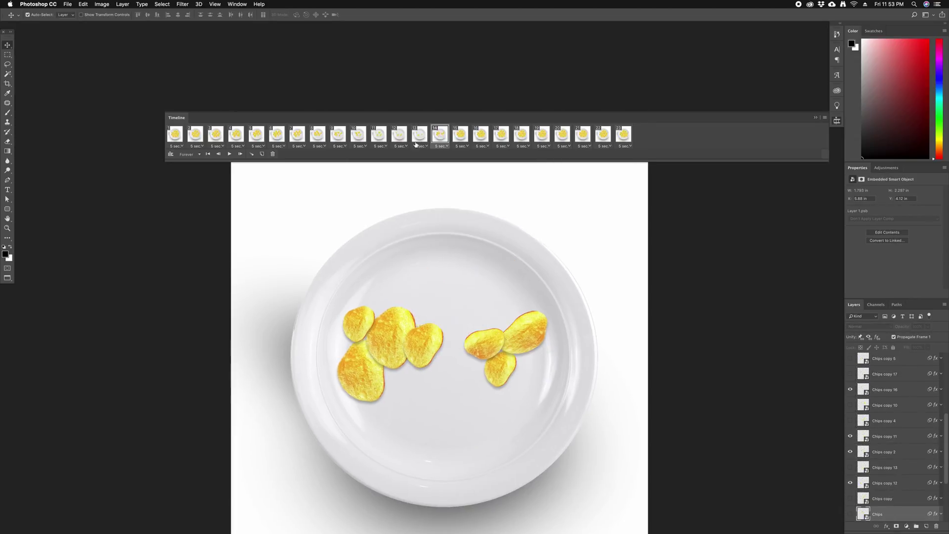
click(442, 137)
key(ctrl+comma)
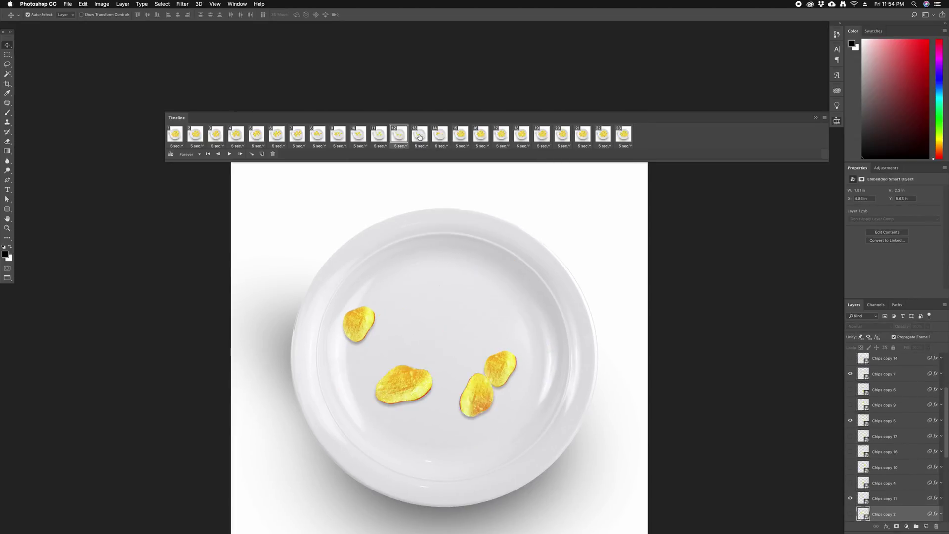
key(ctrl+period)
key(ctrl+comma)
key(ctrl+period)
key(ctrl+comma)
click(440, 138)
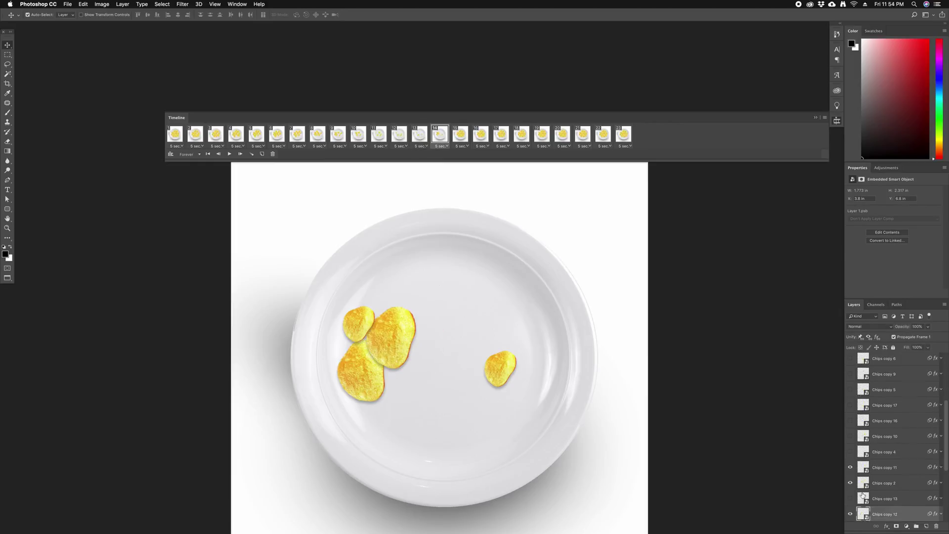
Step through neighbouring frames and preview playback to check the disappearing chips.
key(ctrl+comma)
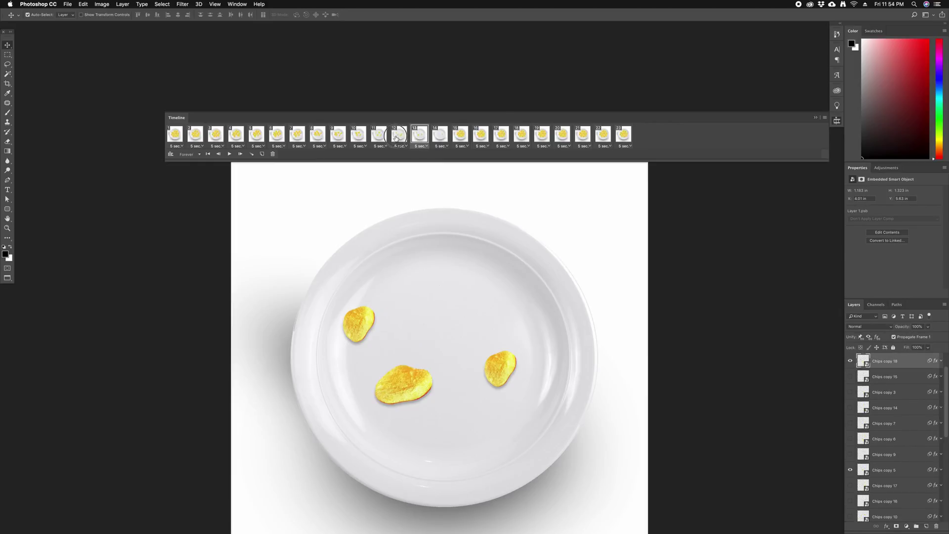
key(ctrl+period)
key(ctrl+comma)
key(ctrl+comma)
key(space)
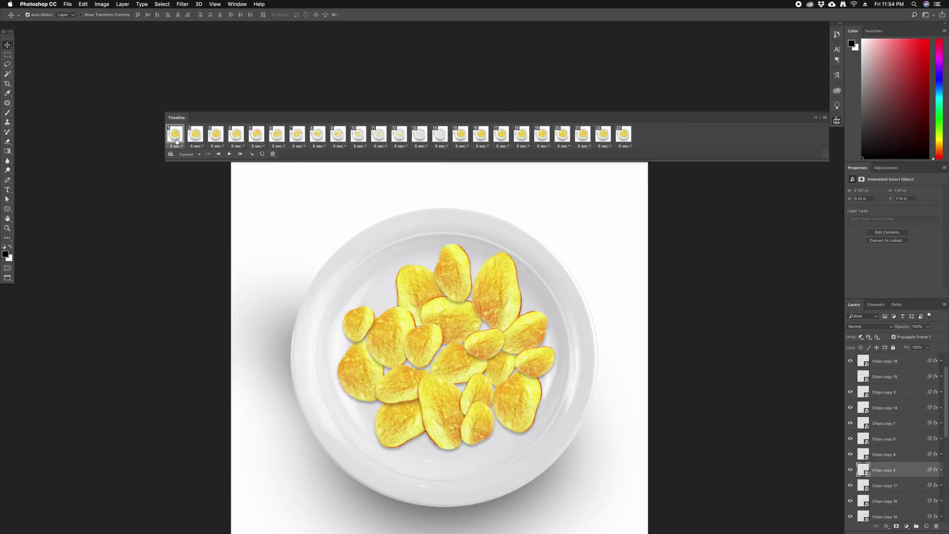
key(ctrl+comma)
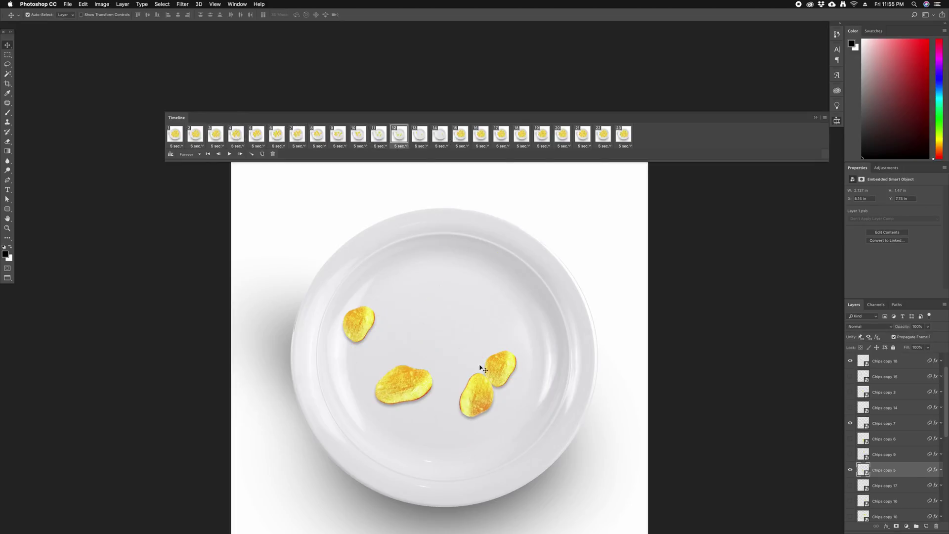
key(ctrl+comma)
key(ctrl+period)
key(ctrl+period)
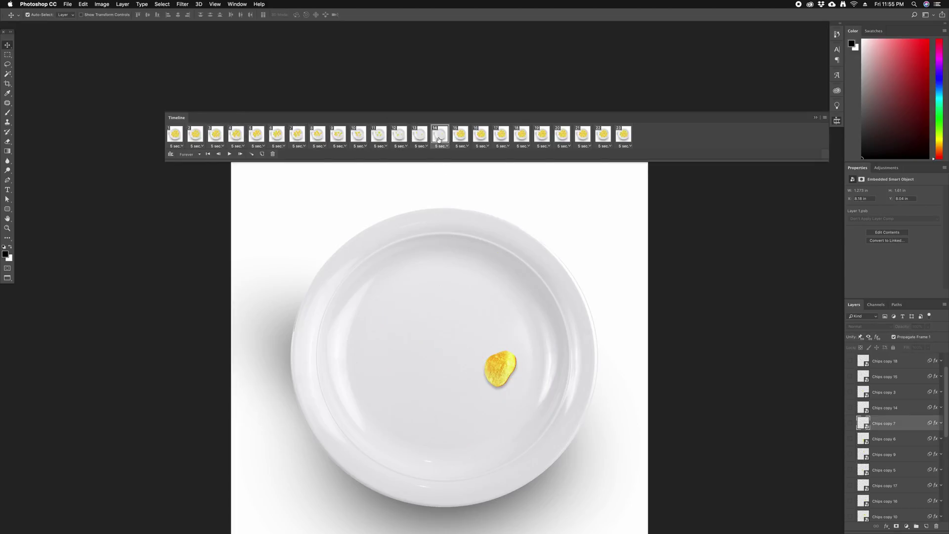
Set every frame's delay to 0.1 seconds and preview the animation.
click(439, 145)
click(445, 94)
click(230, 154)
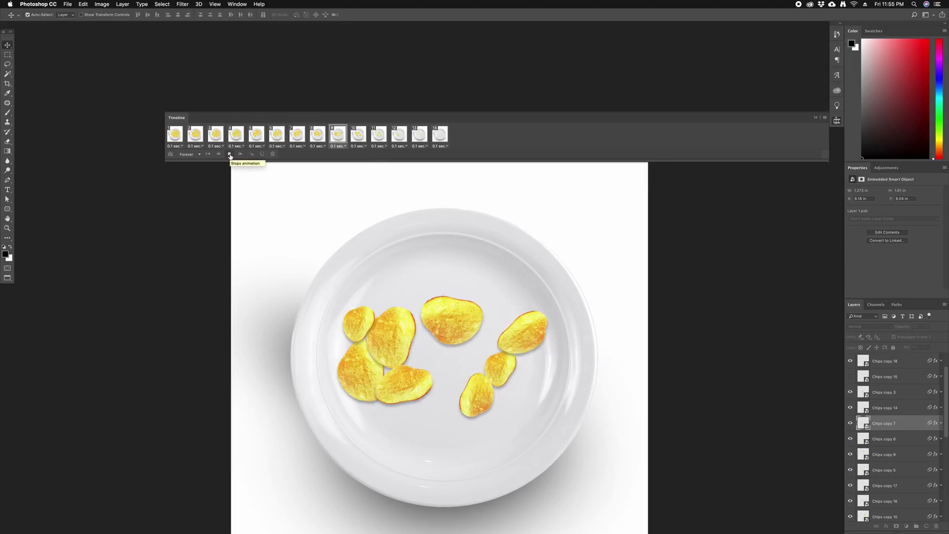
key(space)
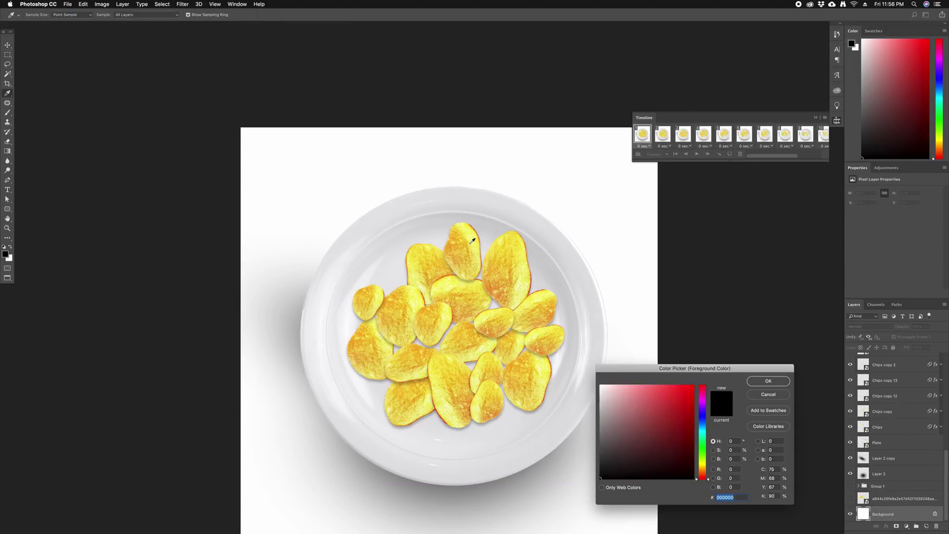
Fill the Background with a saturated light yellow and add a new empty layer.
click(6, 253)
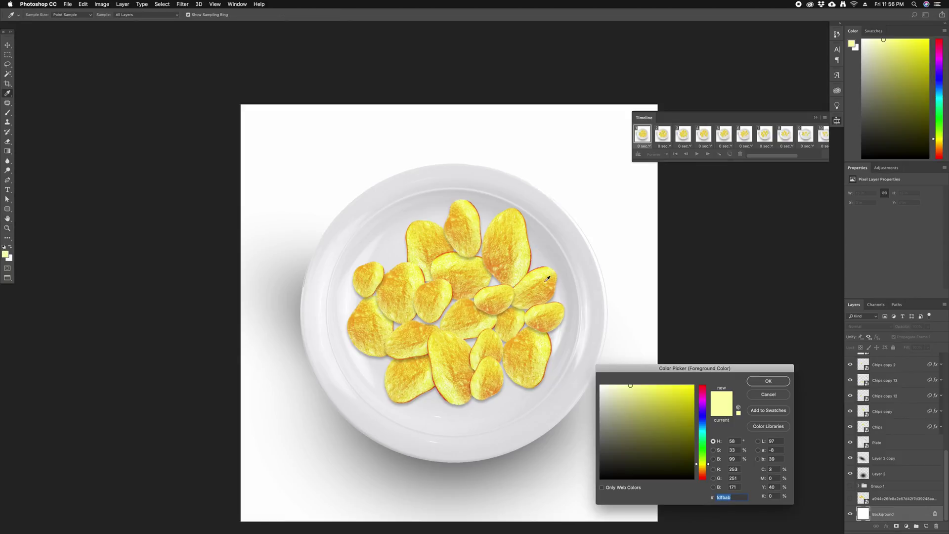
drag(682, 390, 705, 377)
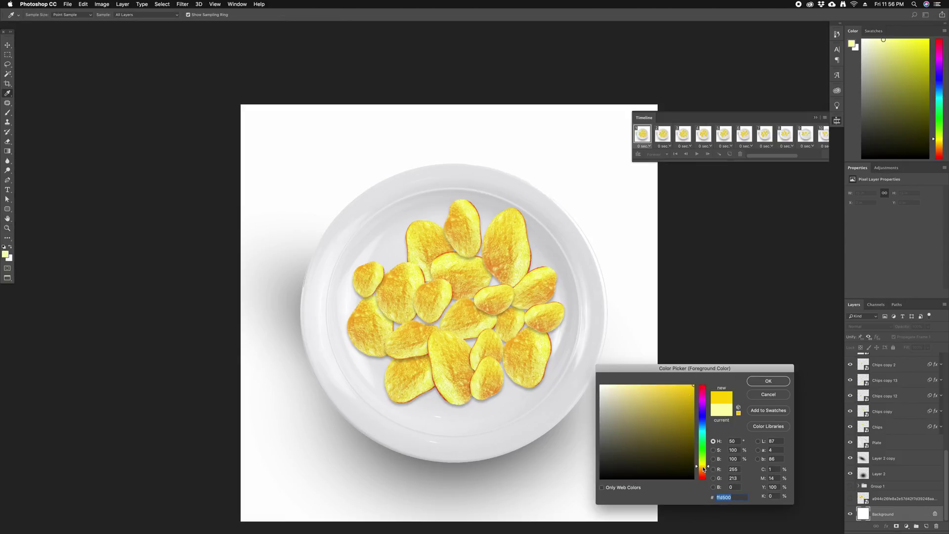
drag(702, 472, 702, 465)
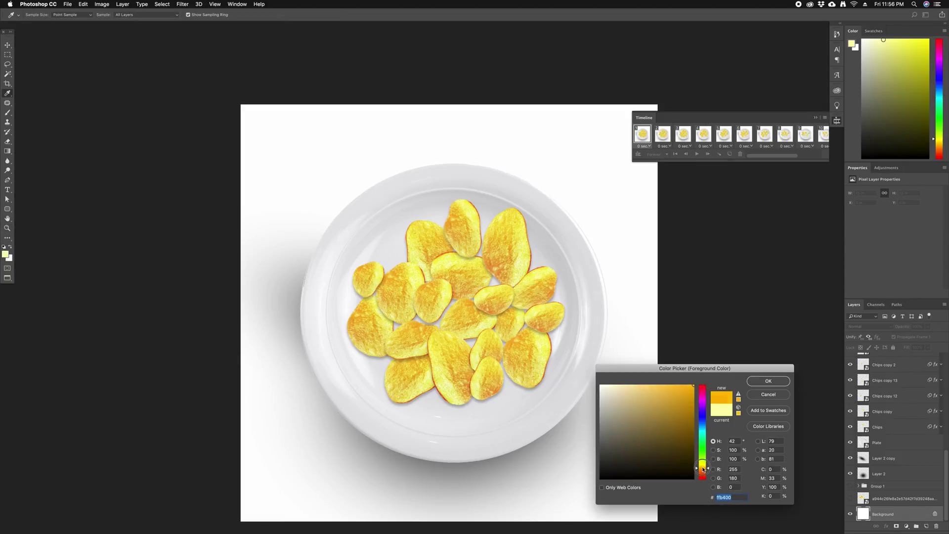
click(761, 381)
key(v)
key(alt+BackSpace)
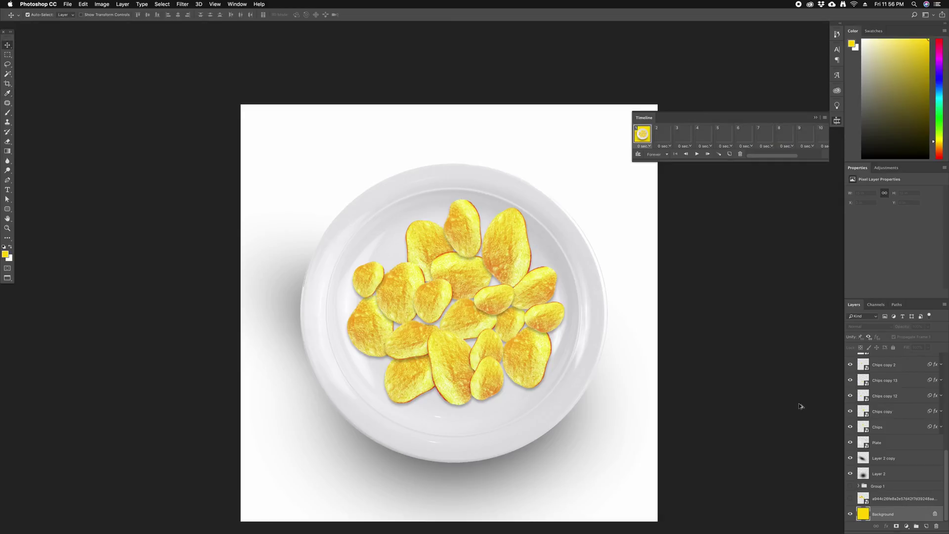
click(926, 527)
key(b)
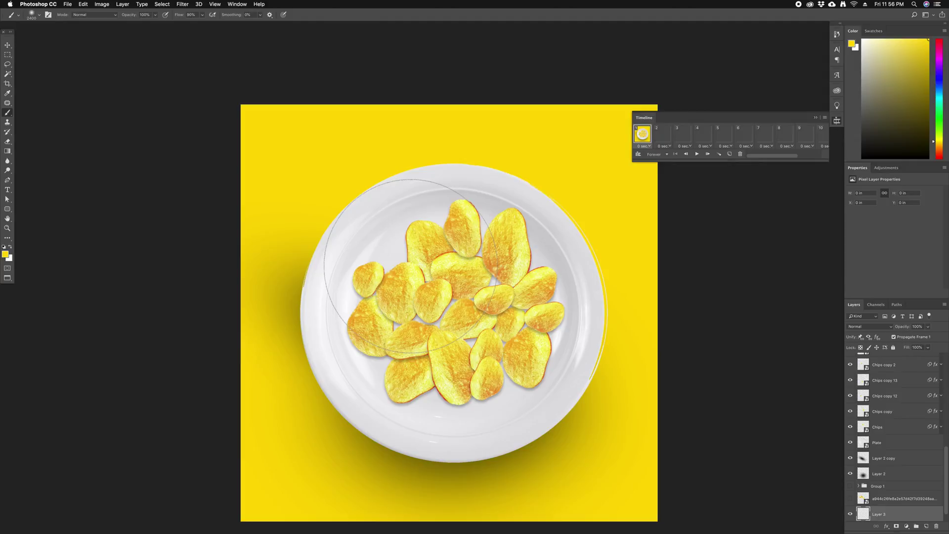
Paint a soft lemon-yellow glow behind the plate using an enlarged brush.
click(5, 254)
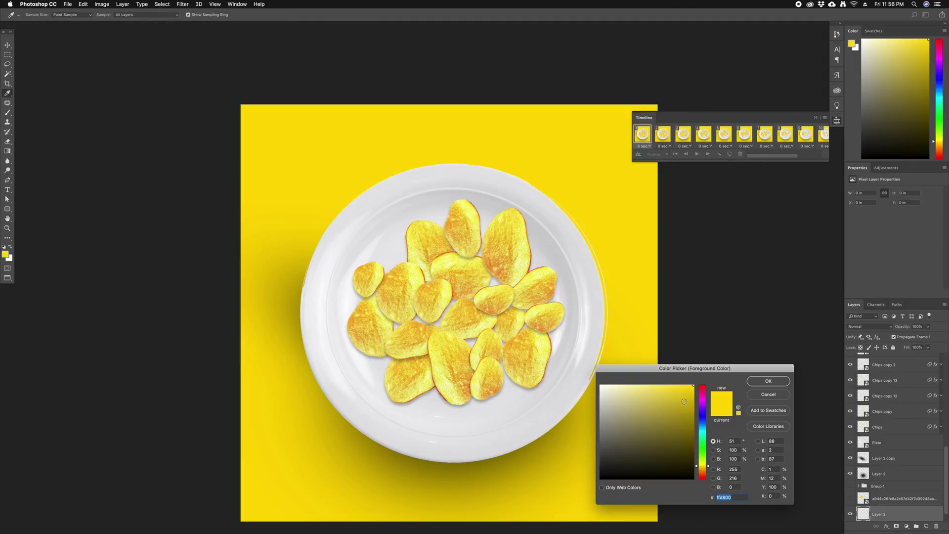
click(701, 463)
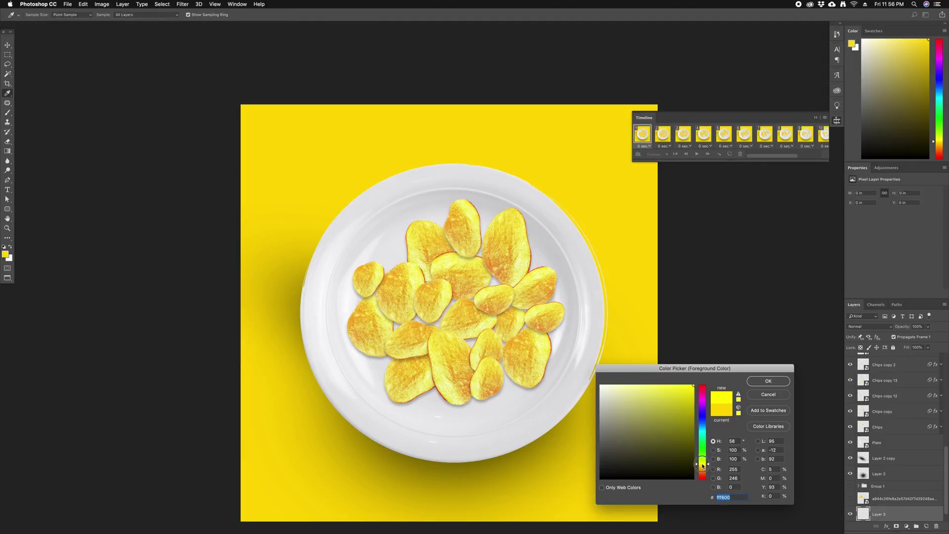
click(764, 382)
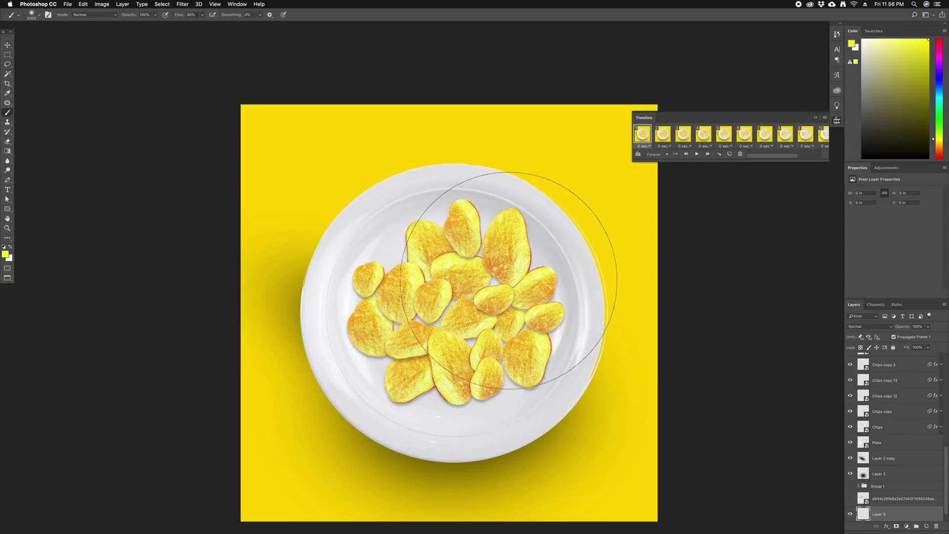
key(bracketright)
key(bracketright)
key(bracketright)
key(bracketright)
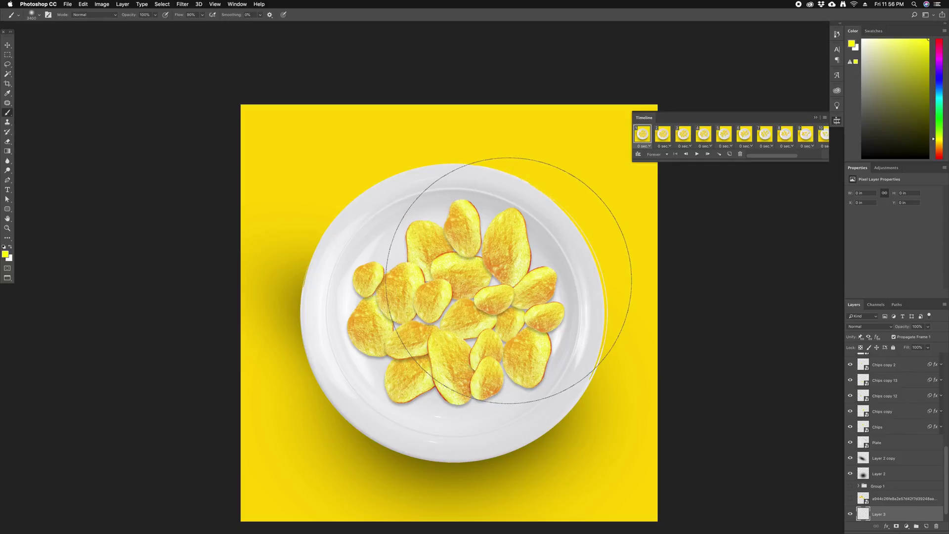
key(bracketright)
key(bracketright)
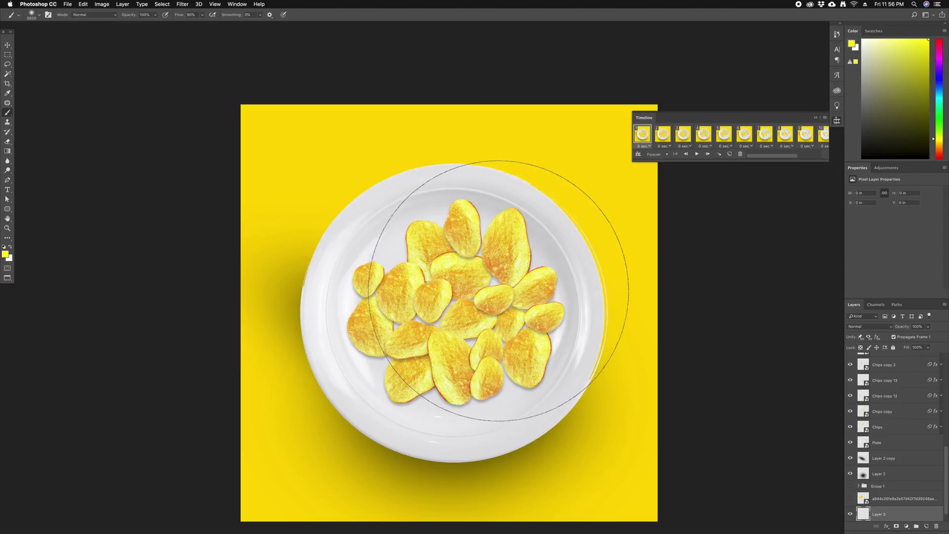
drag(487, 287, 514, 279)
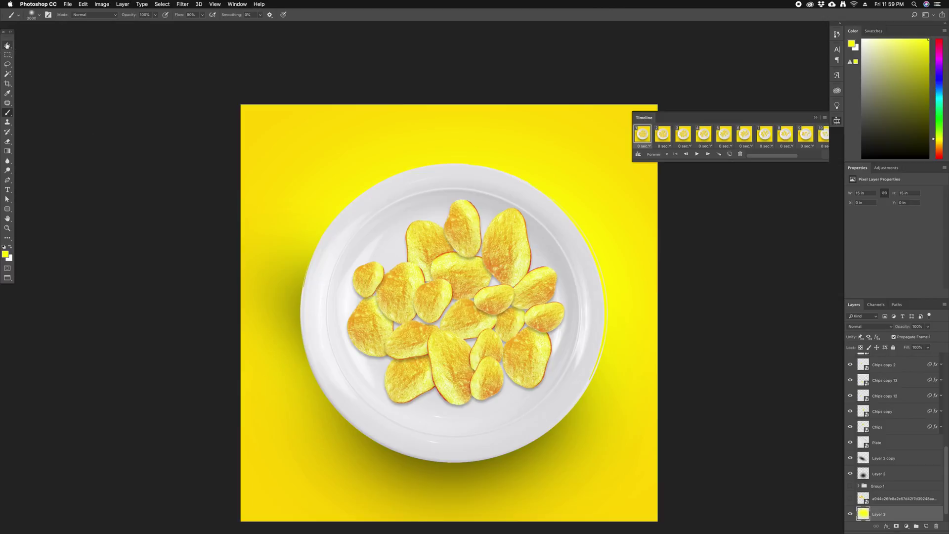
click(8, 45)
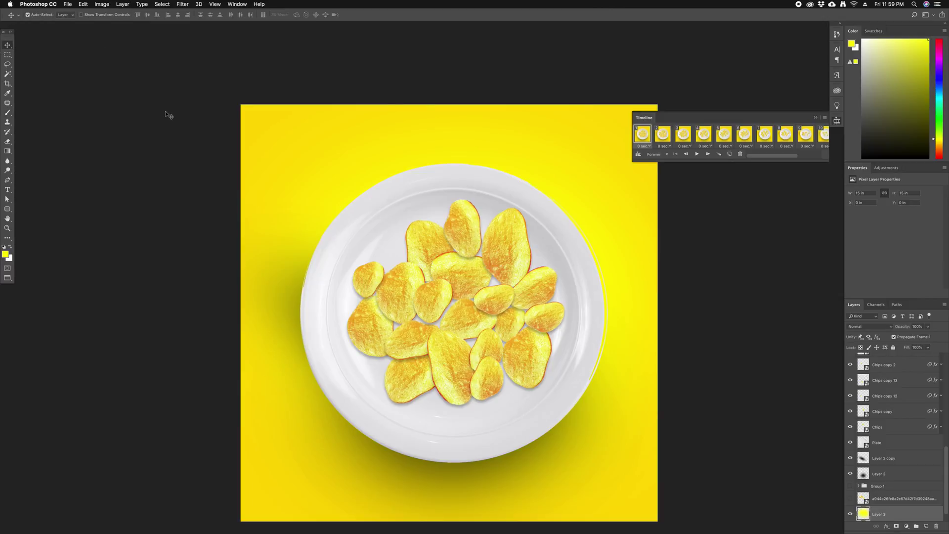
key(ctrl)
key(f)
key(f)
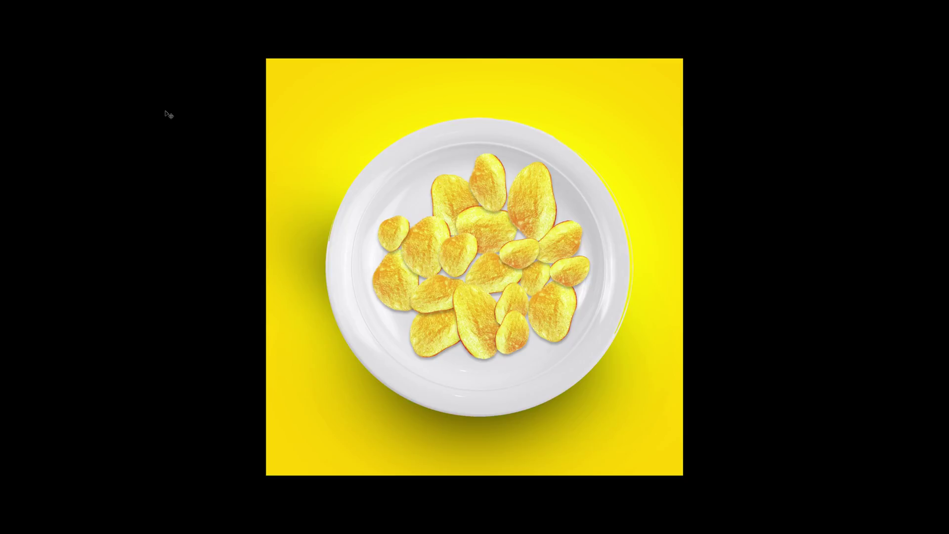
key(f)
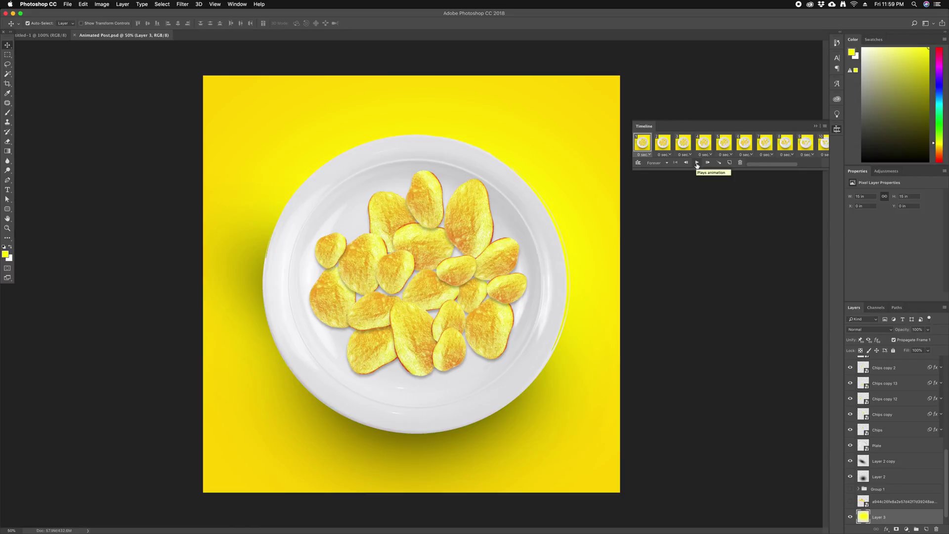
On a new layer, paint soft white glows to the right of the plate.
click(928, 529)
key(b)
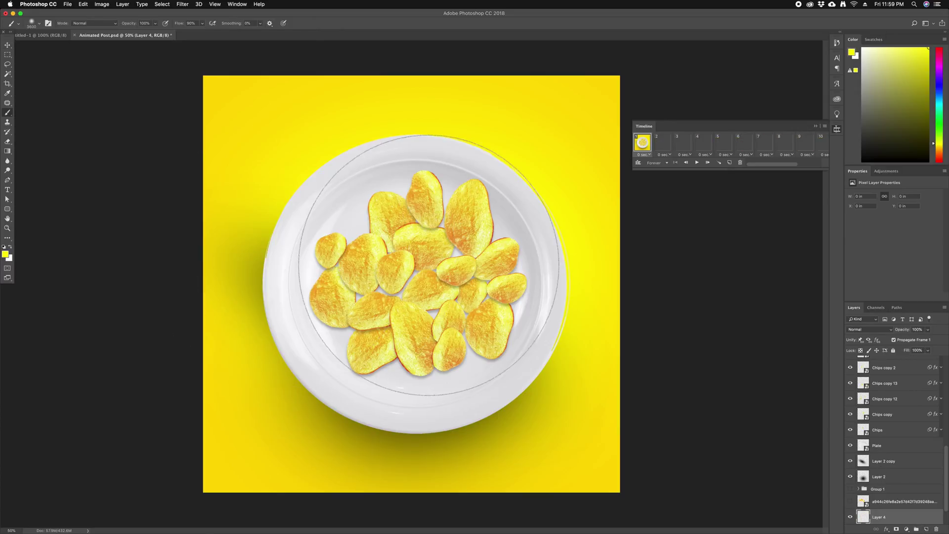
key(bracketleft)
key(bracketleft)
key(x)
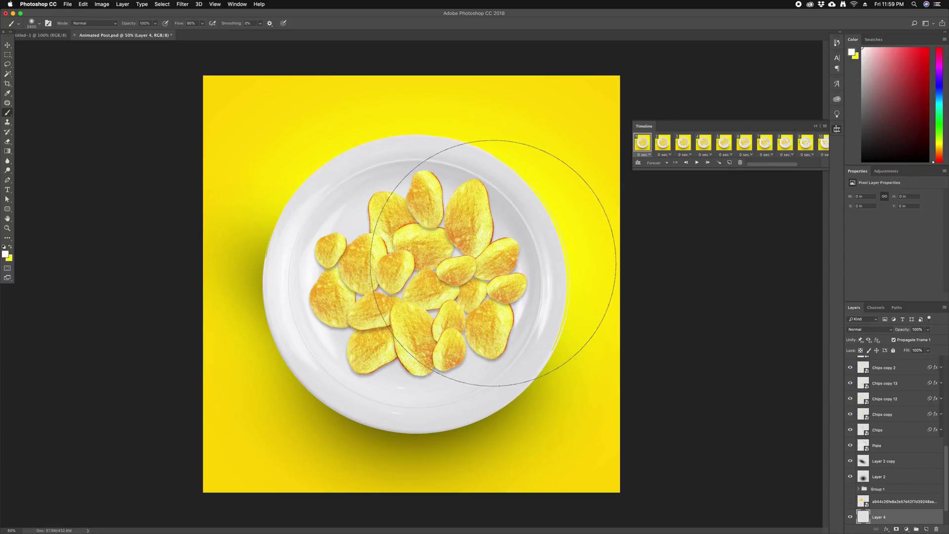
drag(493, 263, 523, 262)
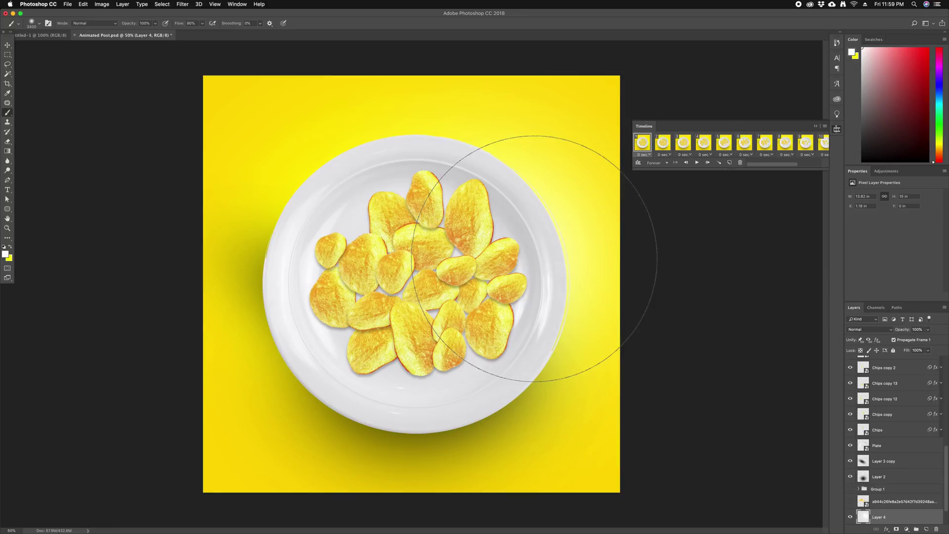
click(534, 258)
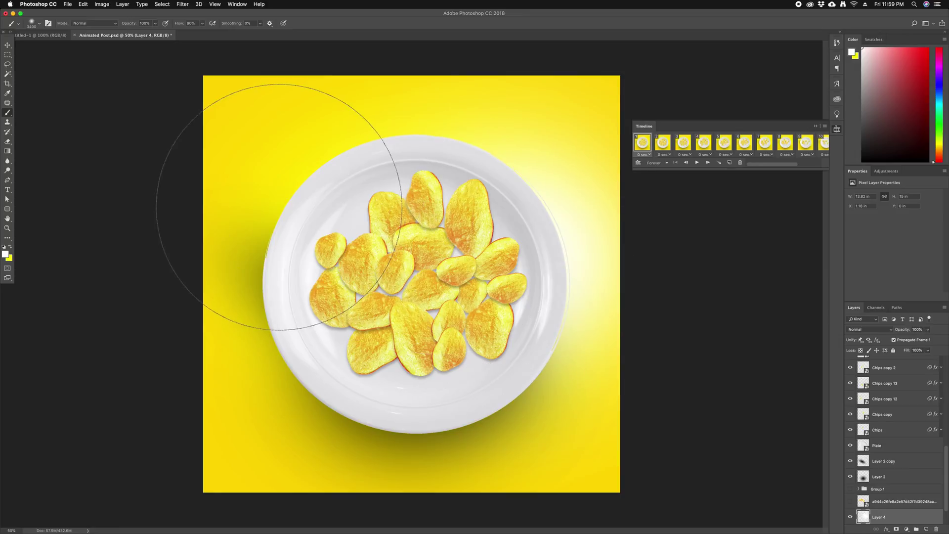
click(502, 206)
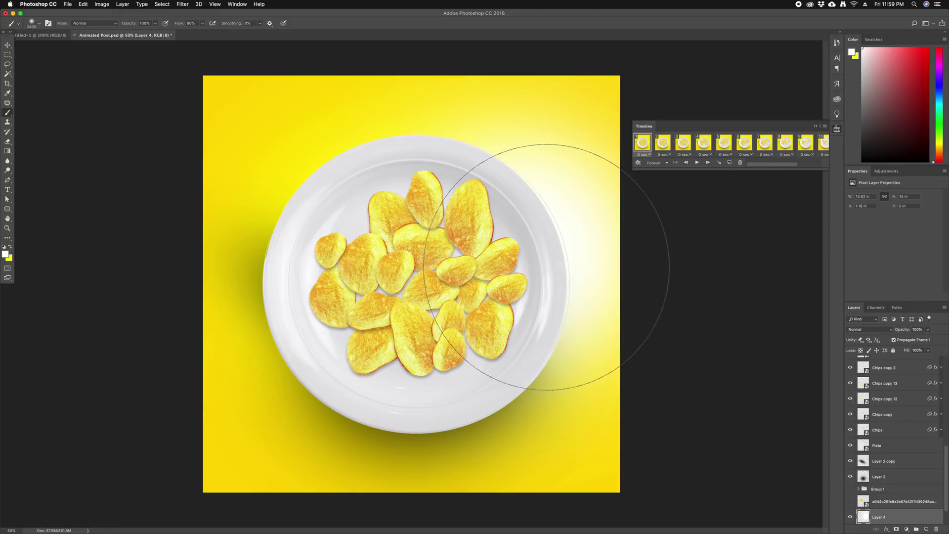
drag(542, 246, 546, 265)
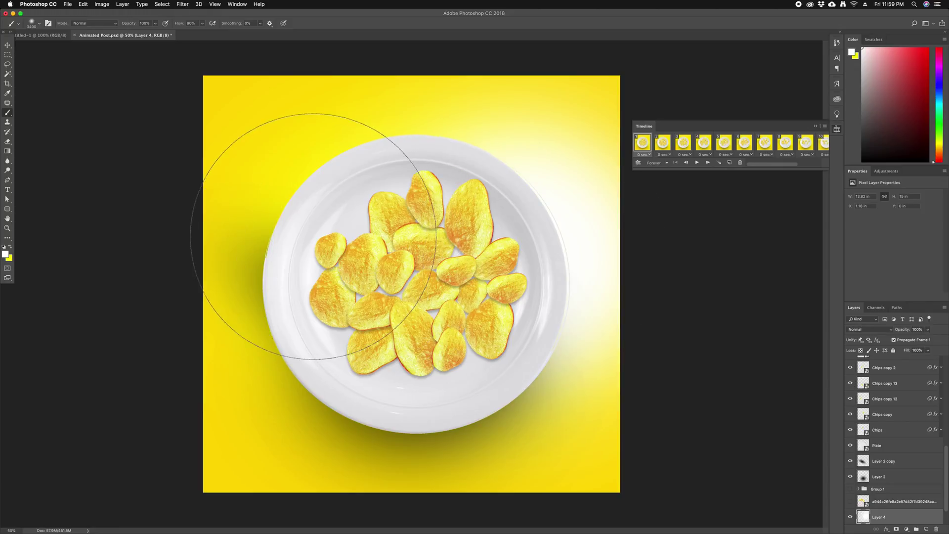
Add soft white glows on the upper-left and left edge of the plate.
click(296, 220)
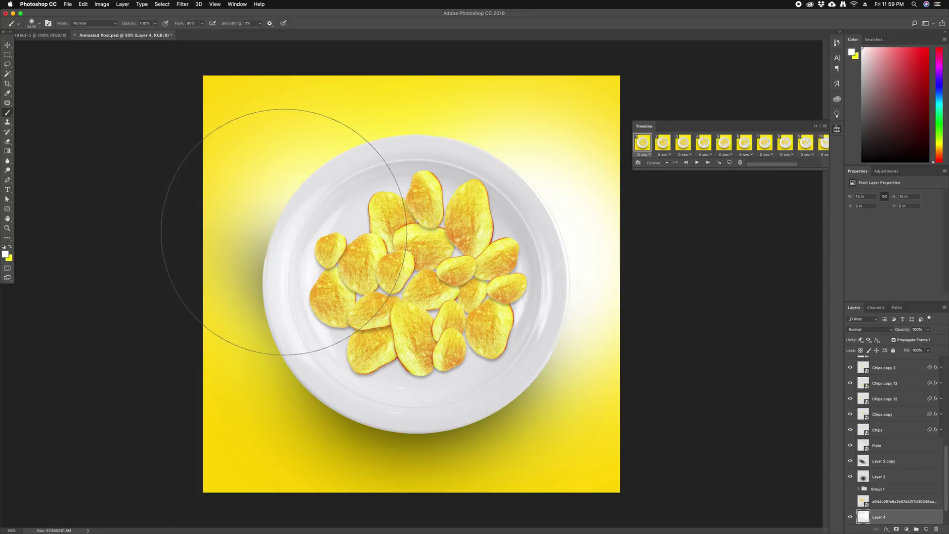
drag(284, 232, 265, 213)
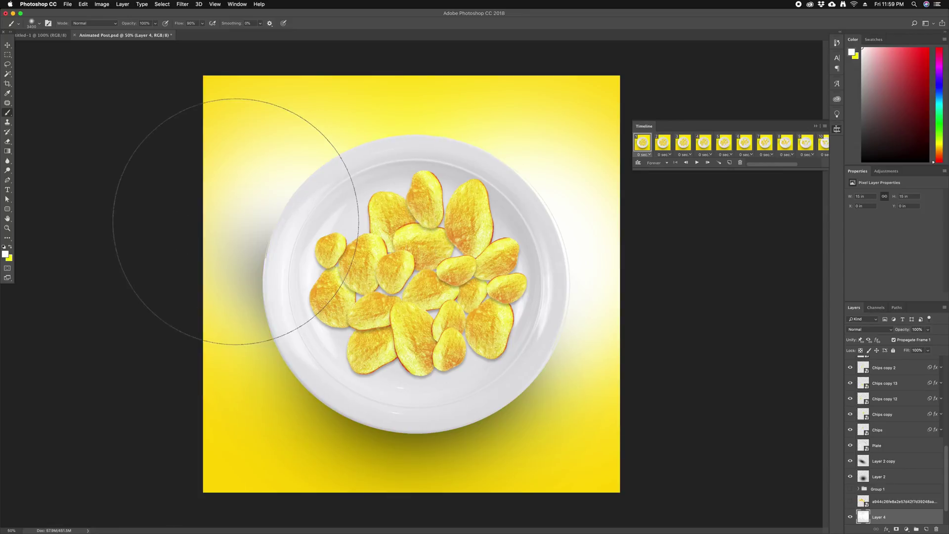
click(236, 221)
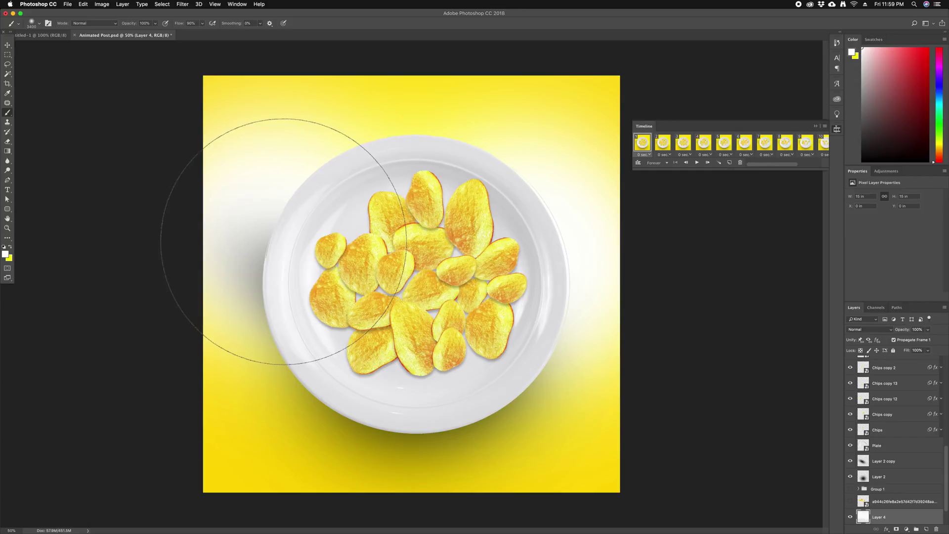
key(v)
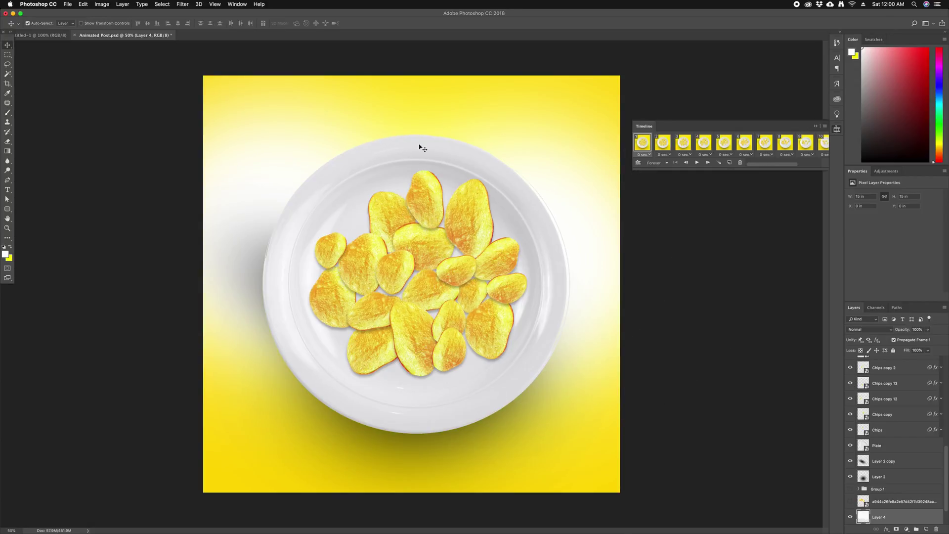
Draw an ellipse matching the plate's inner rim and bring Ellipse 1 to the top.
key(t)
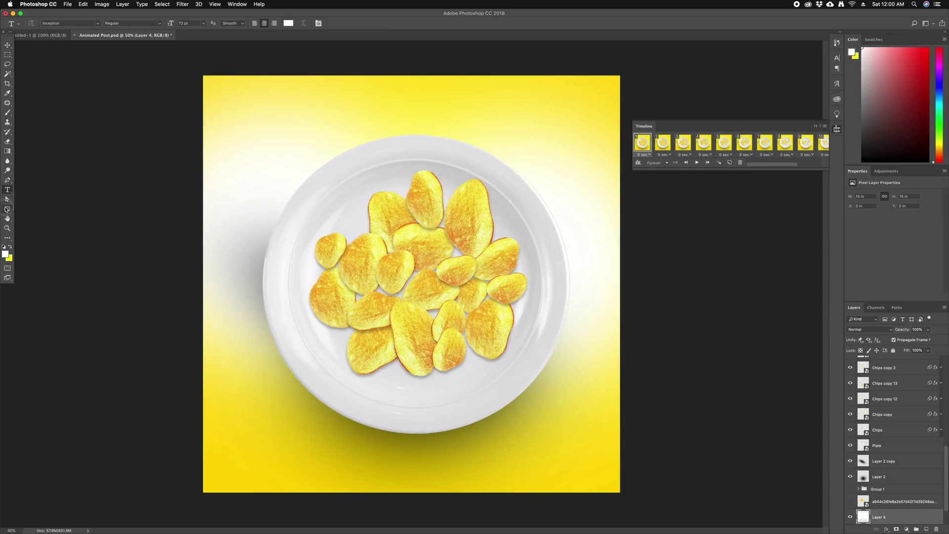
right_click(7, 209)
click(40, 221)
mouse_move(281, 139)
mouse_down()
mouse_move(387, 245)
mouse_move(637, 420)
mouse_up()
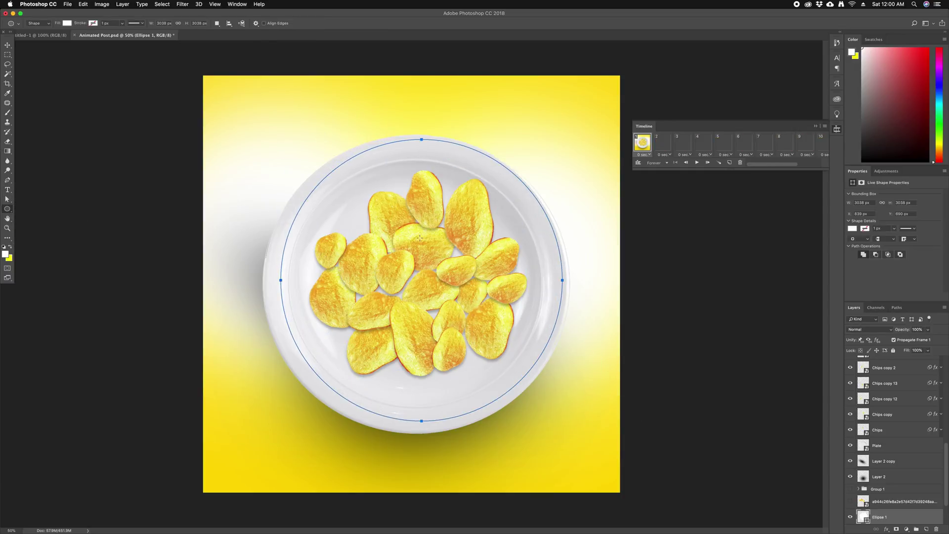
key(v)
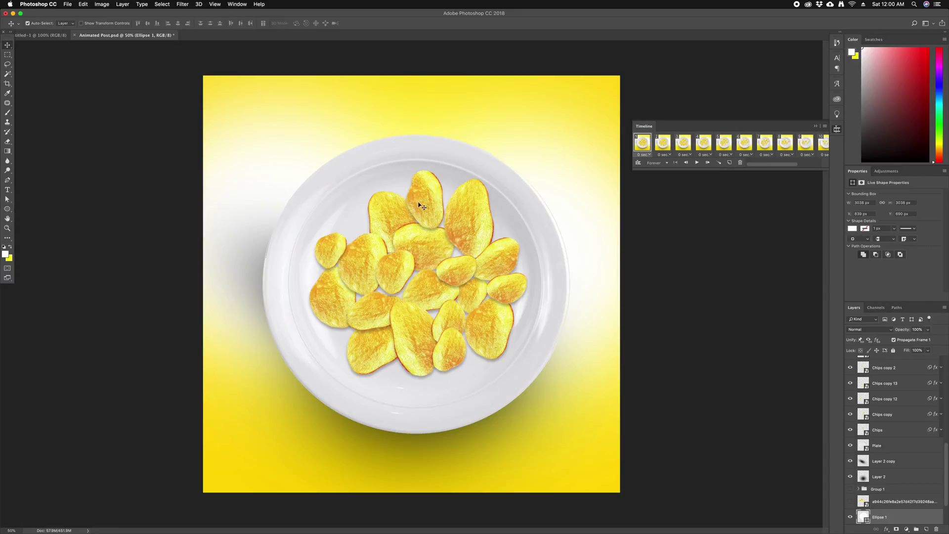
key(ctrl+shift+bracketright)
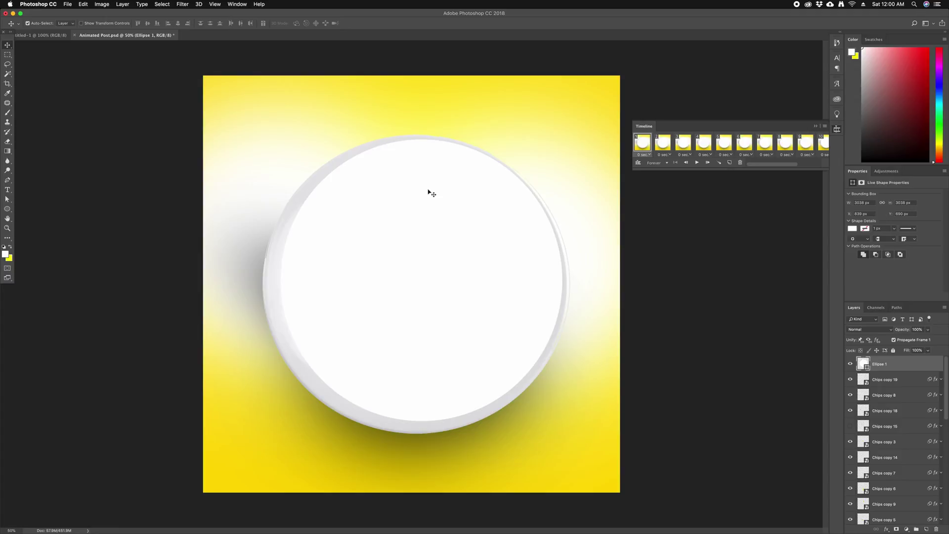
Type 'TASTE WILL NEVER END' along the circle path and hide Ellipse 1.
key(t)
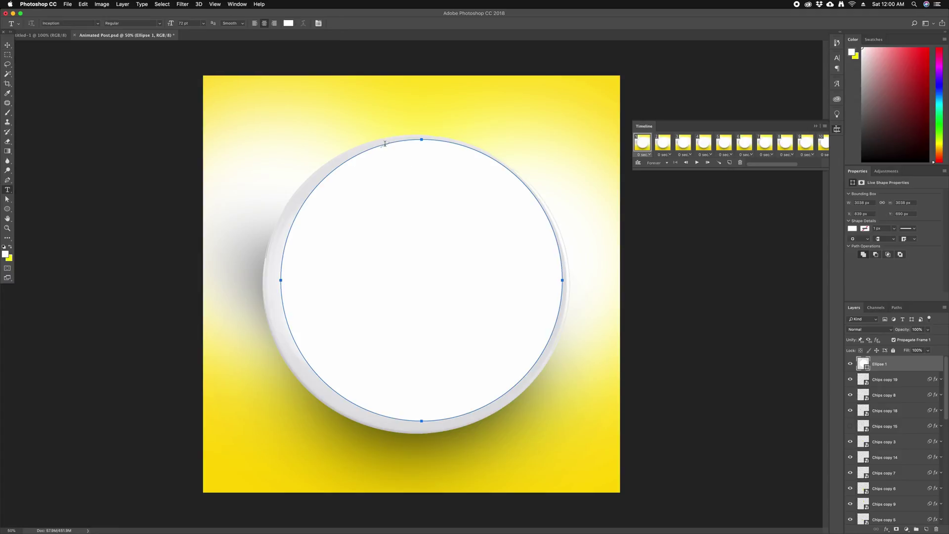
click(425, 156)
text(TA)
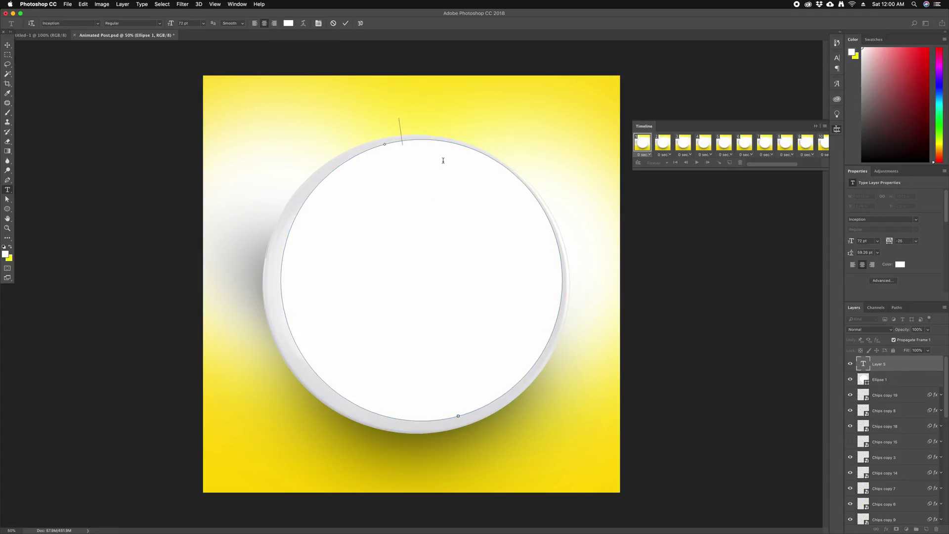
text(S)
text(TE WI)
text(LL N)
text(EVER)
text( E)
click(8, 45)
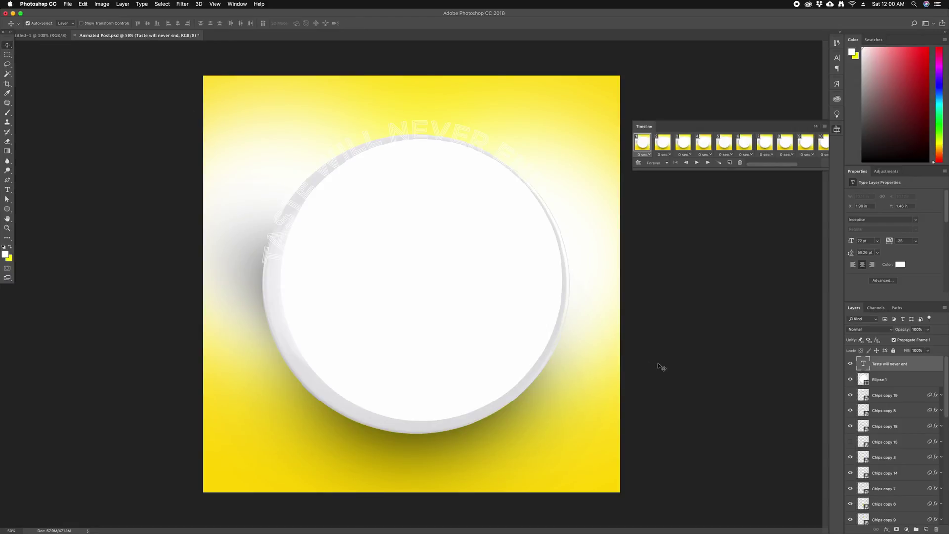
click(850, 379)
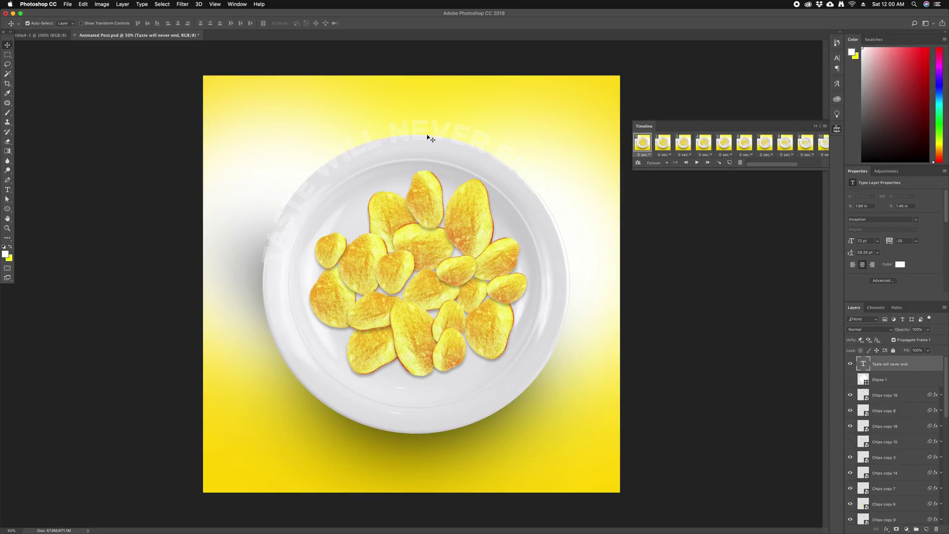
Move the curved text up, widen its path's side anchors and lower its top anchor.
drag(387, 117, 395, 112)
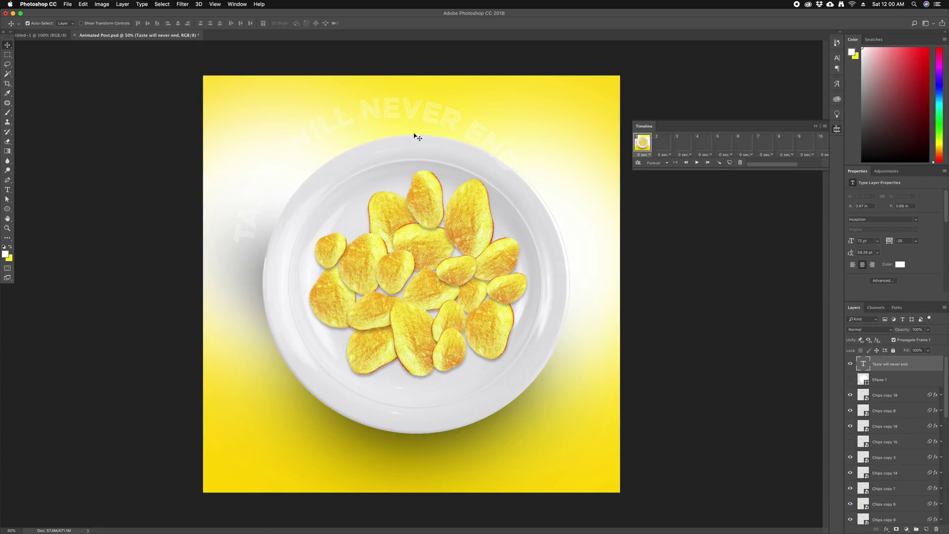
key(a)
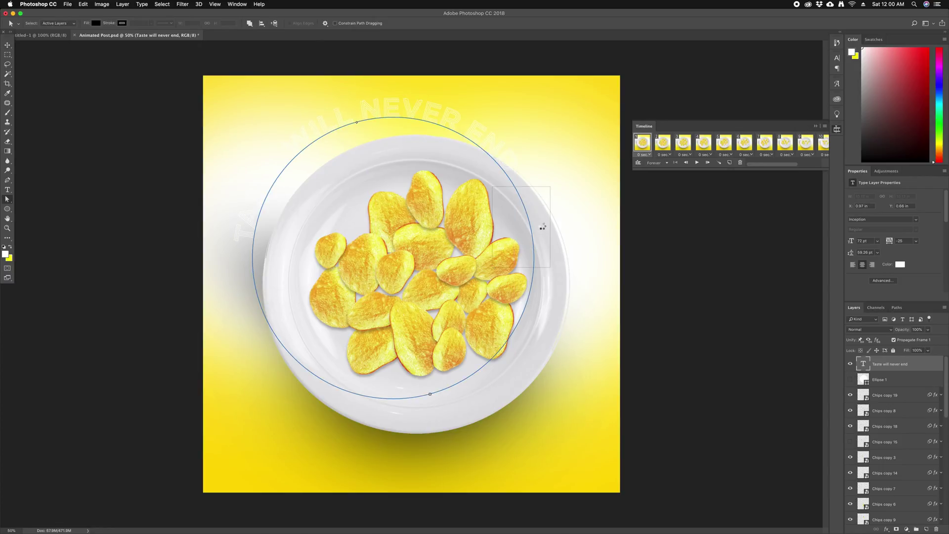
click(534, 257)
drag(534, 258, 576, 251)
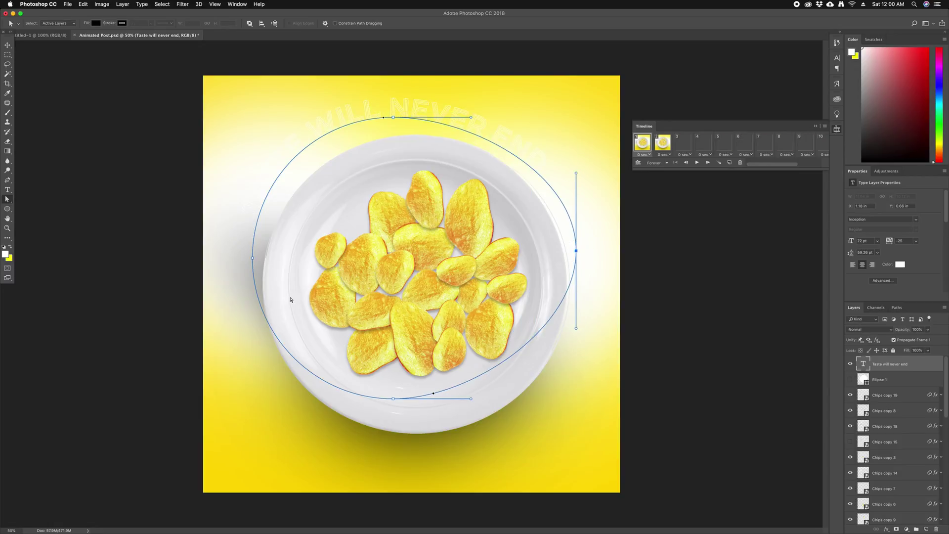
click(252, 258)
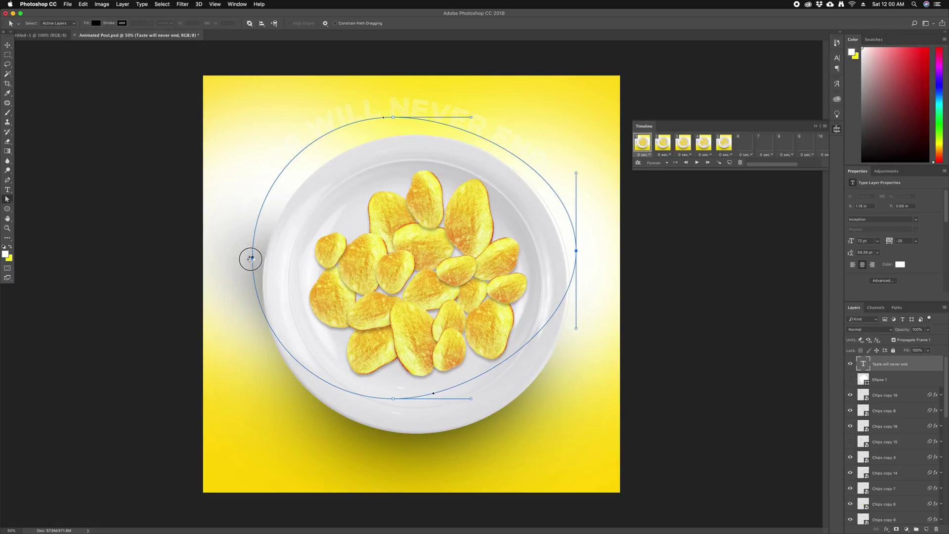
drag(238, 278, 241, 280)
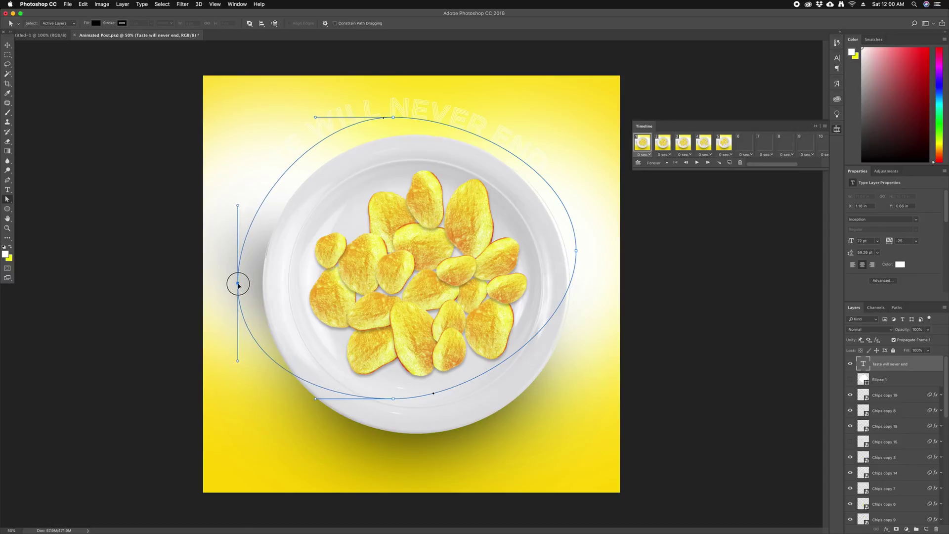
click(393, 117)
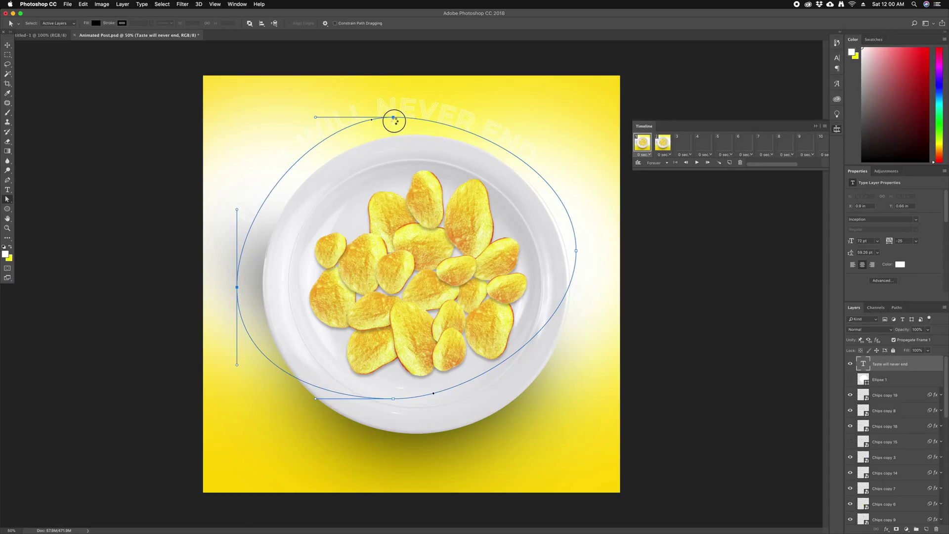
drag(395, 124, 396, 127)
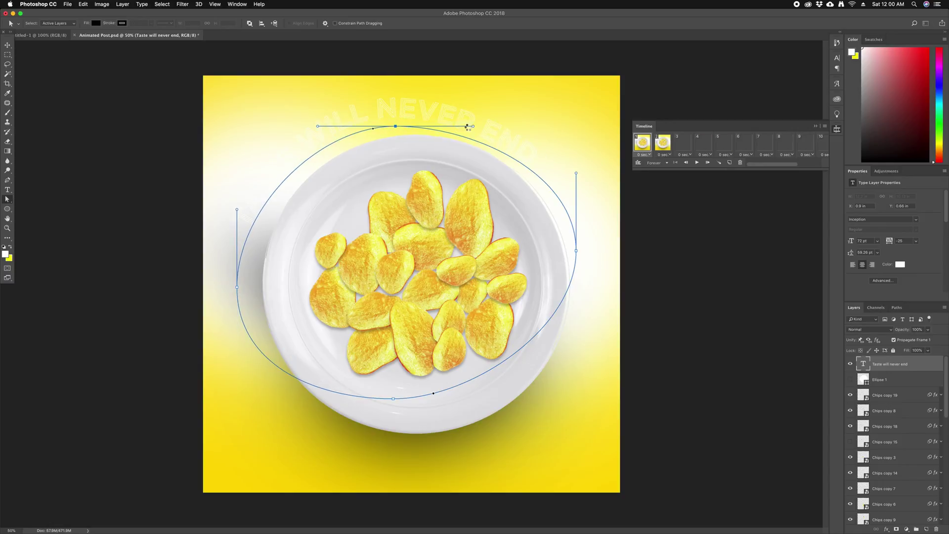
drag(473, 126, 477, 120)
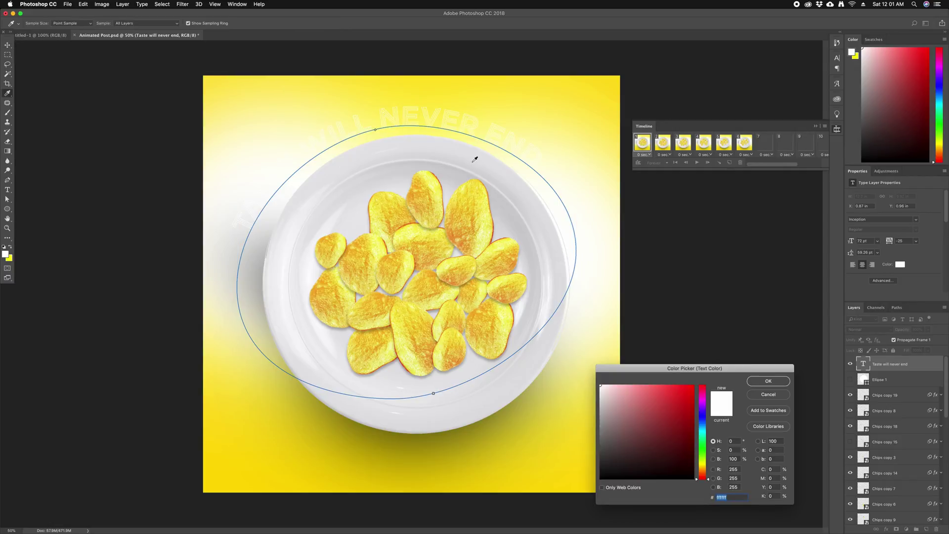
Colour the curved text #160202 and set it in the Aloja Extended font.
click(687, 468)
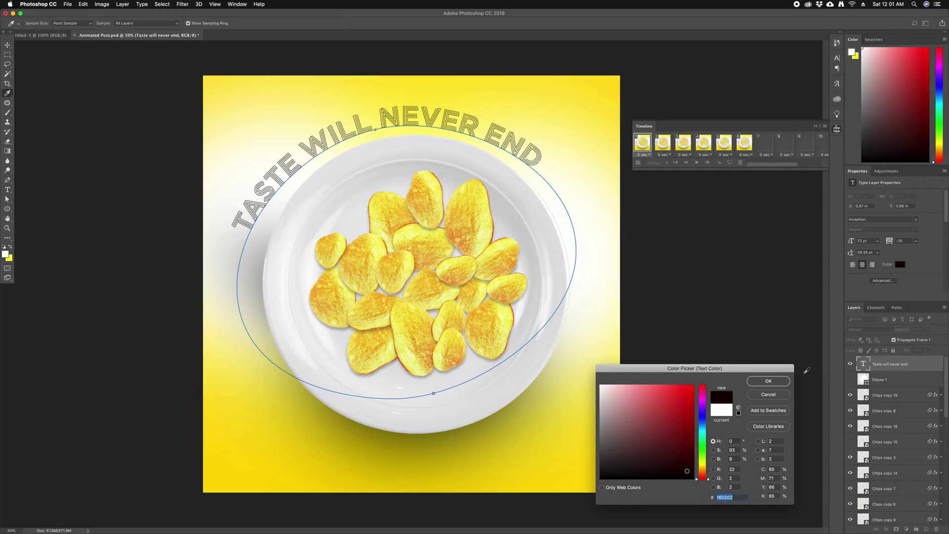
click(783, 384)
click(837, 58)
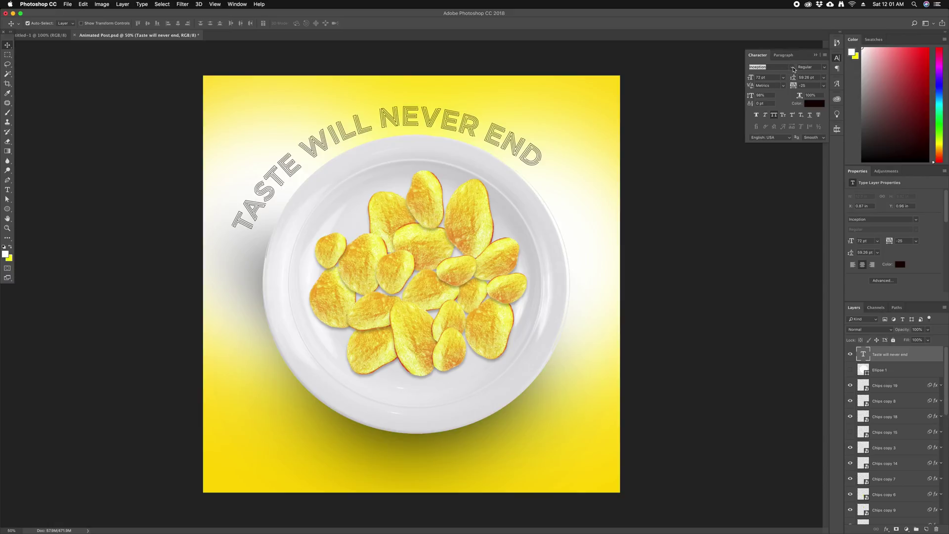
click(792, 68)
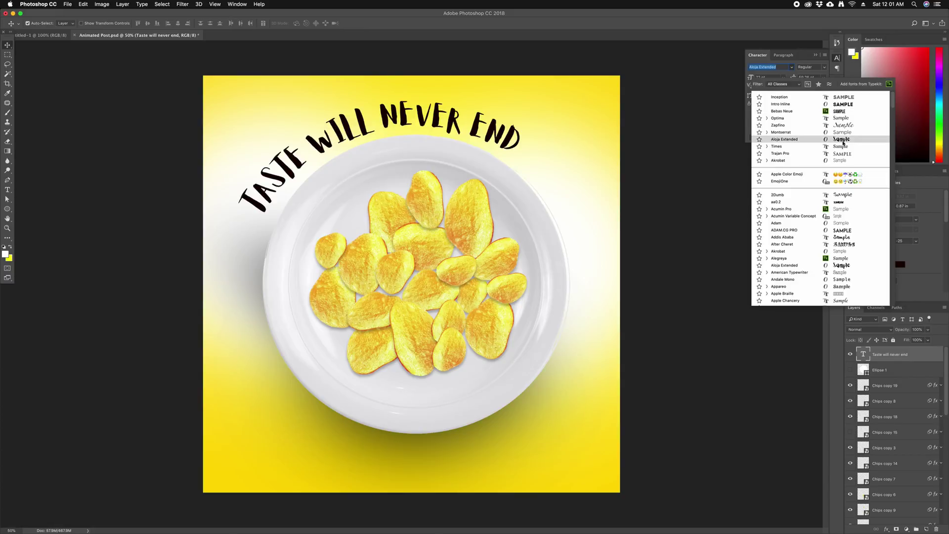
click(843, 142)
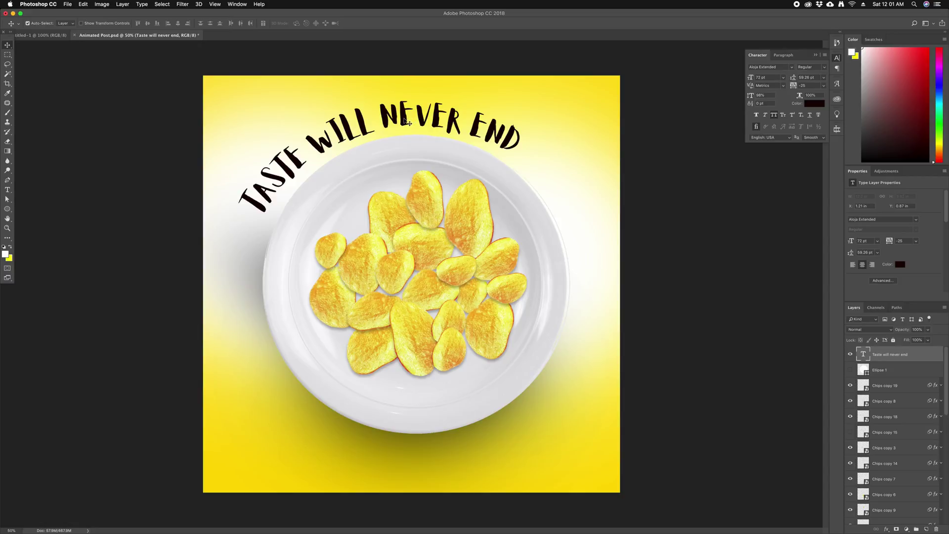
scroll(415, 119, down, 2)
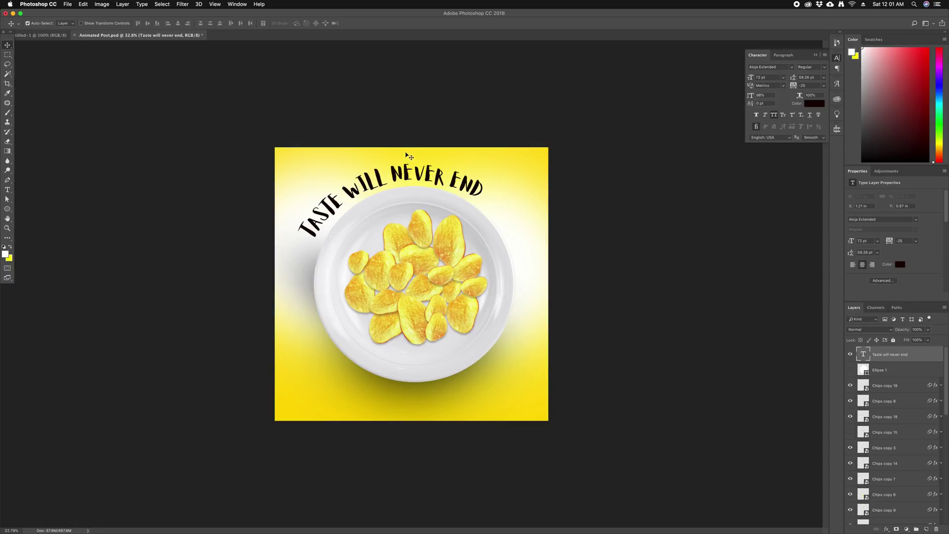
Duplicate the curved text layer, change its text to ENJOY, and drag it lower right.
scroll(409, 156, up, 2)
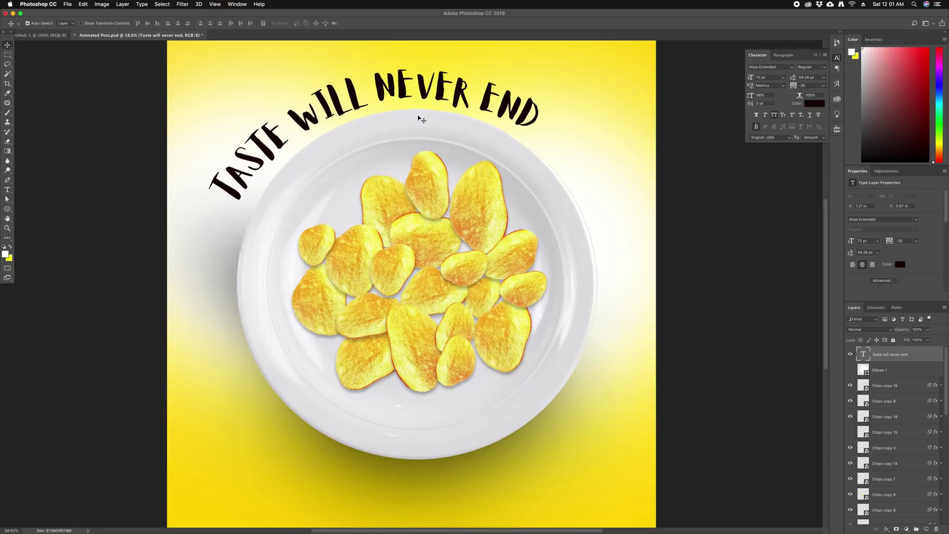
key(ctrl+j)
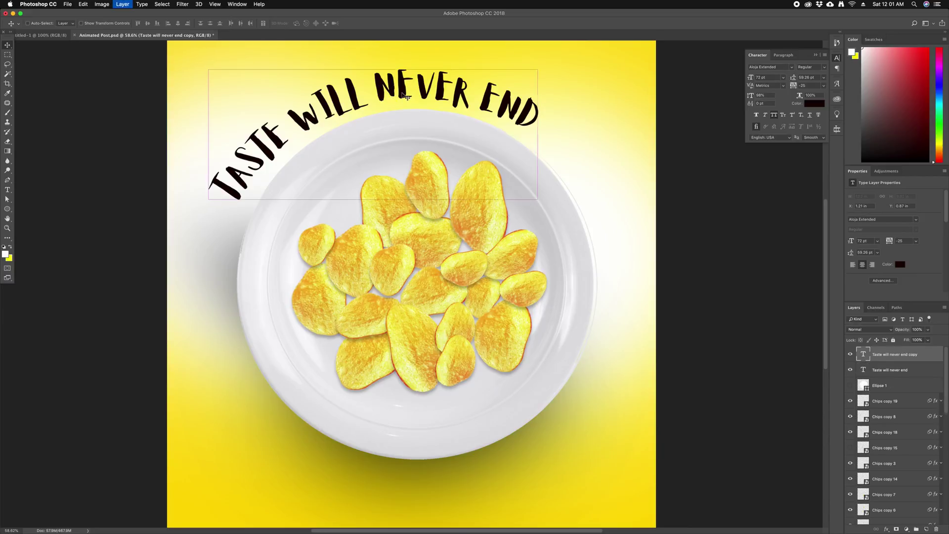
key(t)
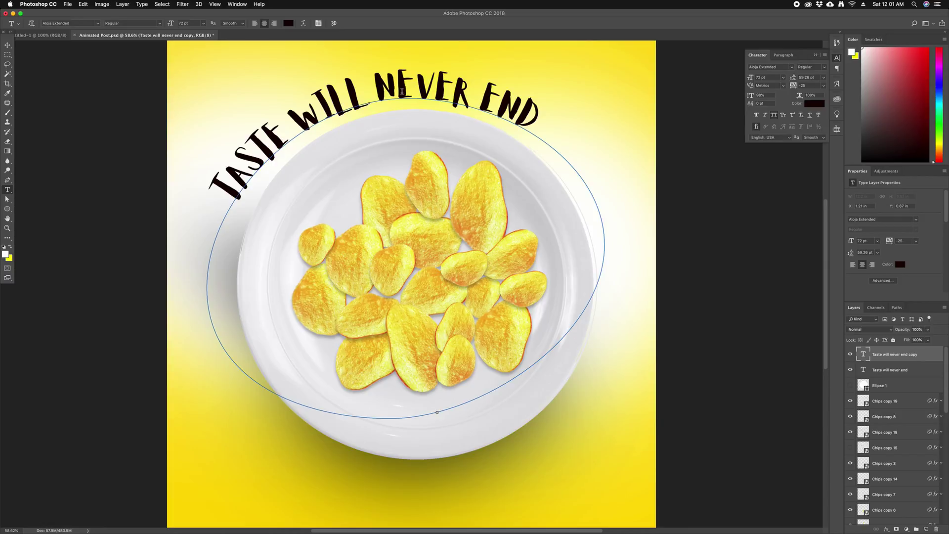
triple_click(402, 91)
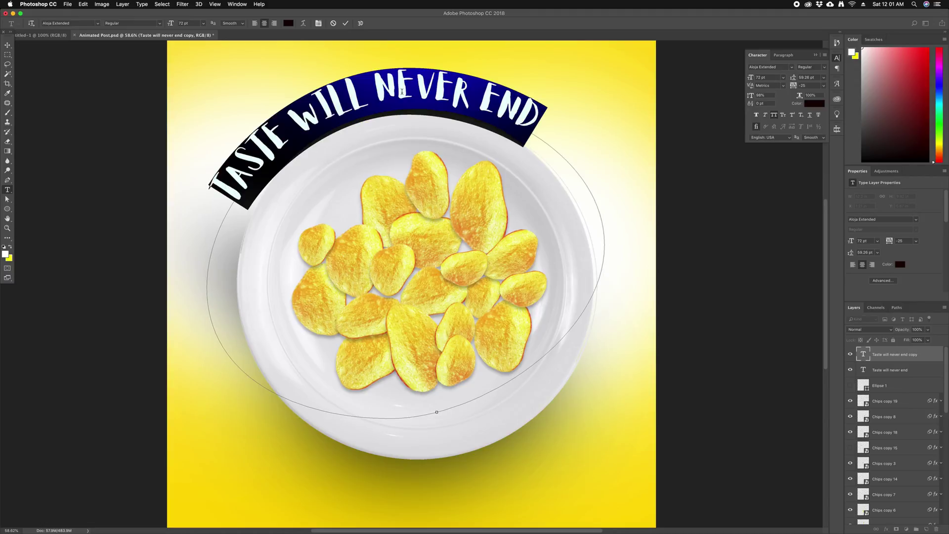
click(401, 91)
text(ENJOY)
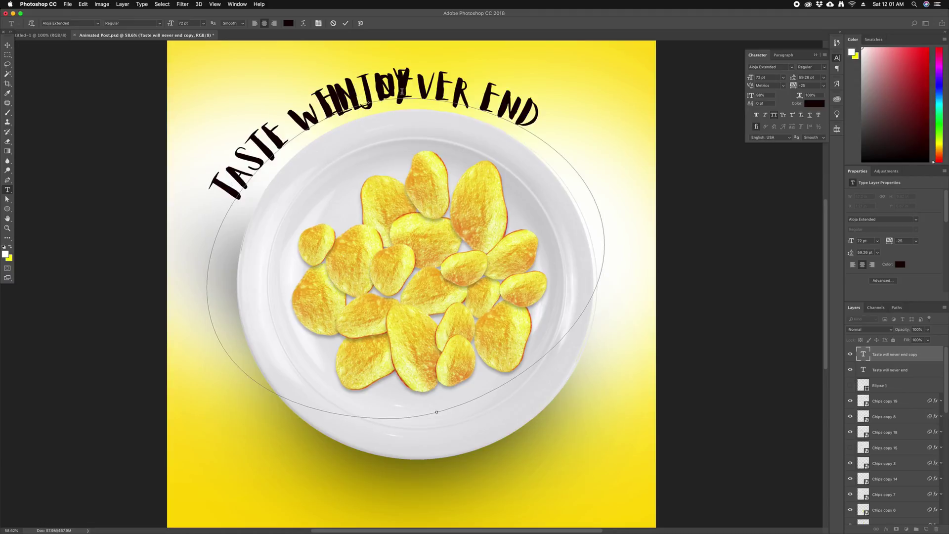
click(8, 45)
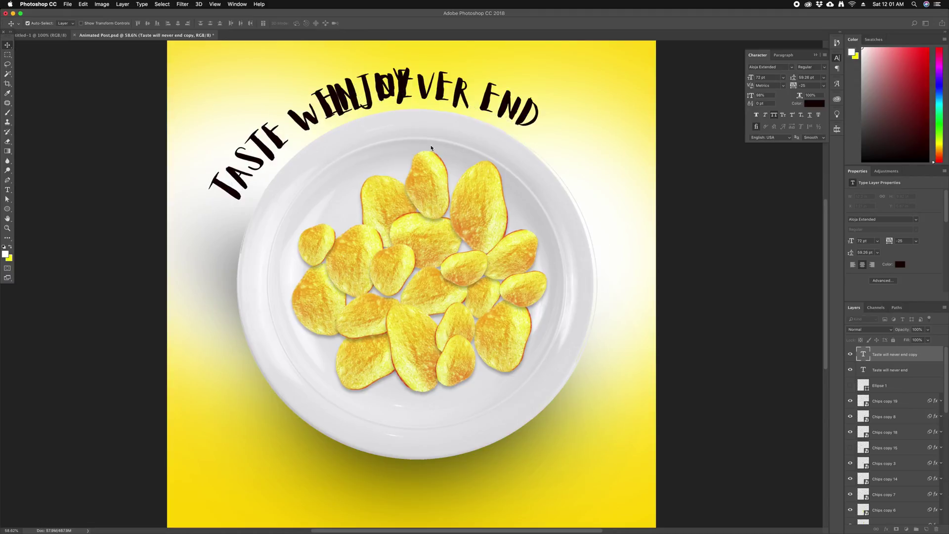
mouse_move(373, 110)
mouse_down()
mouse_move(516, 403)
mouse_move(398, 221)
mouse_move(403, 256)
mouse_up()
Rotate and flip ENJOY so it reads upright below the plate.
key(a)
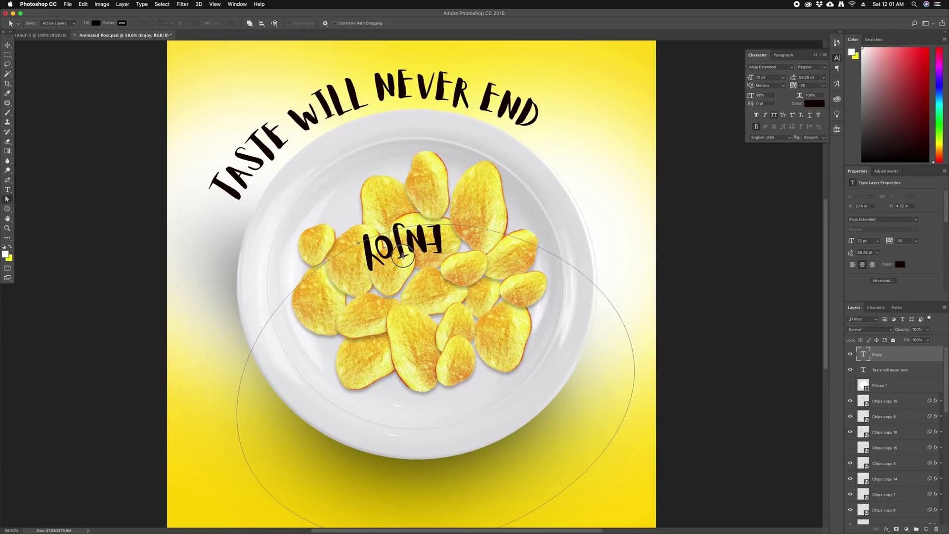
key(v)
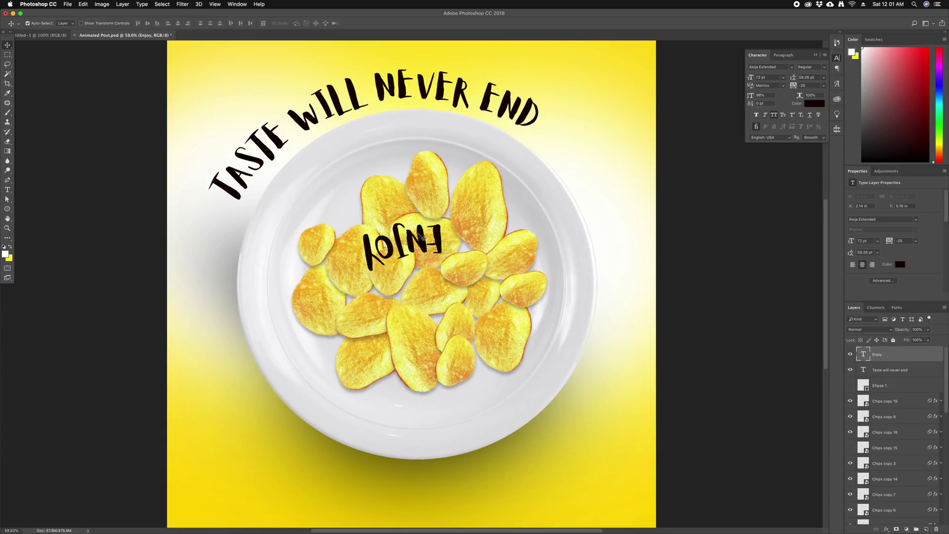
key(ctrl+t)
mouse_move(370, 159)
mouse_down()
mouse_move(669, 174)
mouse_move(442, 269)
mouse_up()
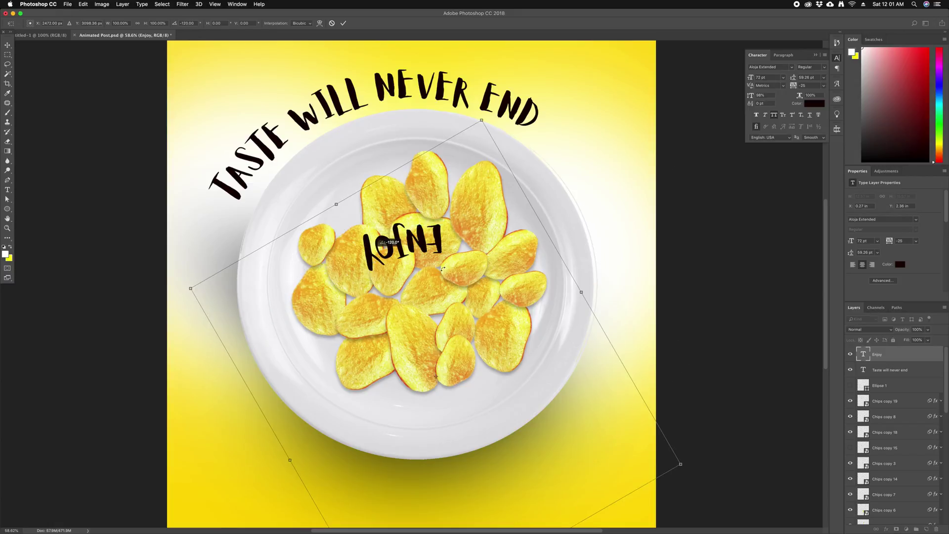
drag(614, 279, 593, 289)
drag(769, 351, 618, 181)
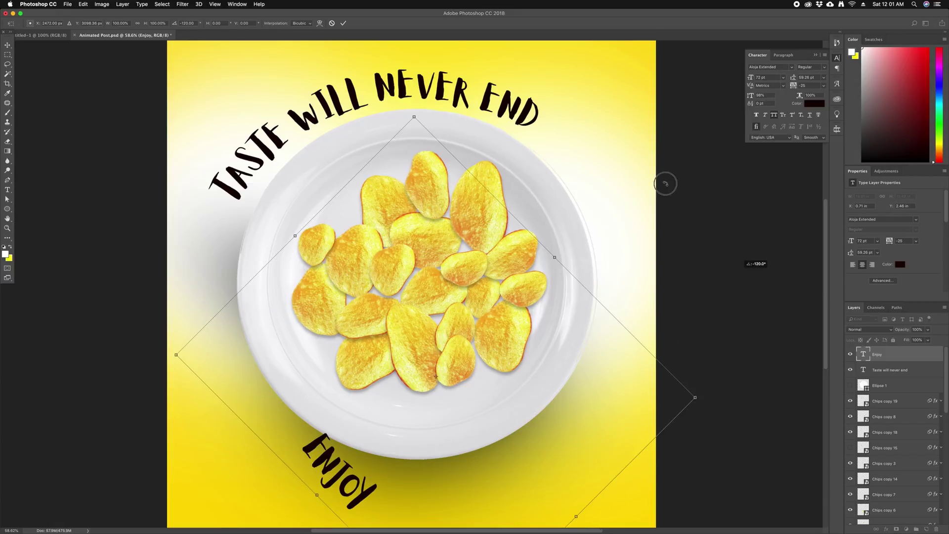
drag(693, 248, 691, 246)
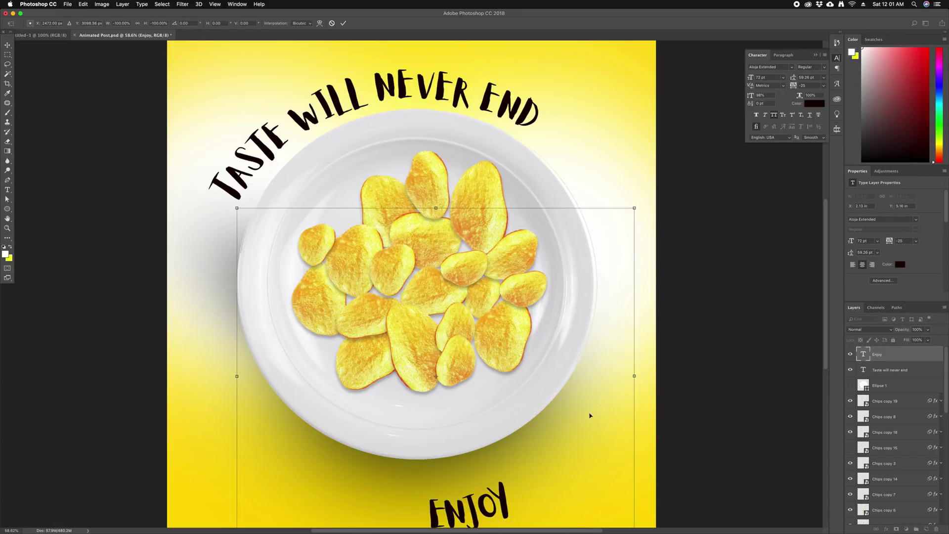
drag(591, 415, 589, 410)
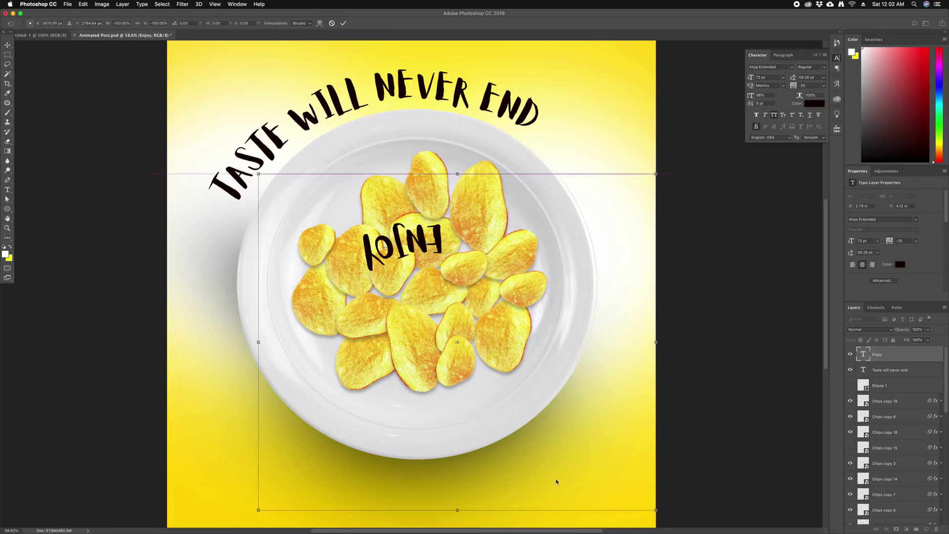
key(Return)
Free-transform Layer 4 and apply it.
click(533, 484)
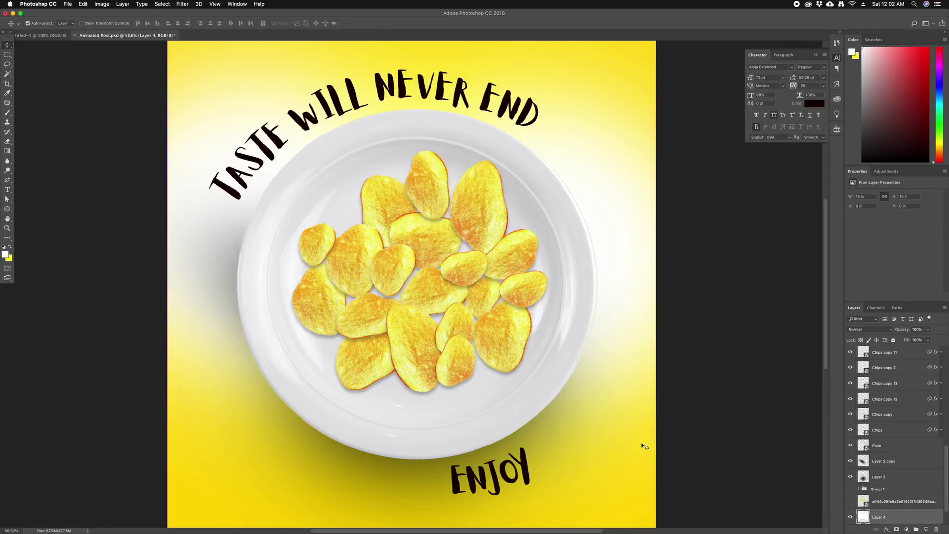
key(ctrl+t)
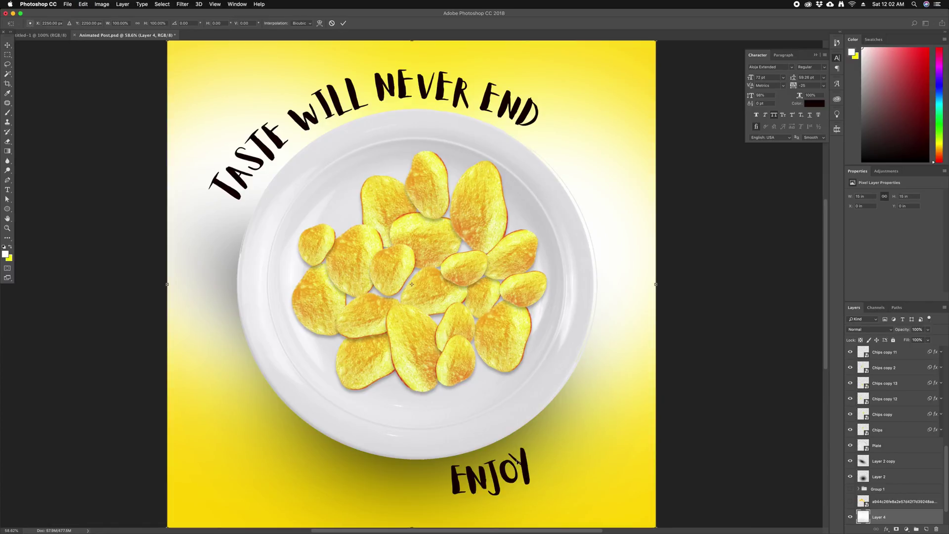
key(Return)
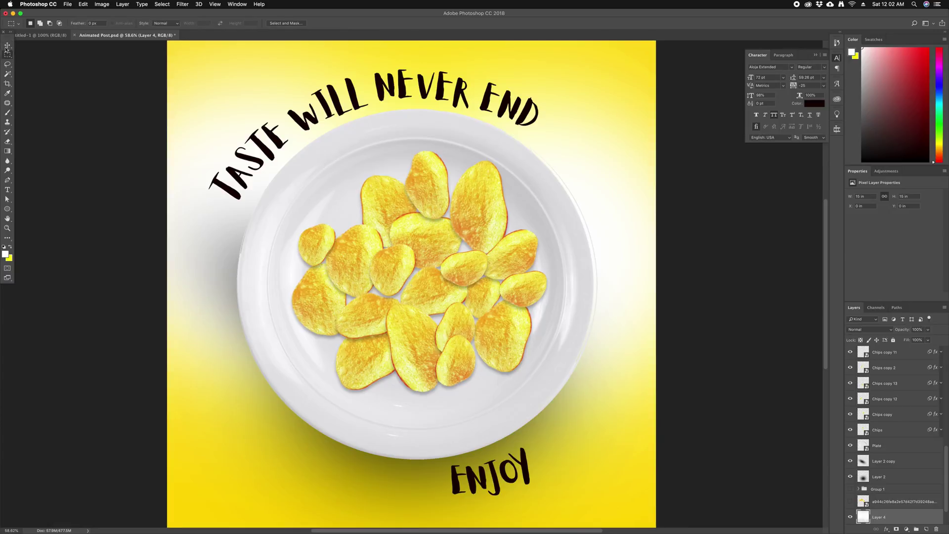
Tilt the ENJOY text path slightly.
click(527, 480)
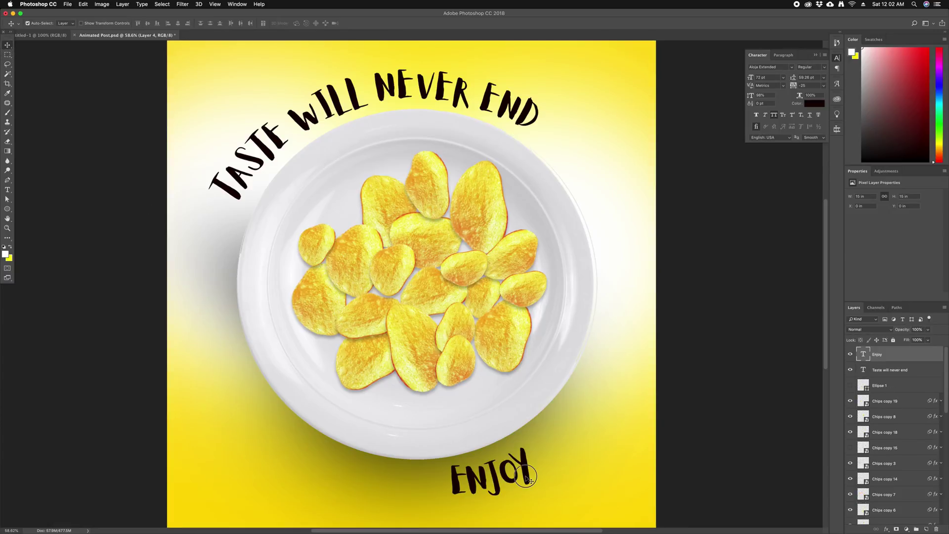
key(super+t)
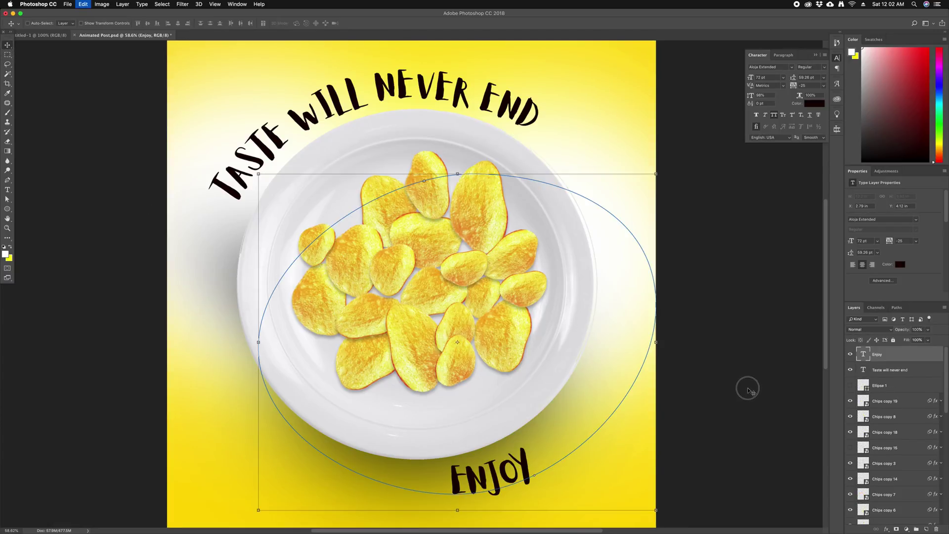
drag(747, 390, 743, 367)
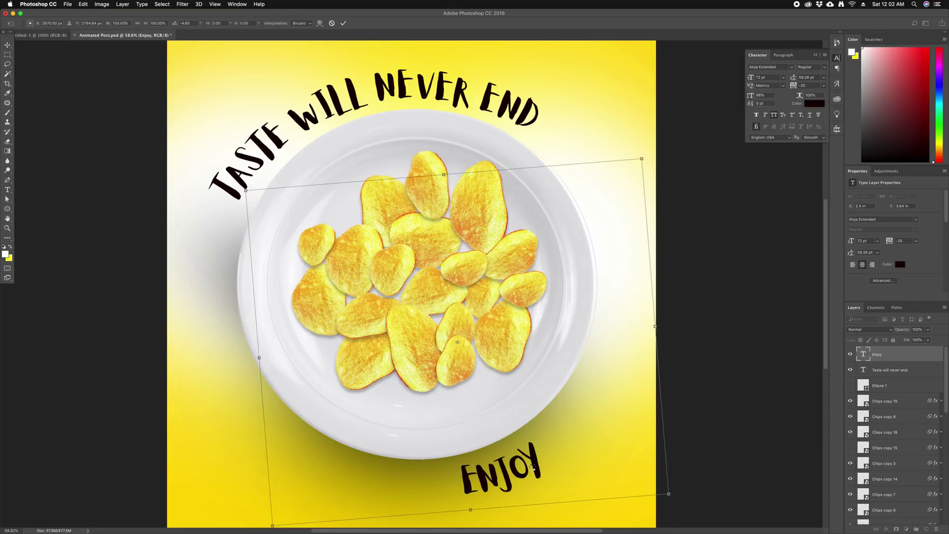
key(Return)
Enlarge the ENJOY lettering and widen its letter spacing to 25.
key(t)
double_click(533, 468)
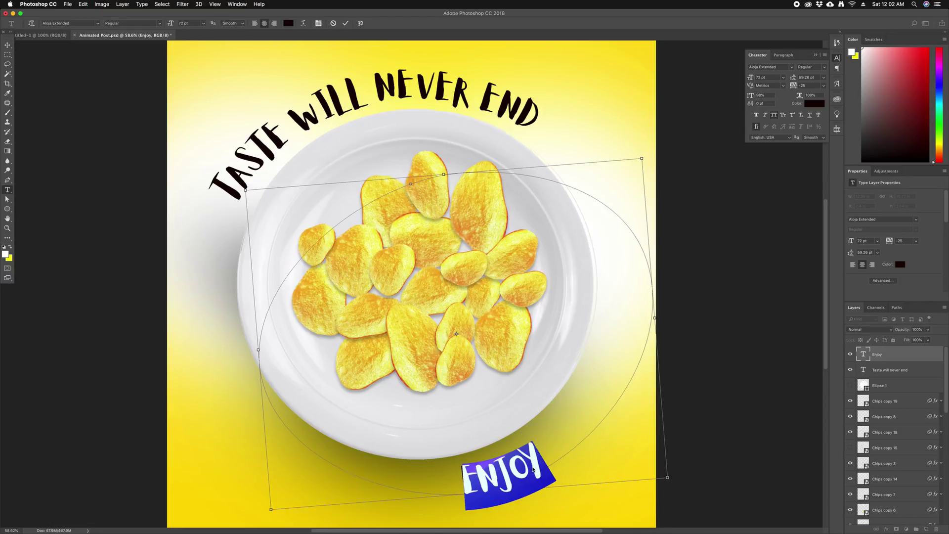
key(super+shift+period)
key(super+shift+period)
key(super+shift+period)
key(super+shift+period)
key(super+shift+period)
key(super+shift+period)
key(super+shift+period)
key(super+shift+period)
key(super+shift+period)
key(super+shift+period)
key(super+shift+period)
key(super+shift+period)
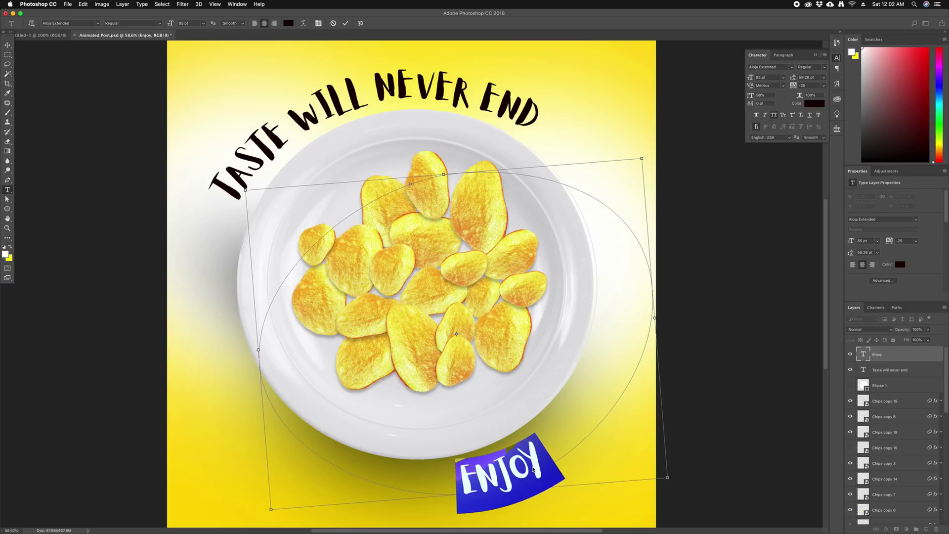
key(super+shift+period)
click(823, 85)
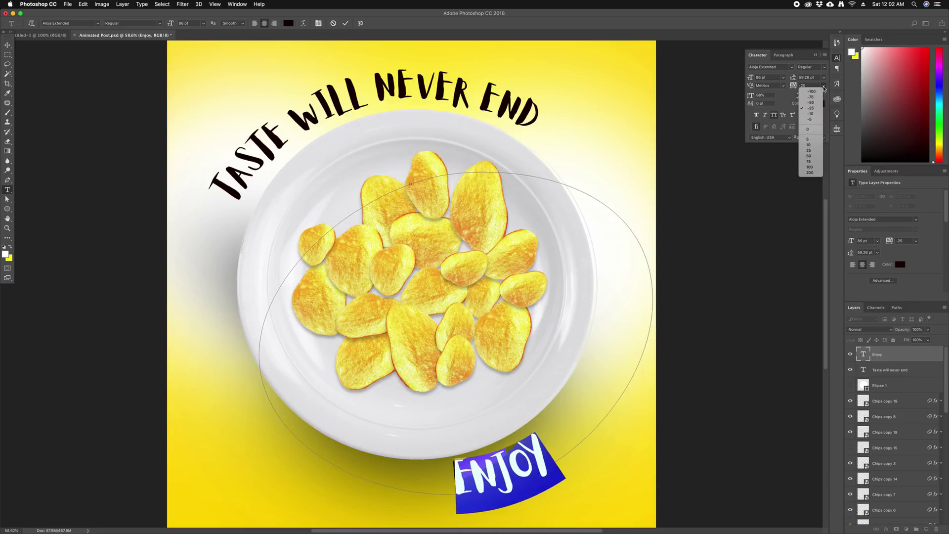
click(811, 149)
click(7, 45)
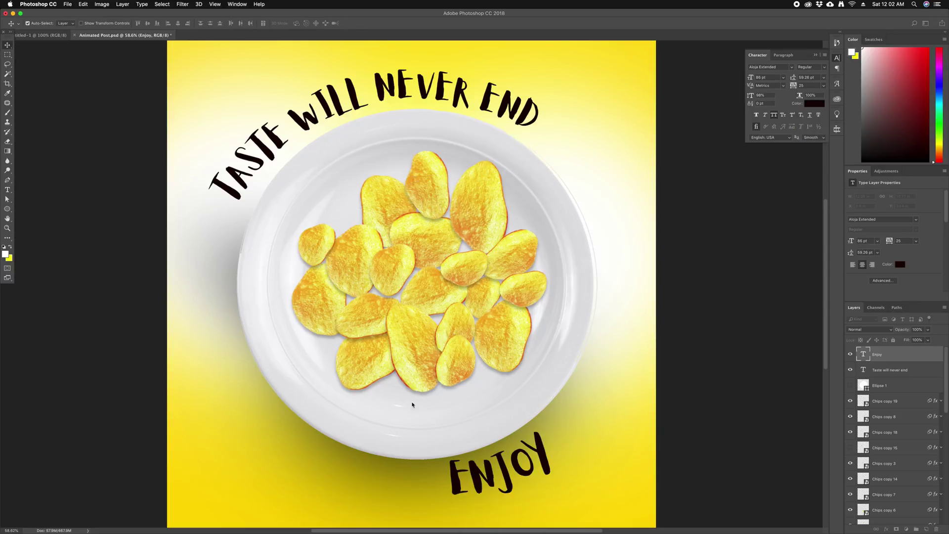
Rotate ENJOY about 7° counter-clockwise and nudge it into place along the plate.
drag(527, 475, 554, 476)
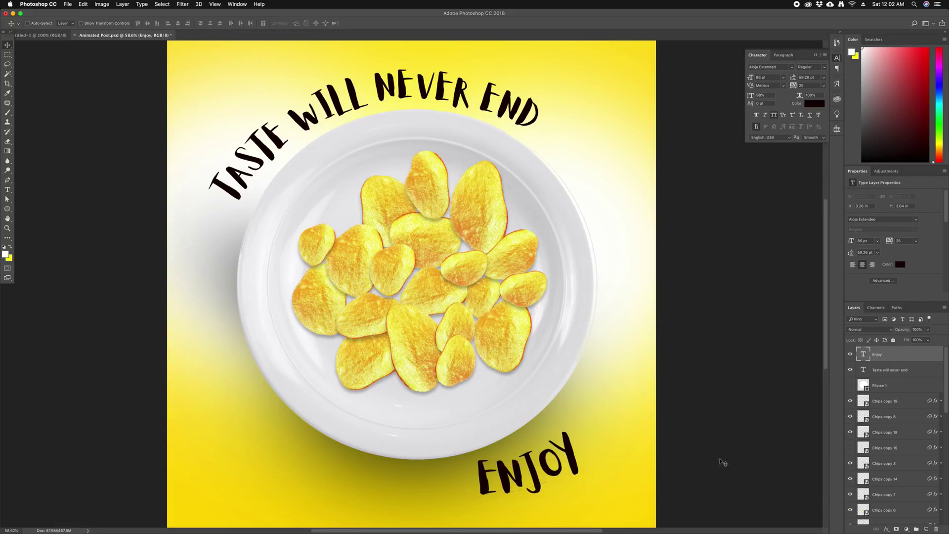
key(super+t)
drag(749, 445, 756, 402)
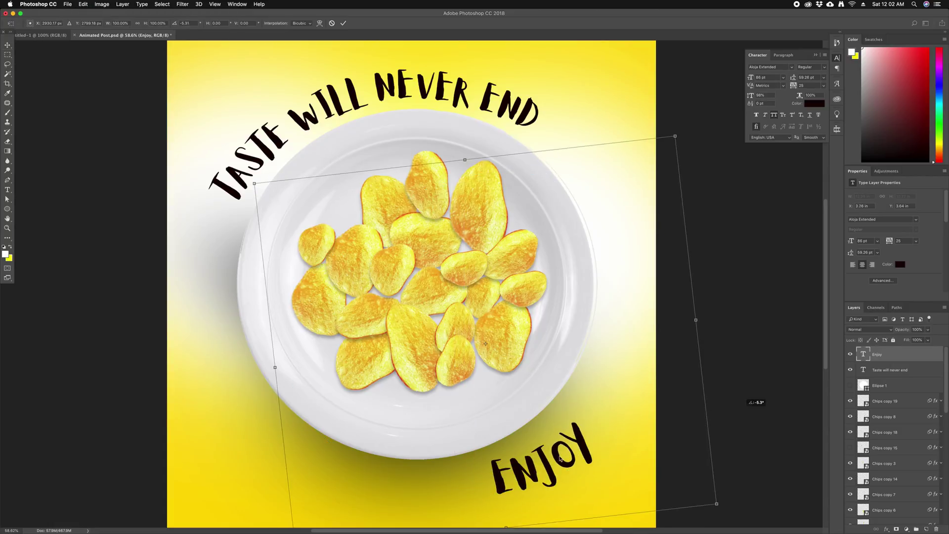
key(Escape)
key(super+t)
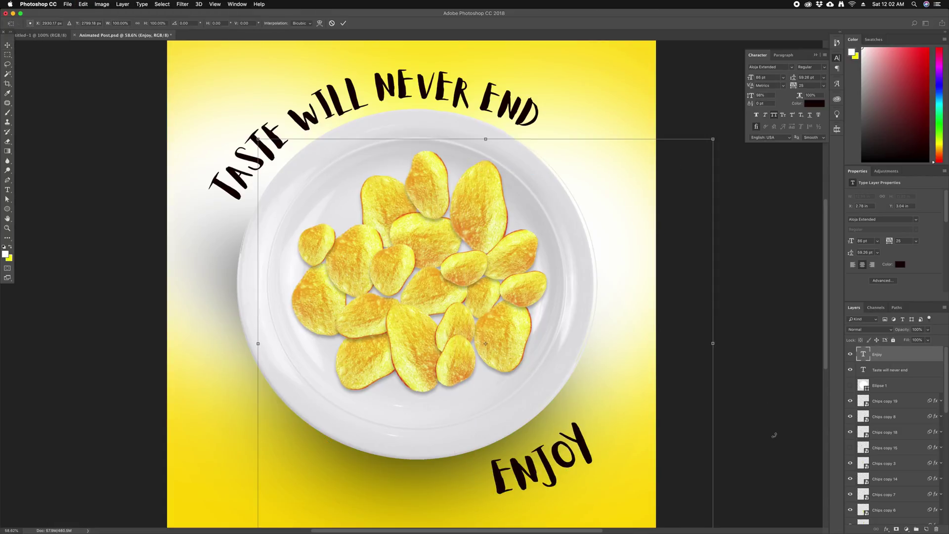
drag(712, 411, 696, 392)
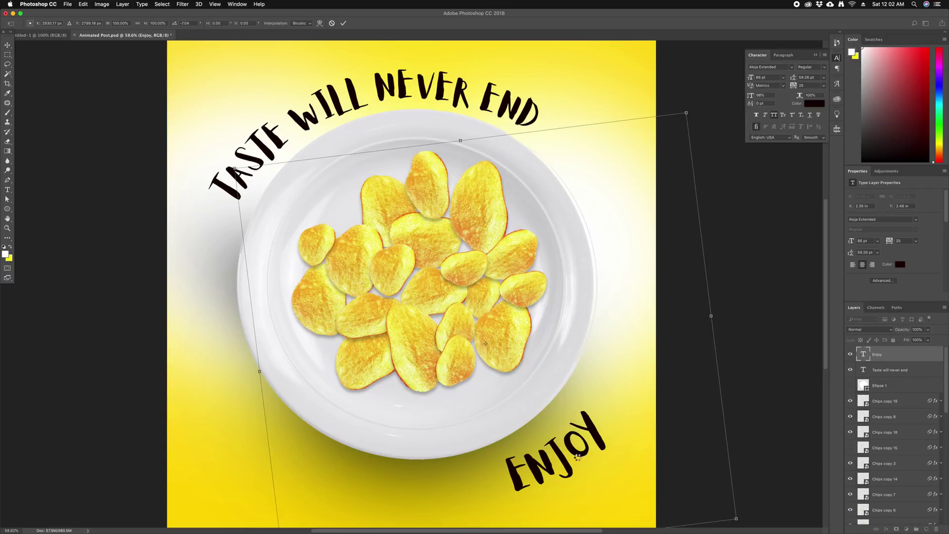
key(Return)
drag(575, 452, 563, 455)
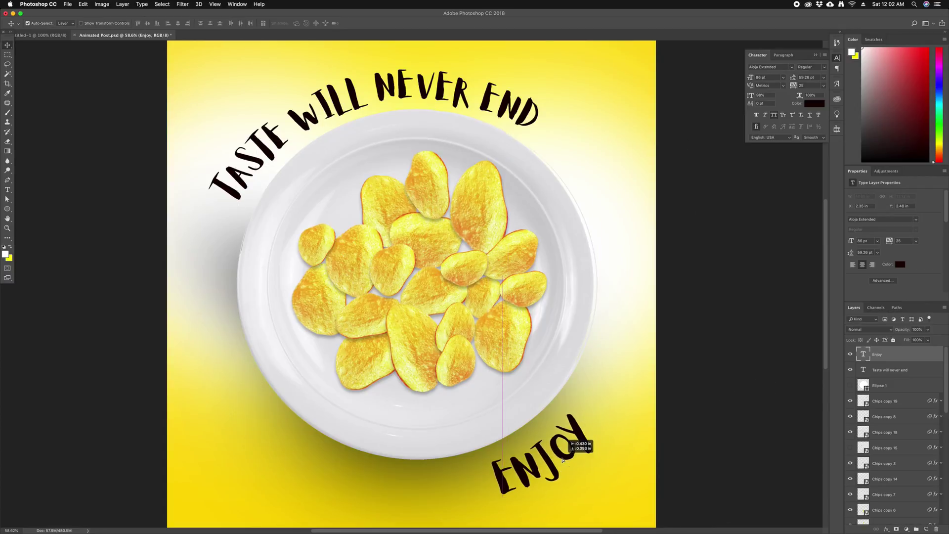
Add a new layer and choose a smaller 125 spatter brush.
click(925, 529)
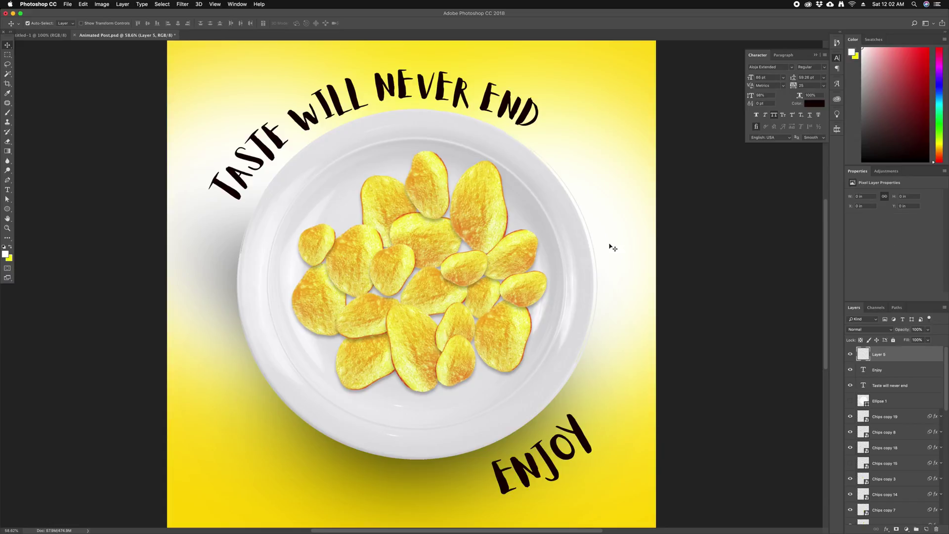
key(b)
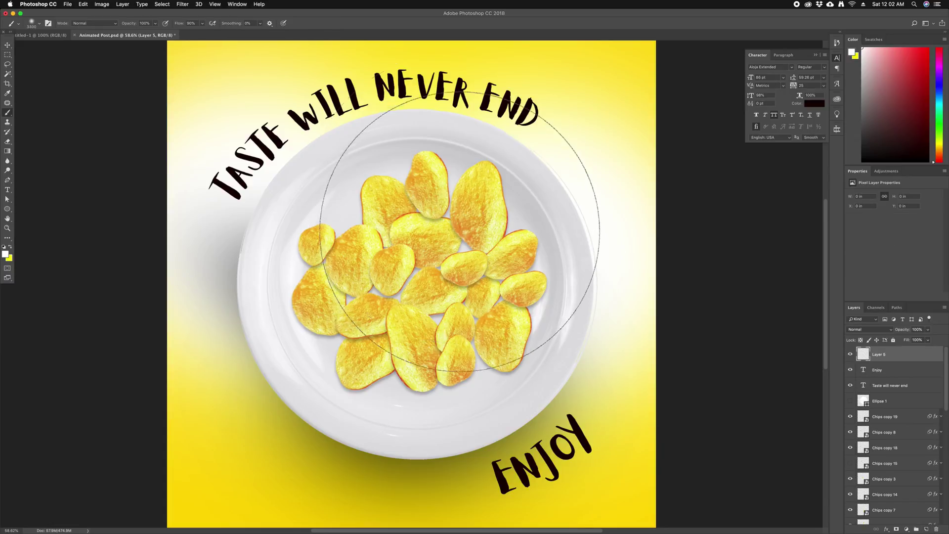
key(bracketleft)
key(bracketleft)
key(bracketleft)
key(bracketleft)
key(bracketleft)
key(bracketleft)
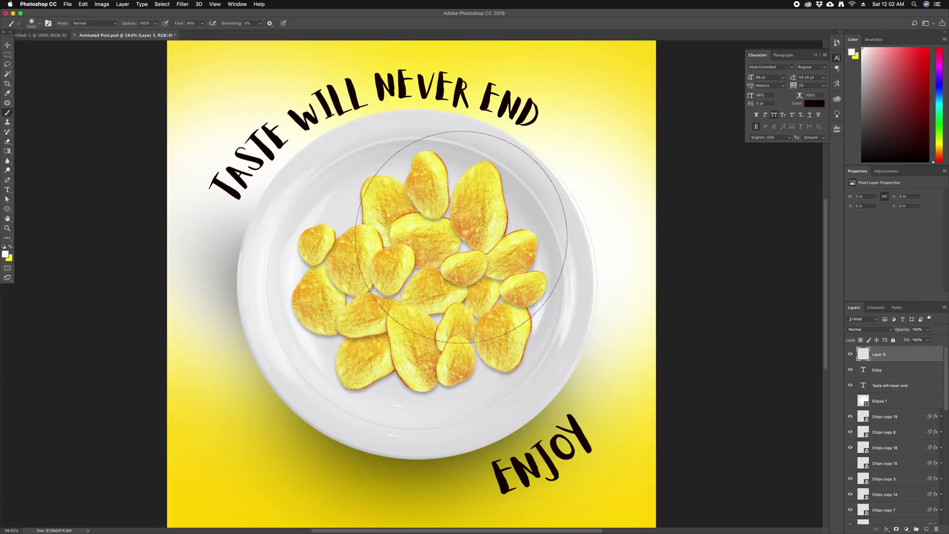
key(bracketleft)
key(bracketleft)
key(bracketleft)
key(bracketleft)
key(bracketleft)
key(bracketleft)
key(bracketleft)
key(bracketleft)
key(bracketleft)
key(bracketleft)
key(bracketleft)
key(bracketleft)
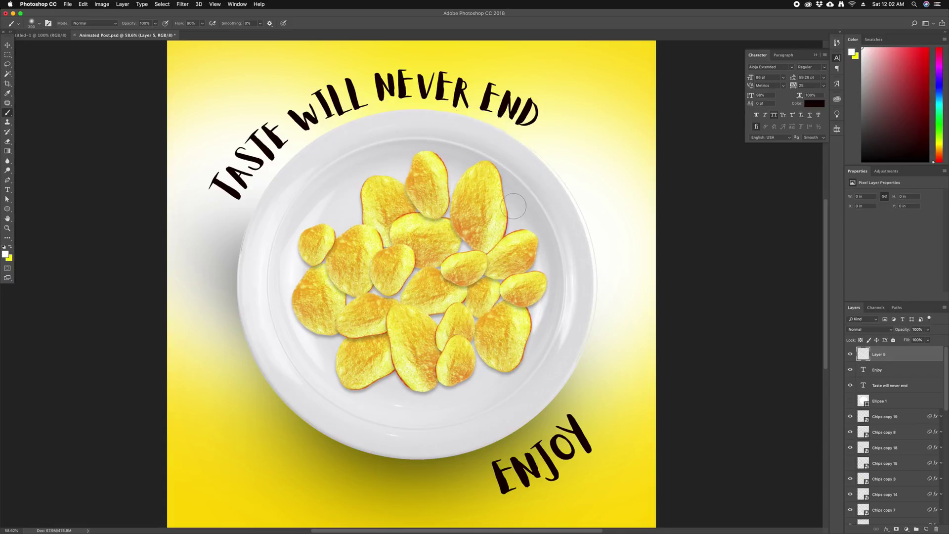
key(bracketleft)
key(bracketleft)
key(bracketleft)
right_click(546, 173)
click(585, 222)
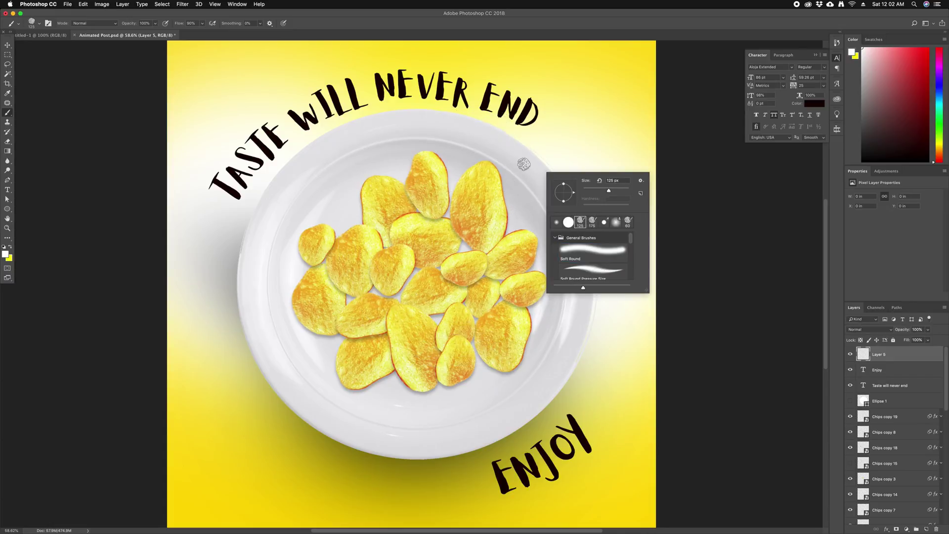
click(524, 165)
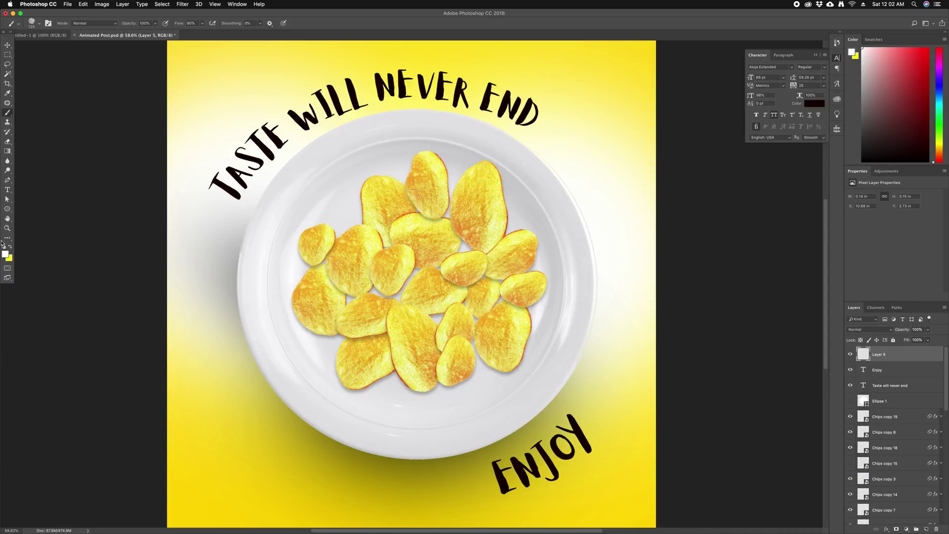
Paint trial white strokes, then discard them along with their layer.
click(551, 177)
shift+click(630, 450)
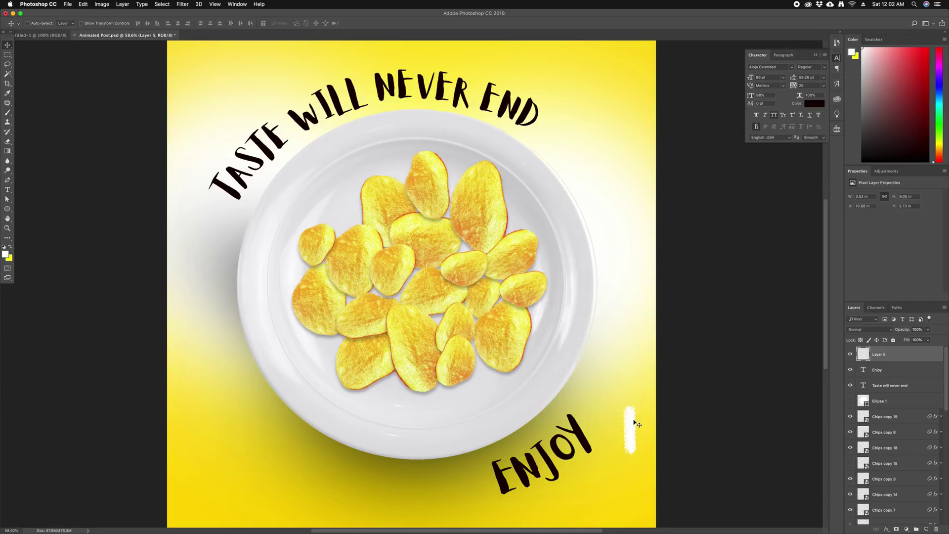
key(ctrl+t)
key(Escape)
key(Delete)
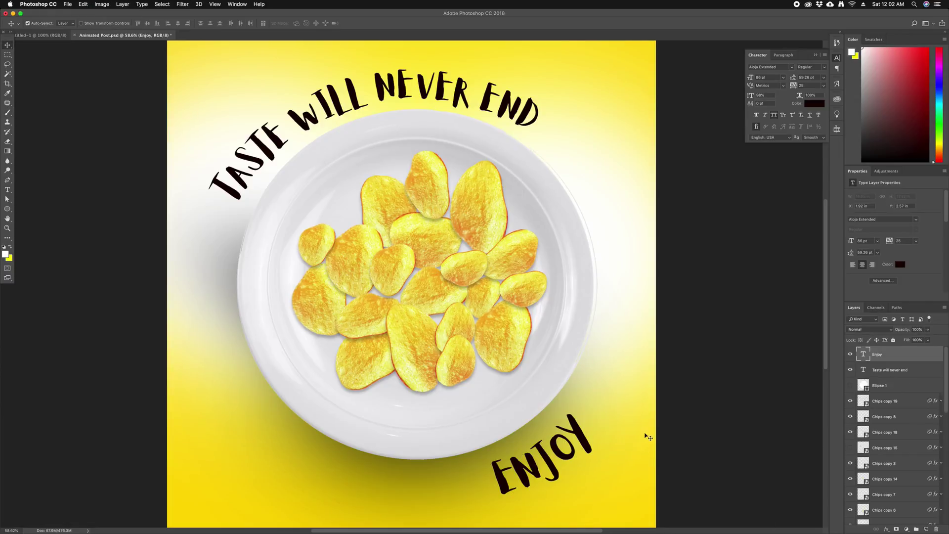
On a fresh layer, paint a short vertical white stroke right of ENJOY.
click(926, 530)
key(b)
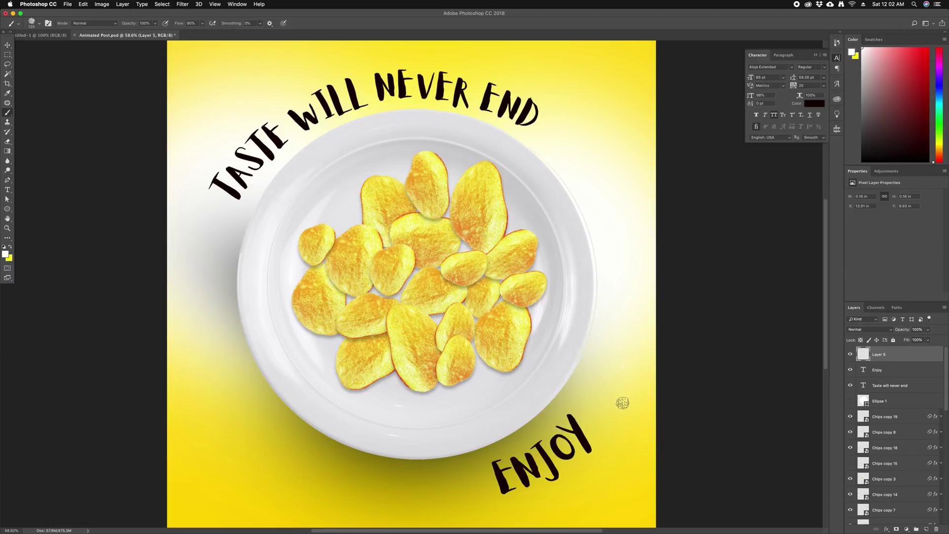
mouse_move(622, 403)
mouse_down()
mouse_move(622, 372)
mouse_move(624, 385)
mouse_up()
key(ctrl+t)
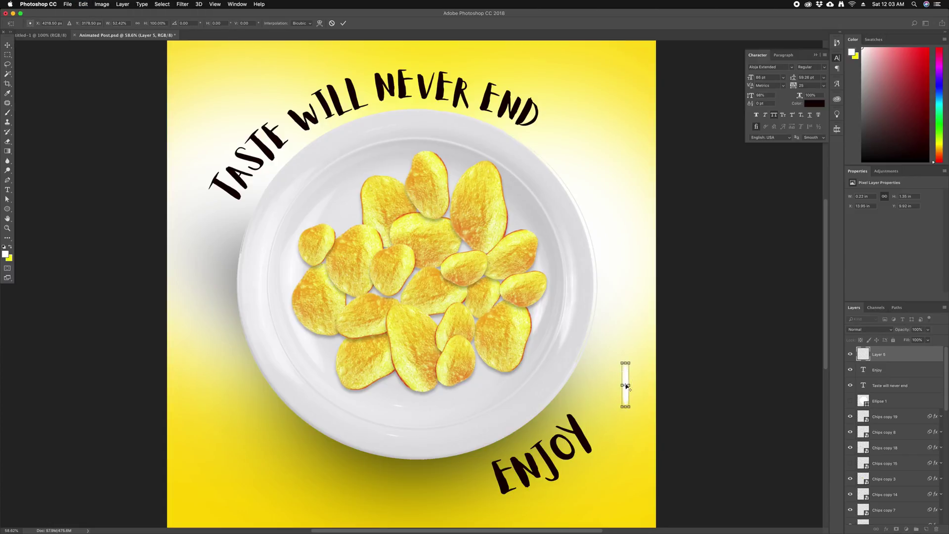
key(Return)
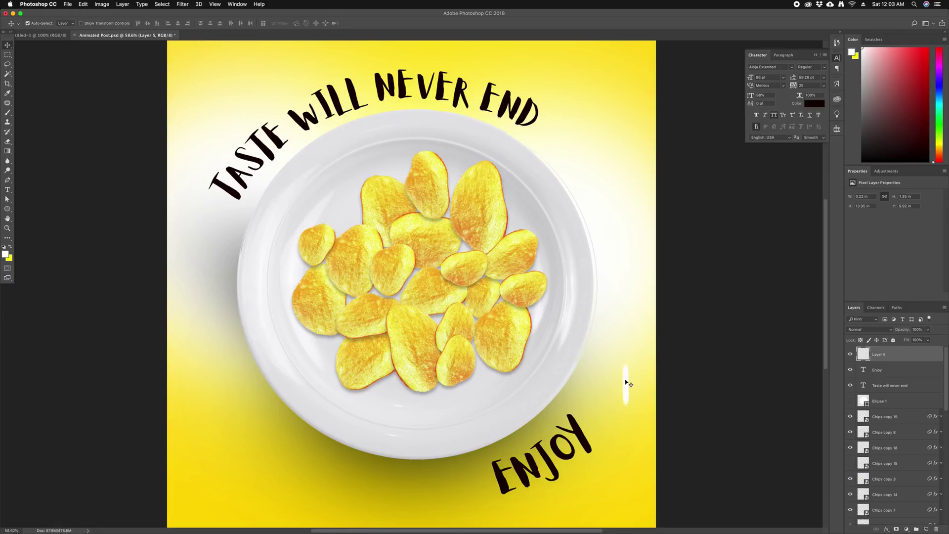
Move the white stroke toward ENJOY, rotate it about 37° and shorten it.
key(ctrl+minus)
key(ctrl+minus)
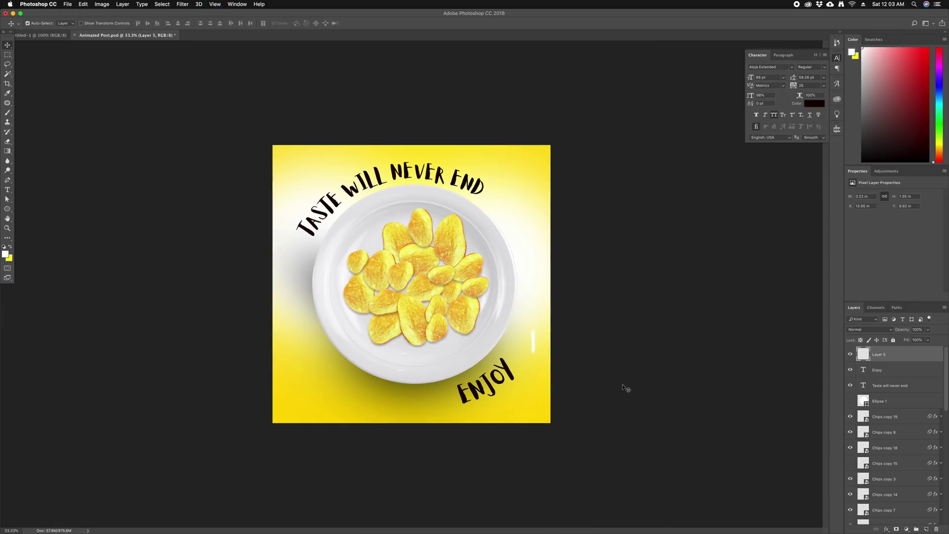
key(ctrl+plus)
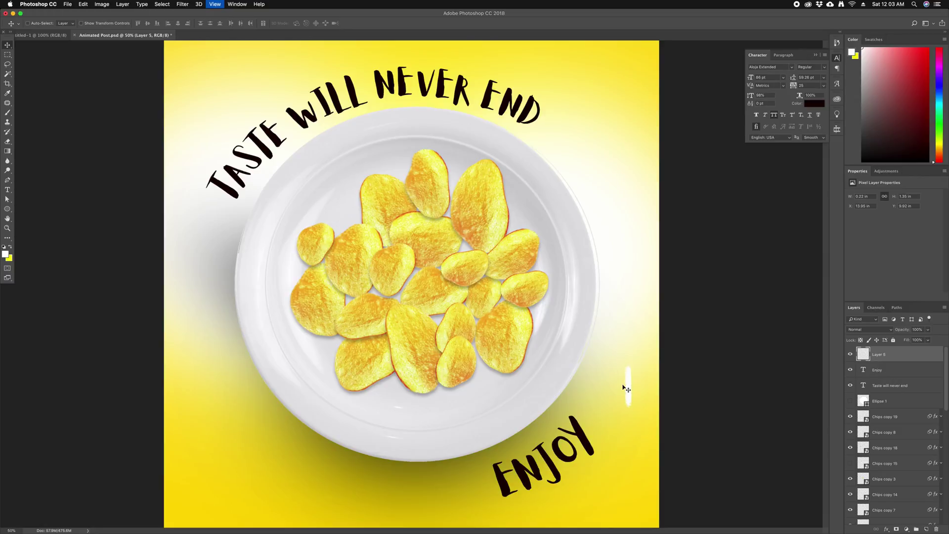
key(ctrl+plus)
key(ctrl+plus)
key(ctrl+plus)
key(ctrl+plus)
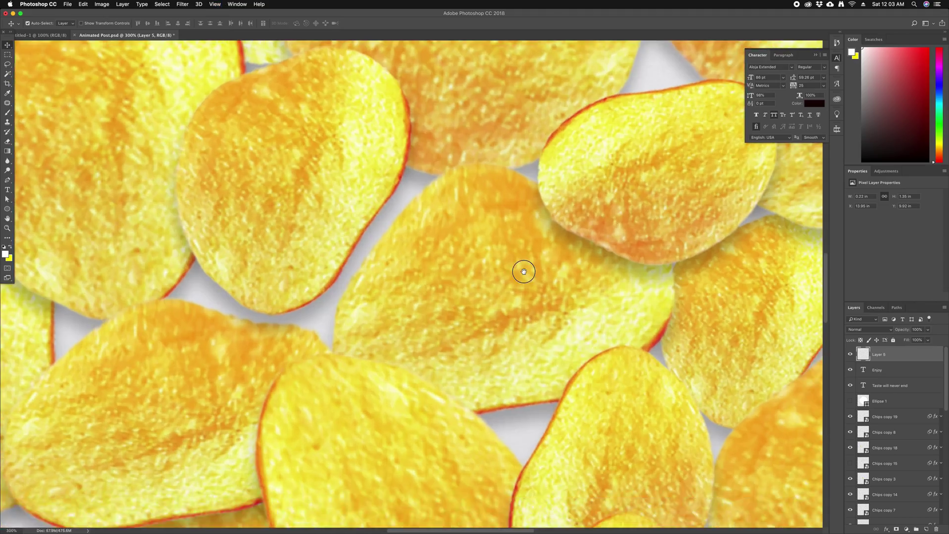
drag(625, 358, 496, 242)
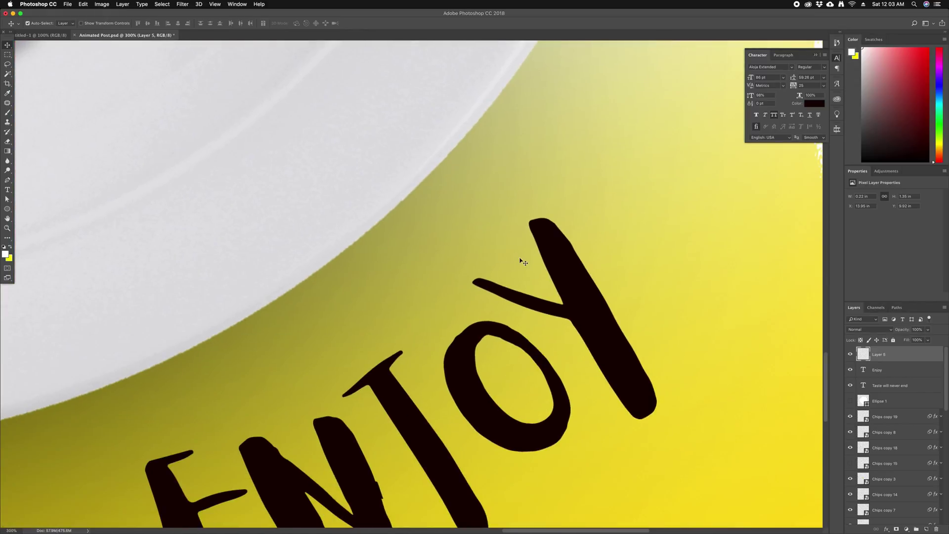
key(ctrl+1)
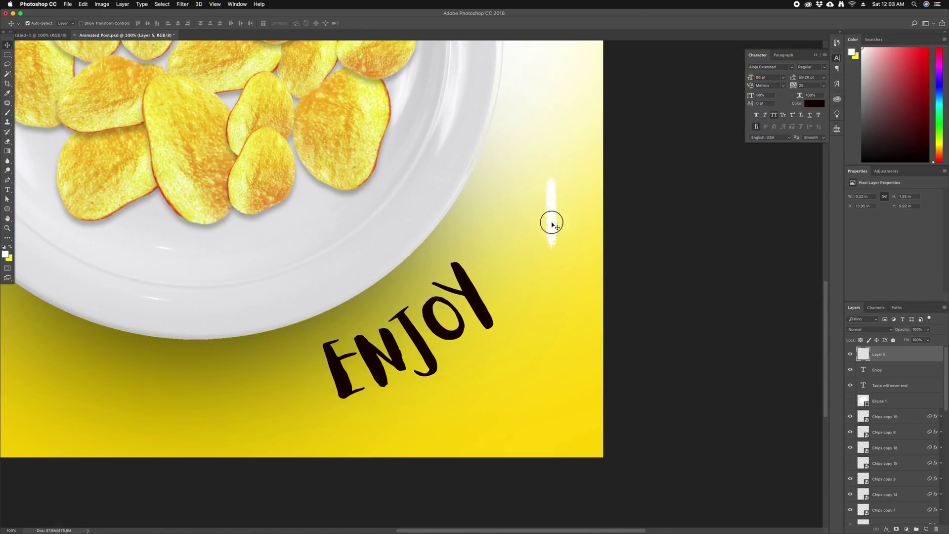
drag(552, 220, 509, 250)
key(ctrl+t)
drag(603, 193, 604, 256)
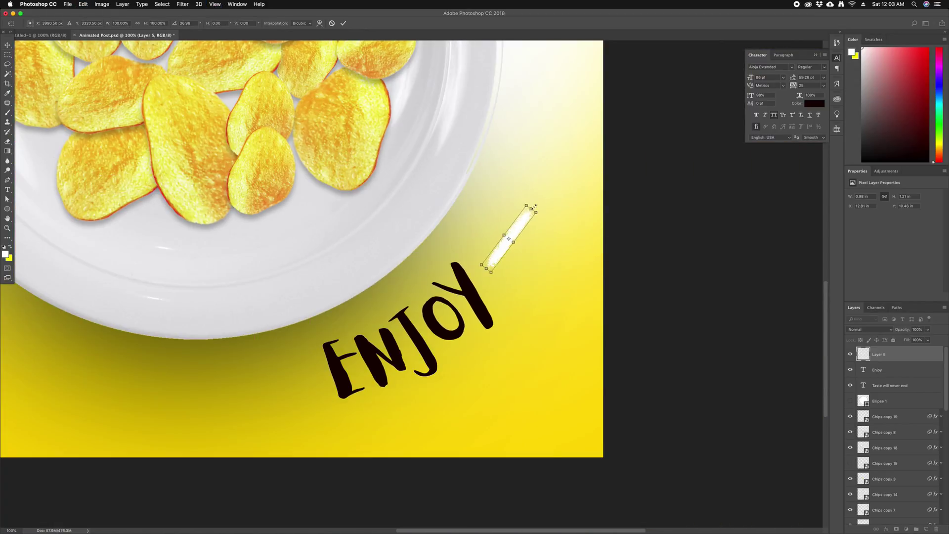
drag(526, 206, 522, 218)
key(Return)
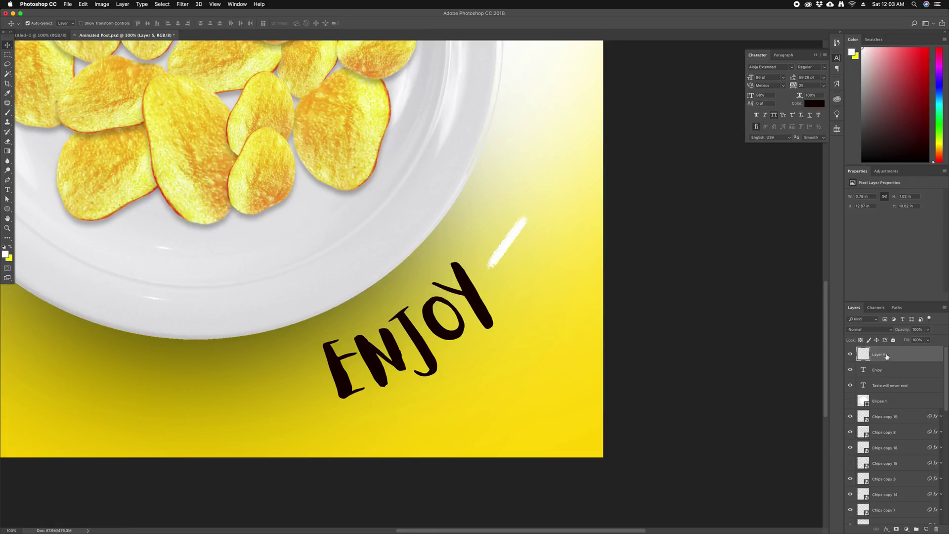
Convert the stroke layer to a smart object and place it beside ENJOY's Y.
right_click(886, 356)
click(835, 310)
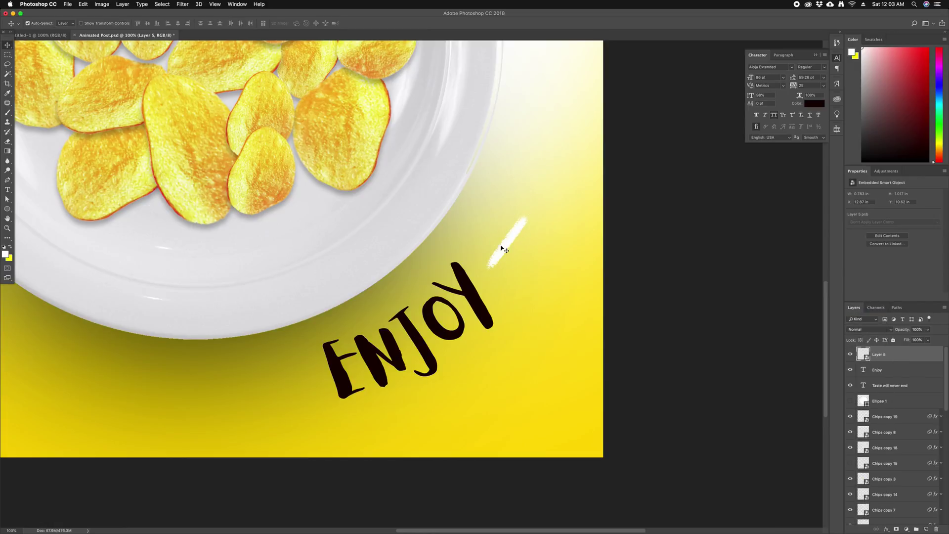
drag(501, 248, 494, 232)
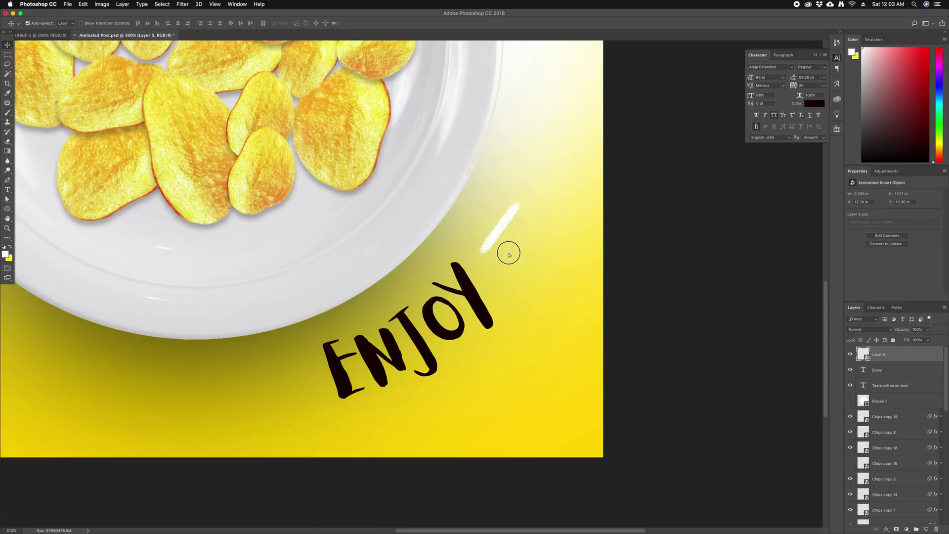
Duplicate the stroke offset down-right and rotate the copy about 22°.
drag(498, 236, 513, 258)
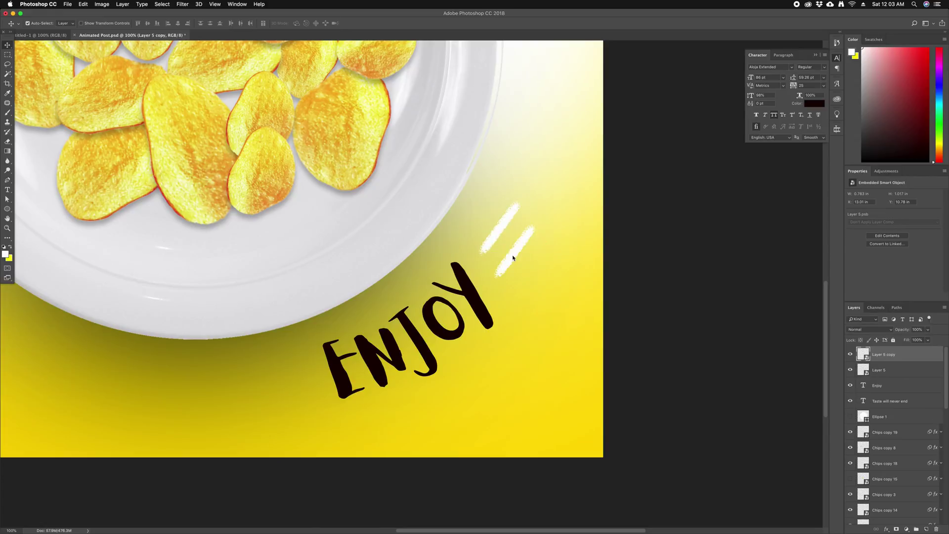
key(ctrl+t)
drag(572, 233, 525, 244)
key(Return)
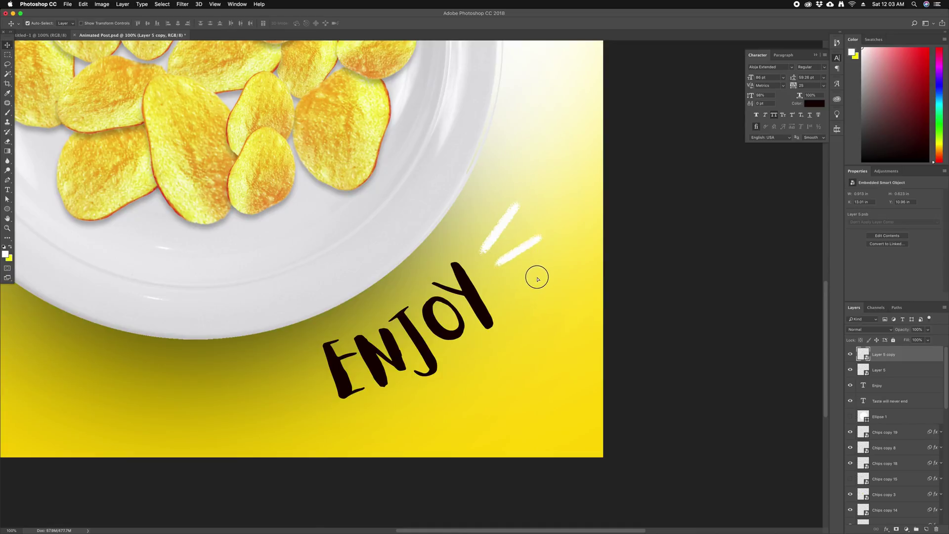
Make a third stroke rotated about 41° and nudge the middle stroke.
drag(534, 274, 538, 280)
key(ctrl+t)
drag(604, 290, 548, 281)
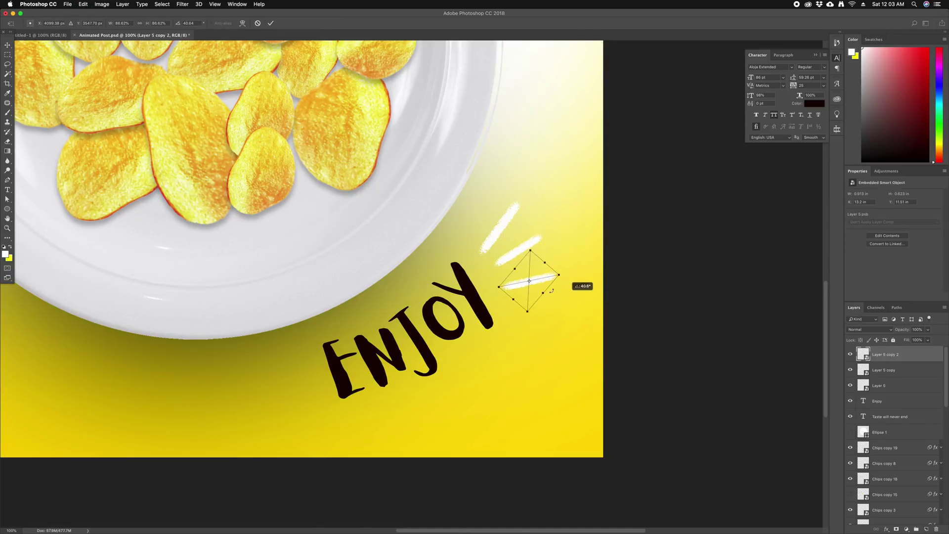
key(Return)
click(541, 277)
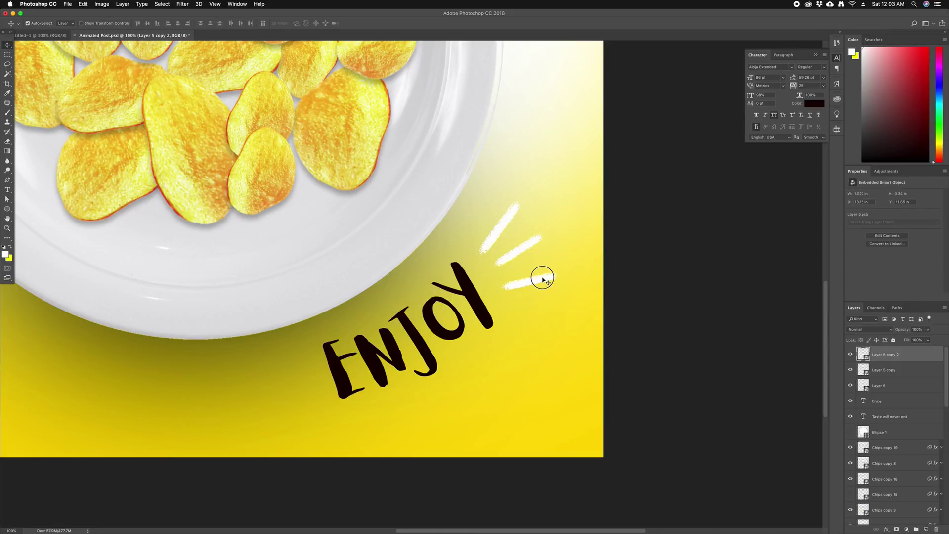
click(511, 261)
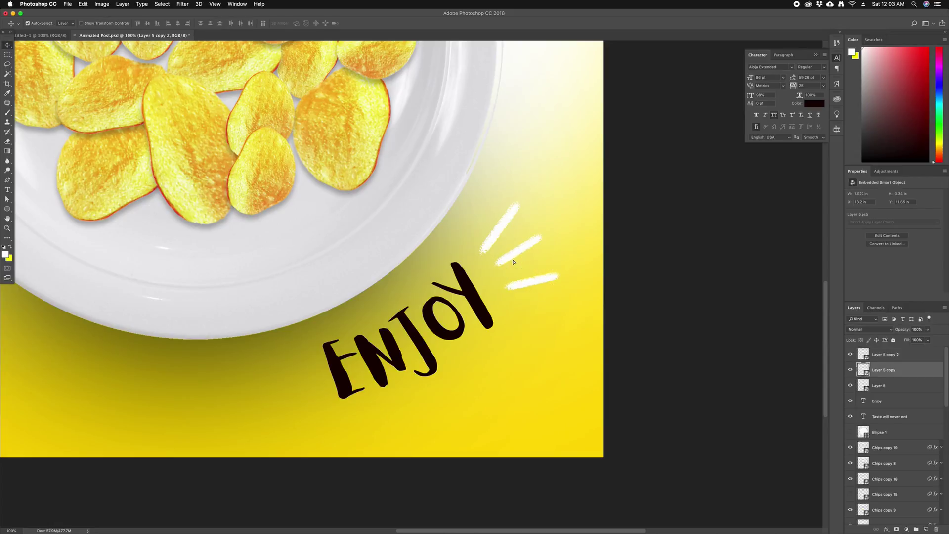
drag(513, 260, 509, 260)
Group the three stroke layers and duplicate the group.
shift+click(875, 387)
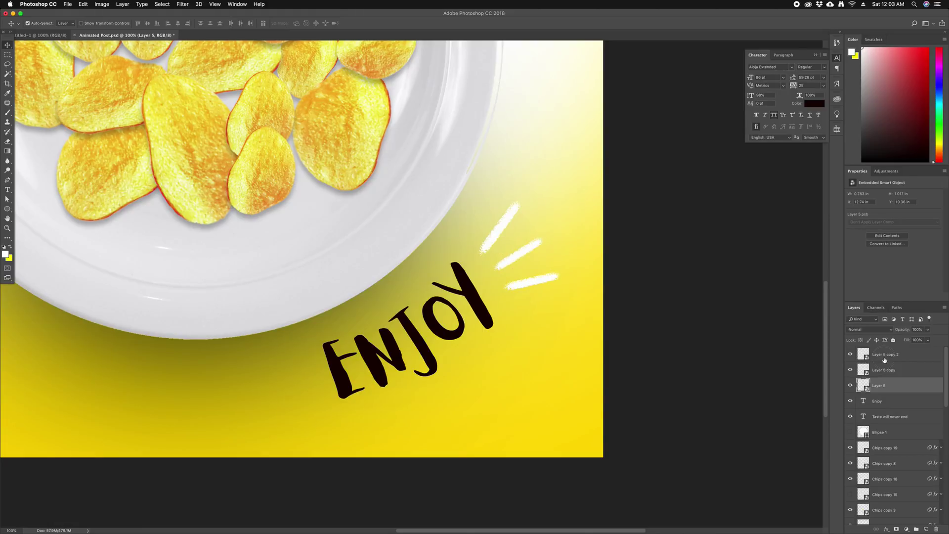
shift+click(884, 356)
key(super+g)
key(super+j)
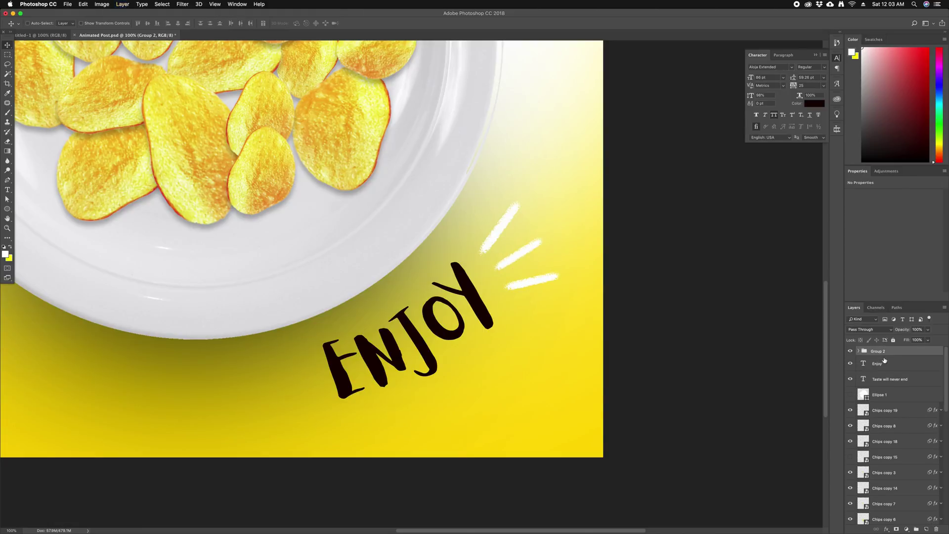
Flip the copied burst strokes horizontally, move them left of ENJOY and rotate them about -50°.
key(super+t)
right_click(528, 251)
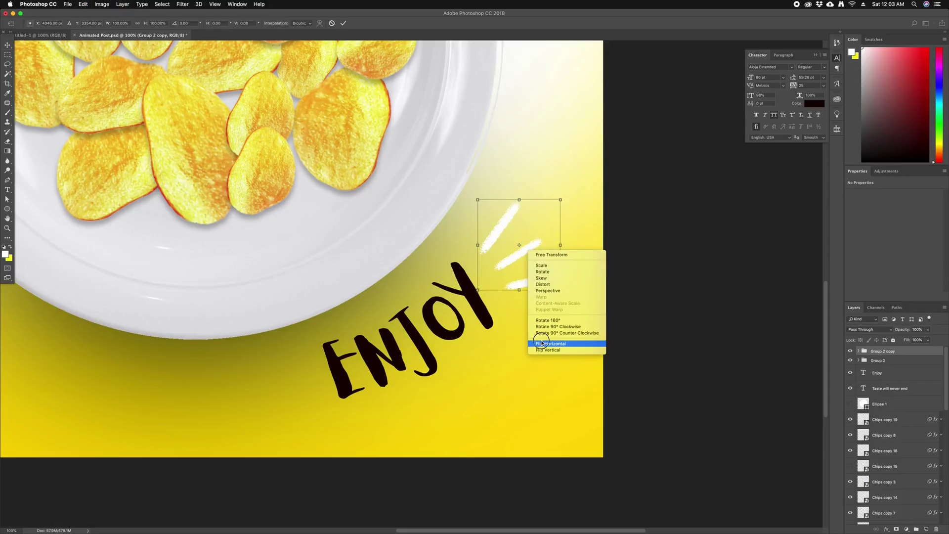
click(542, 343)
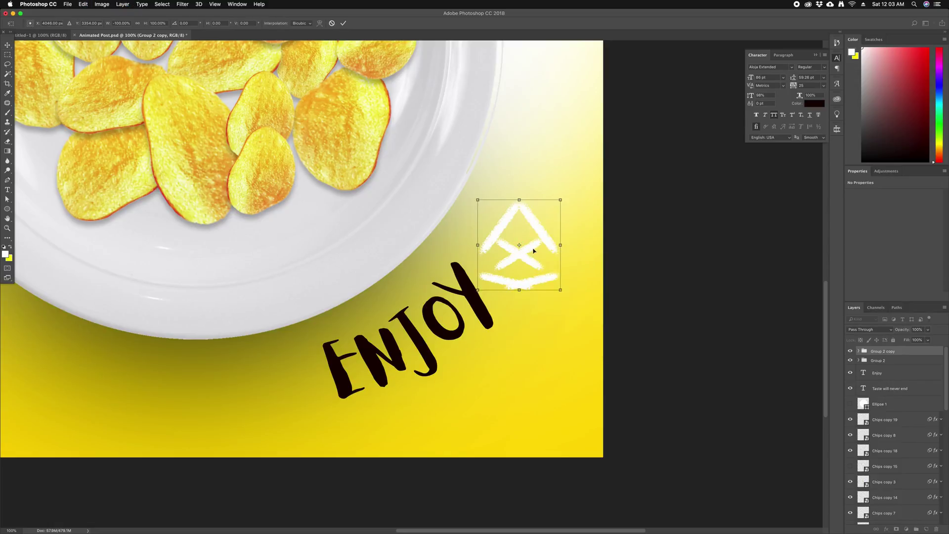
mouse_move(528, 251)
mouse_down()
mouse_move(304, 375)
mouse_move(366, 263)
mouse_up()
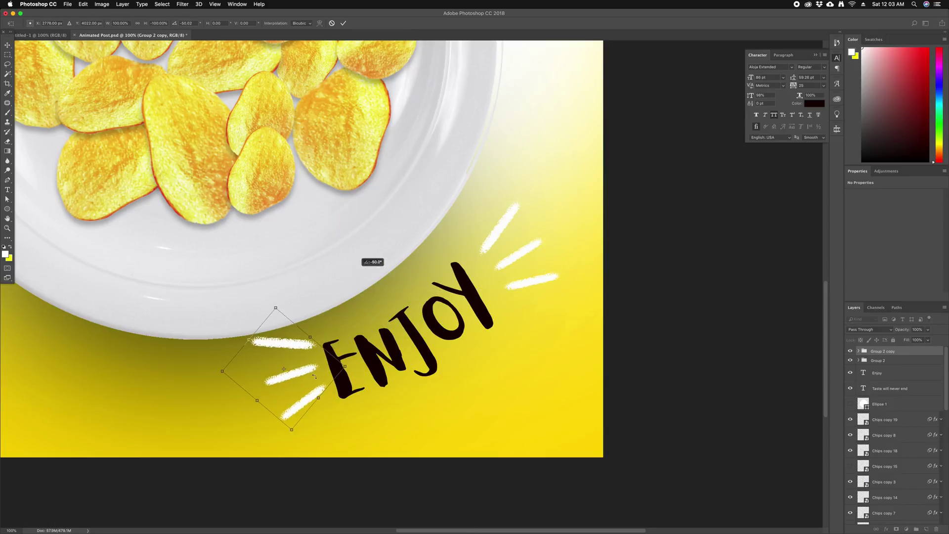
mouse_move(308, 364)
mouse_down()
mouse_move(298, 382)
mouse_move(308, 406)
mouse_up()
key(Return)
key(super+0)
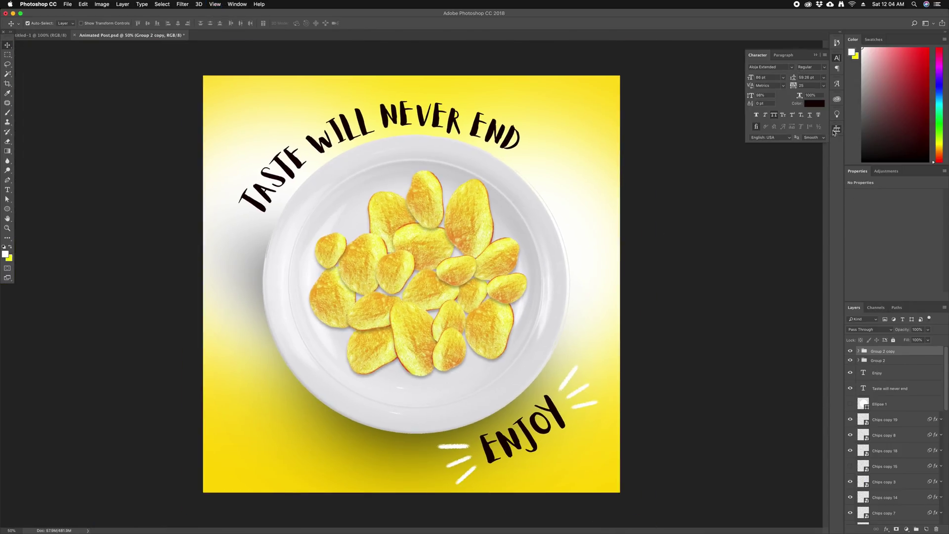
Show the Timeline, group both stroke groups into Group 3, and hide Group 3, Enjoy and Taste.
click(835, 131)
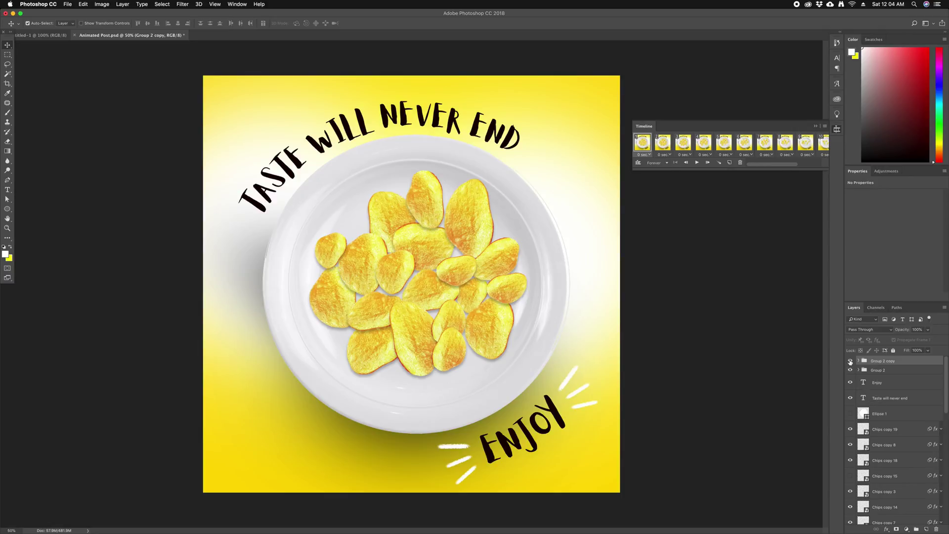
shift+click(871, 371)
key(ctrl+g)
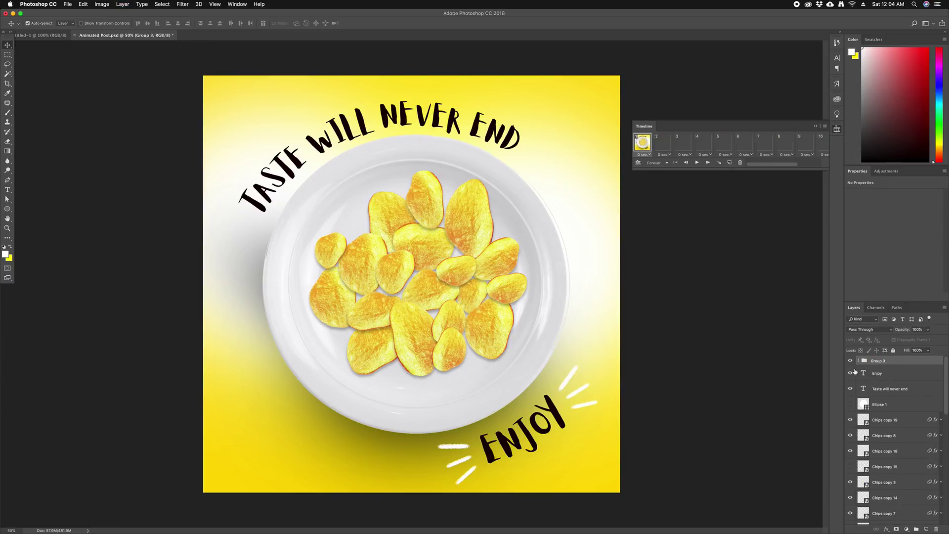
drag(850, 361, 850, 388)
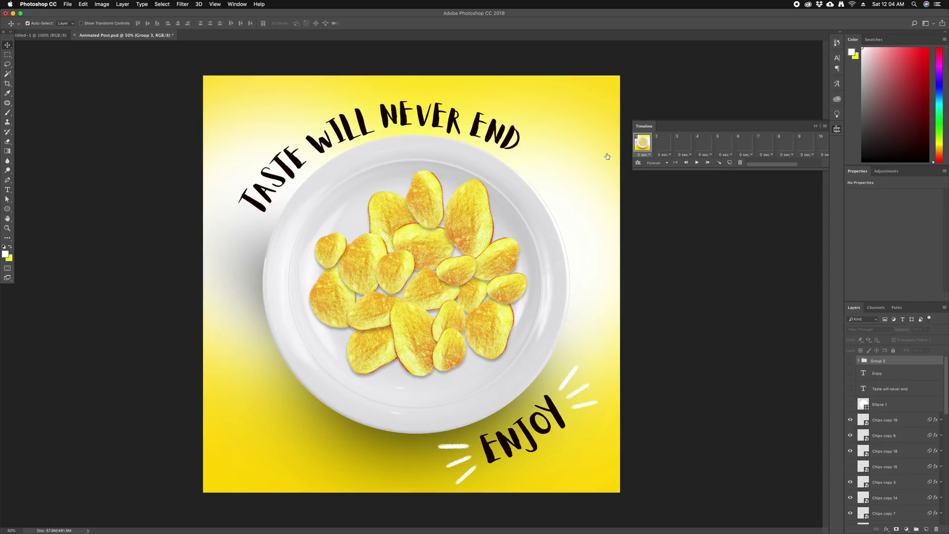
After frame 14, add frame 15 showing the curved title and frame 16 adding ENJOY with strokes.
scroll(738, 144, right, 4)
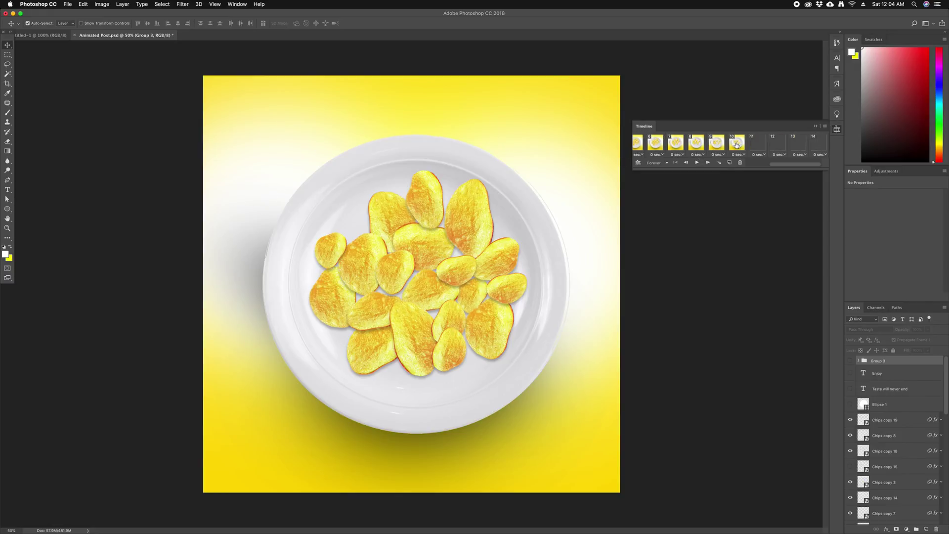
click(817, 143)
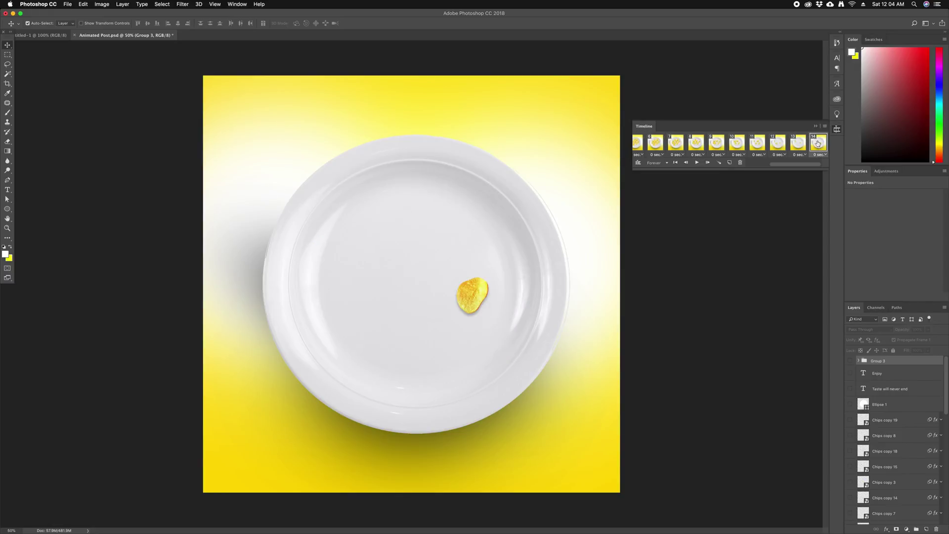
click(729, 162)
click(849, 388)
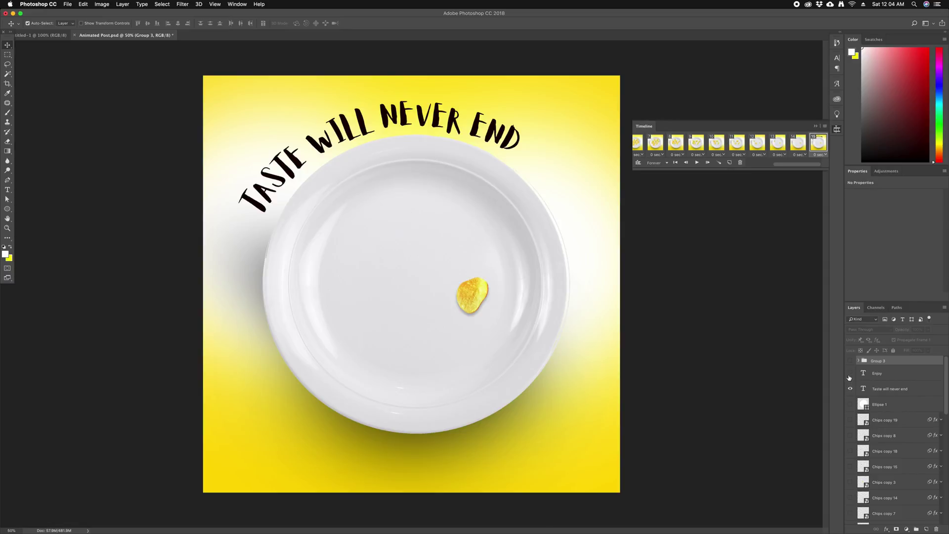
click(730, 163)
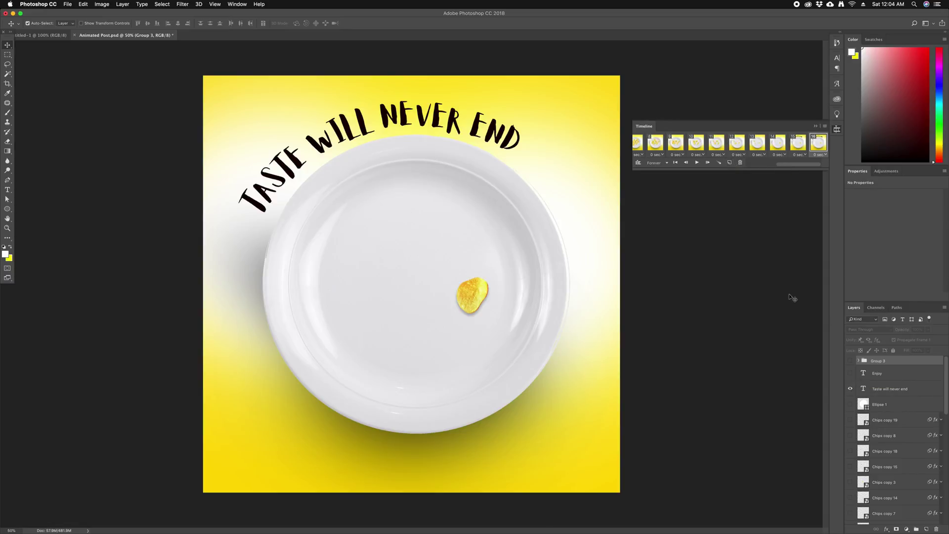
click(850, 373)
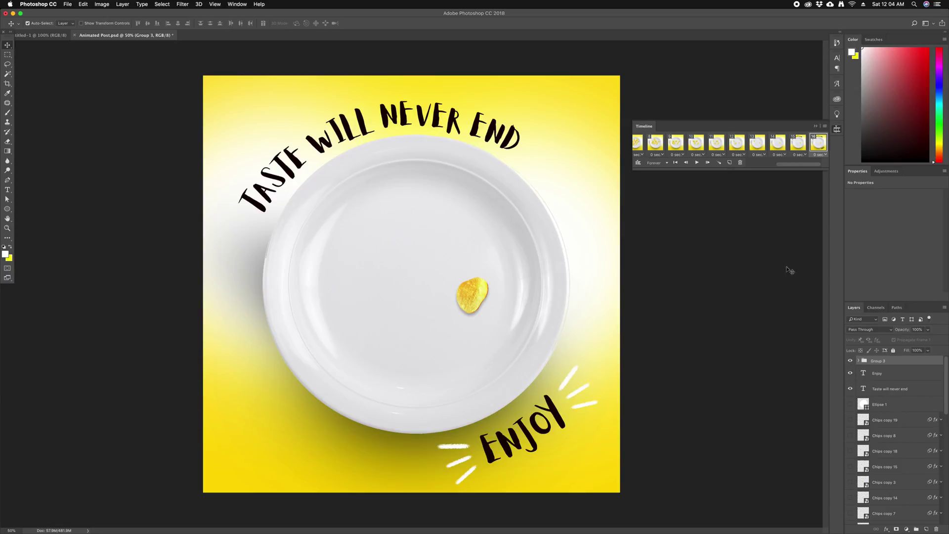
Step through frames 14 to 16 to compare them, then play the animation.
click(795, 145)
click(774, 144)
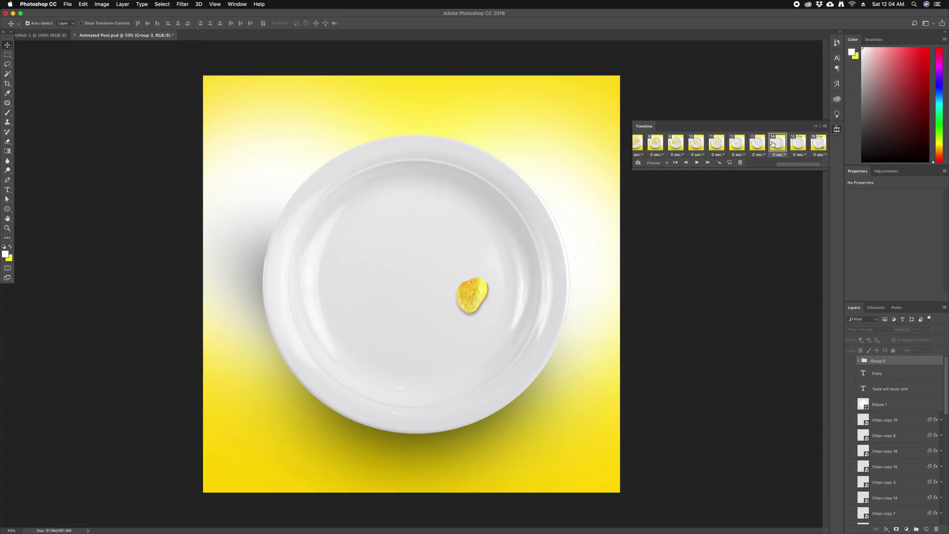
click(797, 144)
click(818, 145)
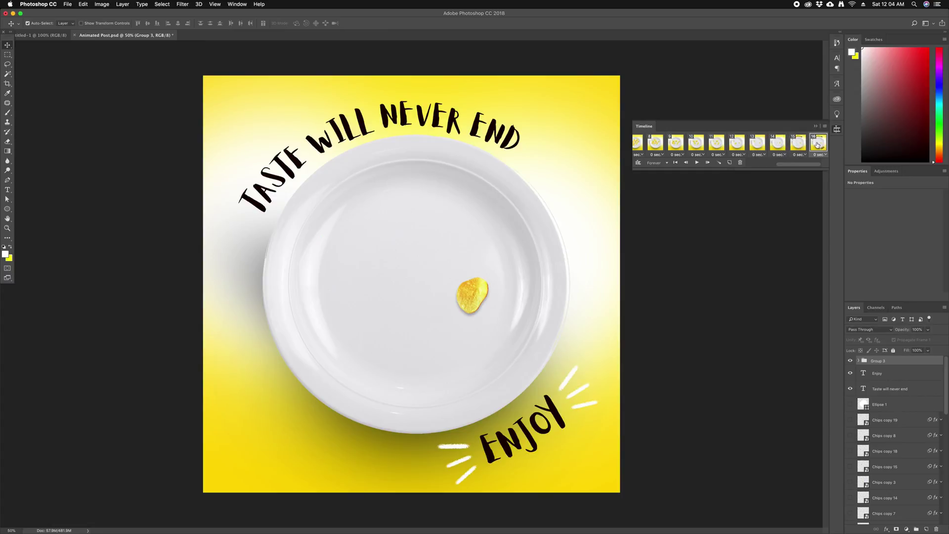
click(696, 163)
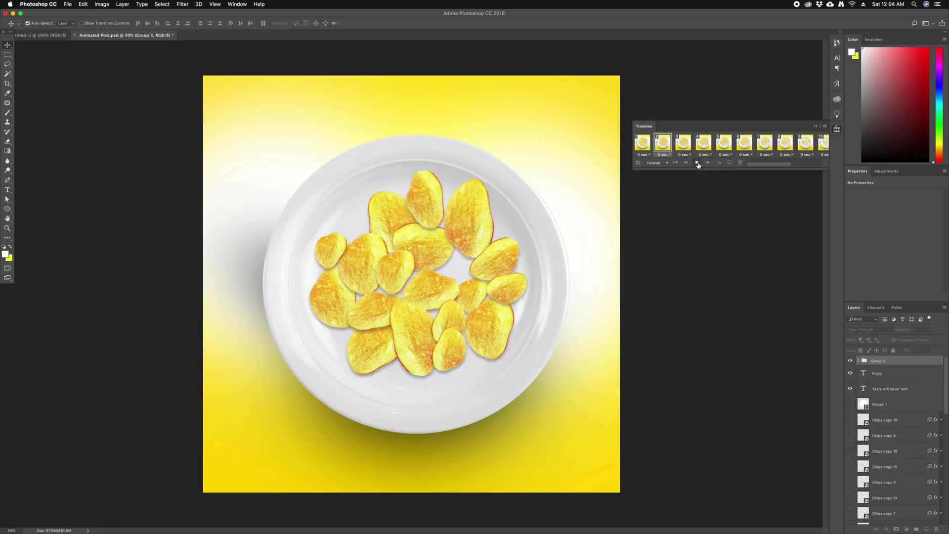
key(f)
key(f)
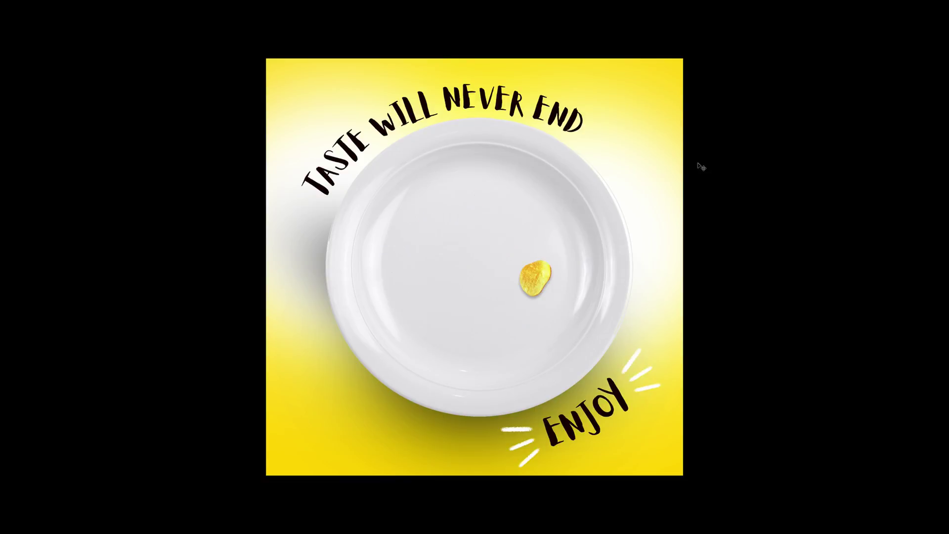
key(Escape)
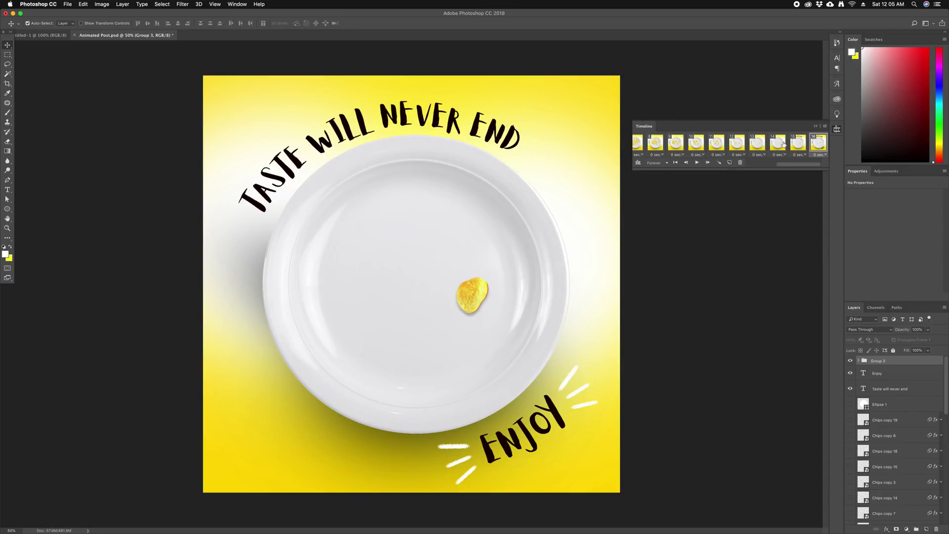
Give frame 15 a 0.5-second delay and frame 16 a 1-second delay, then replay the animation.
click(796, 144)
click(797, 154)
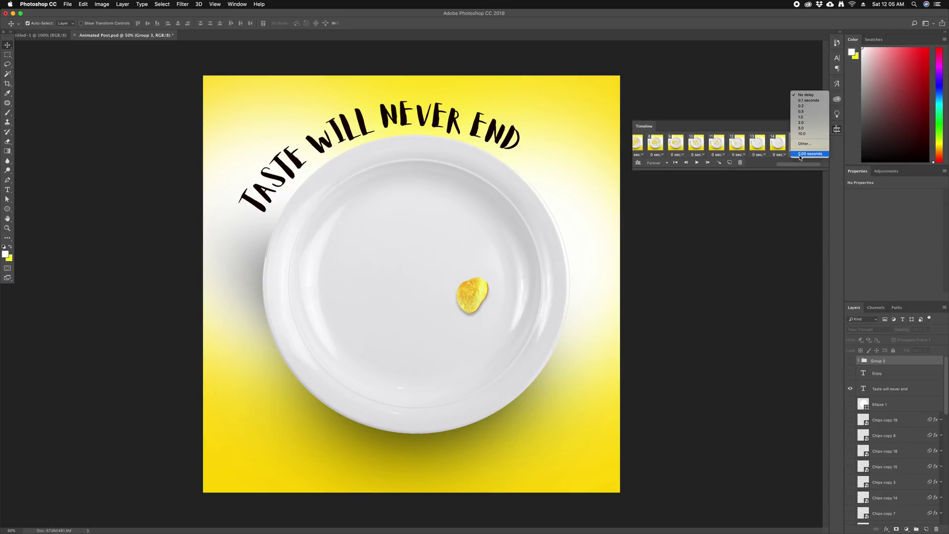
click(800, 111)
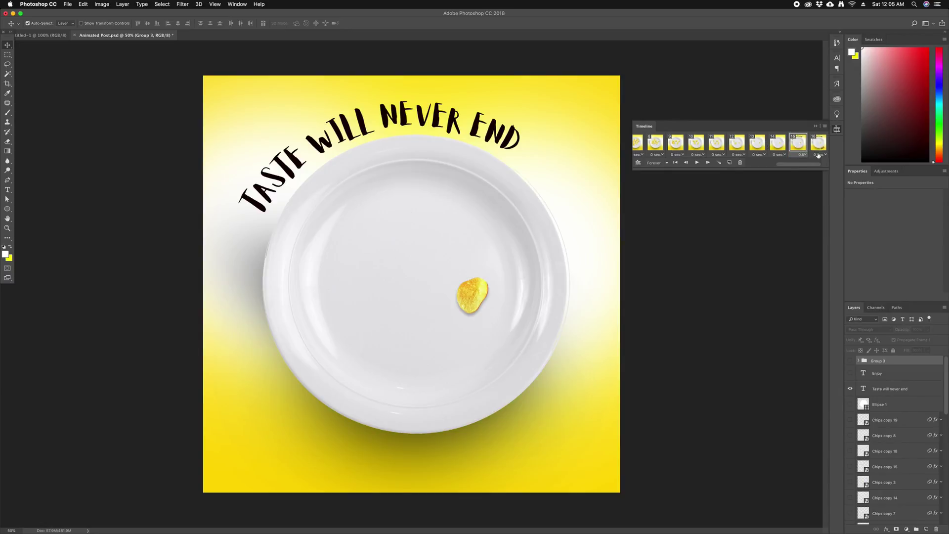
click(807, 154)
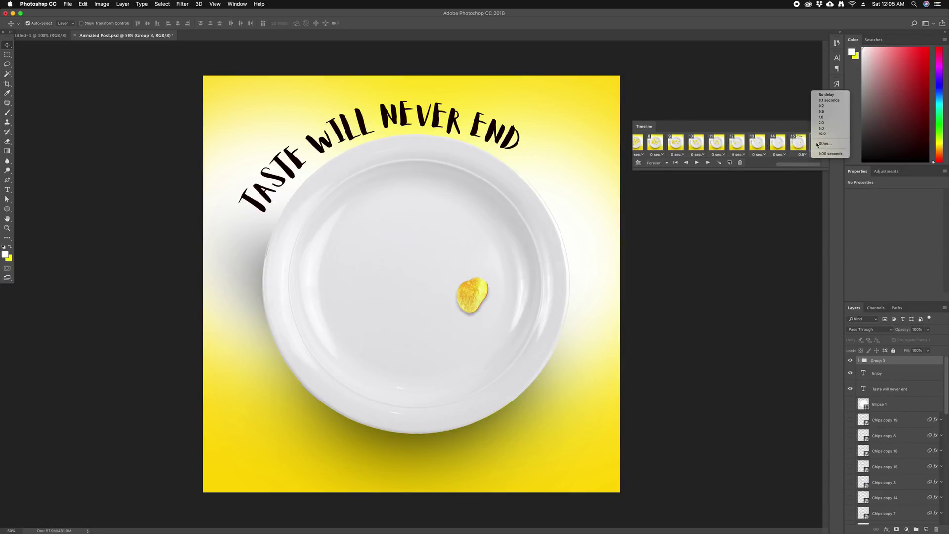
click(822, 117)
click(697, 163)
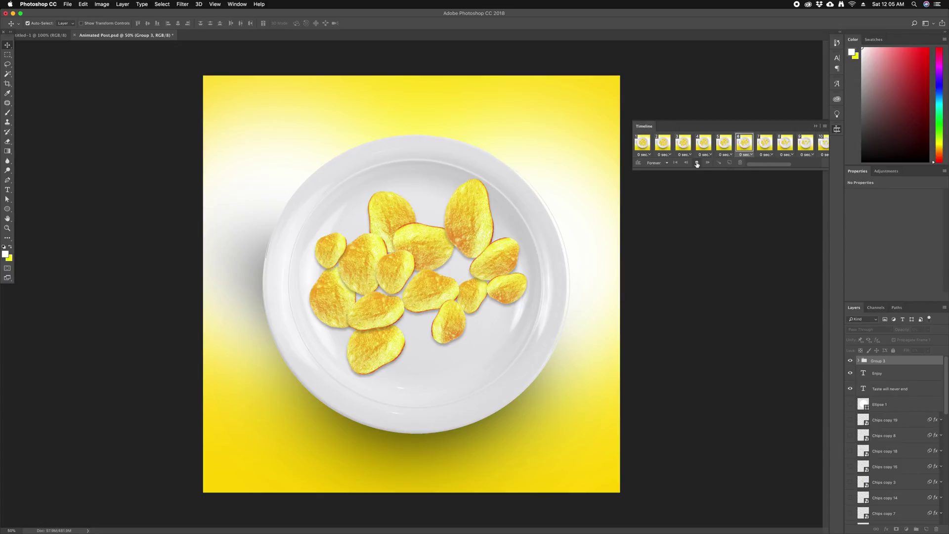
Save Animated Post.psd with Cmd+S.
key(ctrl+s)
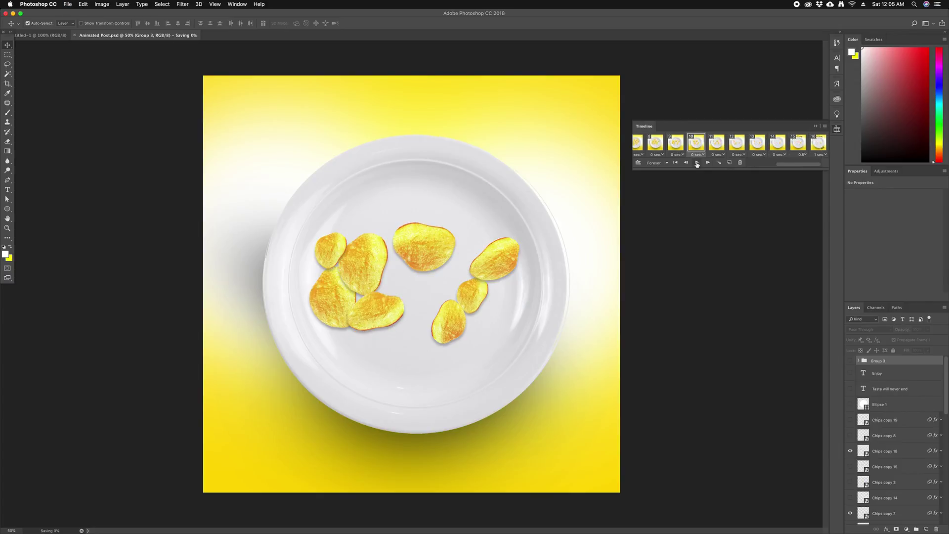